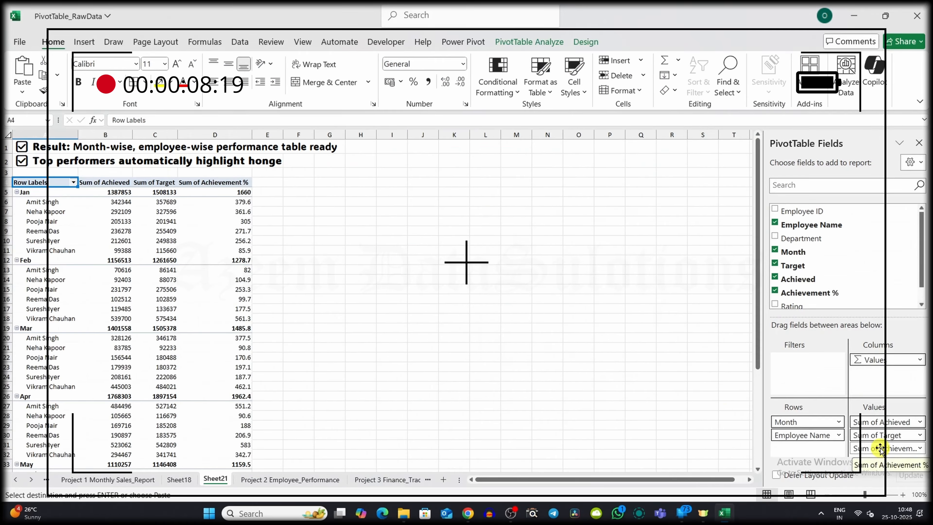
click(516, 93)
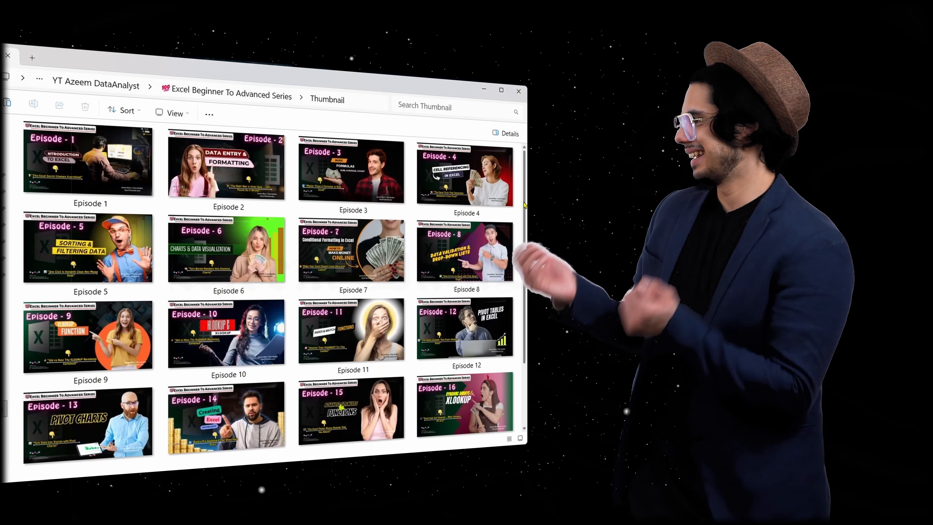
drag(525, 206, 523, 284)
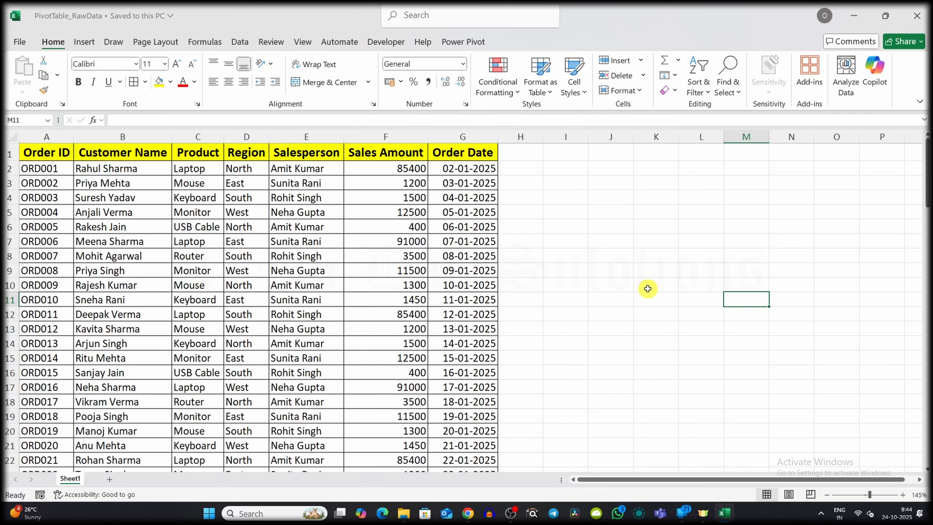
- Create a PivotTable on a new worksheet from the entire sales data table in Sheet1
key(ctrl+Home)
key(ctrl+shift+End)
scroll(650, 242, up, 20)
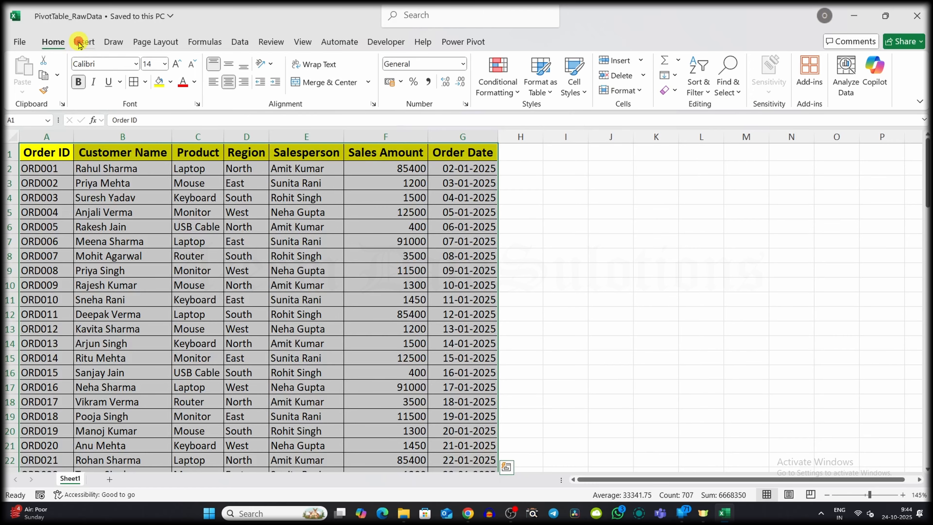
click(85, 42)
click(28, 70)
click(570, 393)
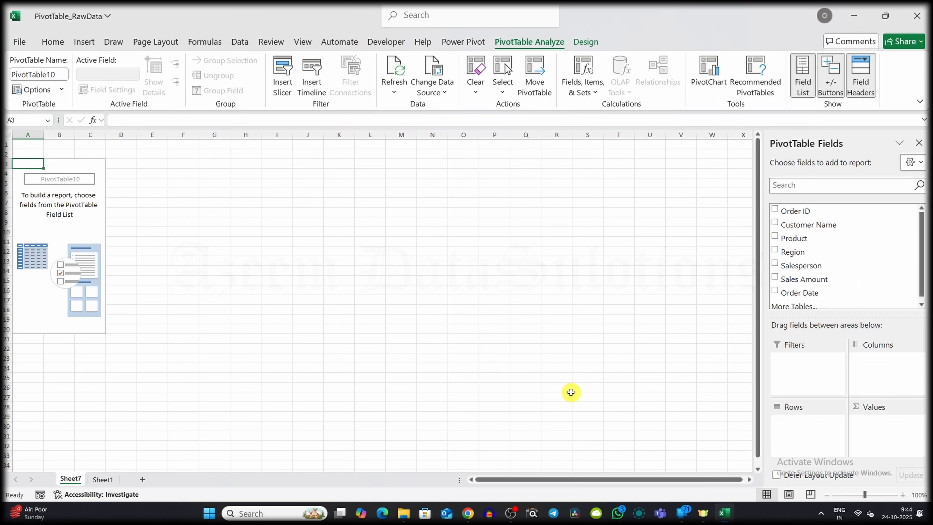
- Add Sales Amount to the PivotTable values twice and summarize the second instance by Count
drag(779, 278, 886, 428)
drag(863, 396, 856, 434)
click(885, 434)
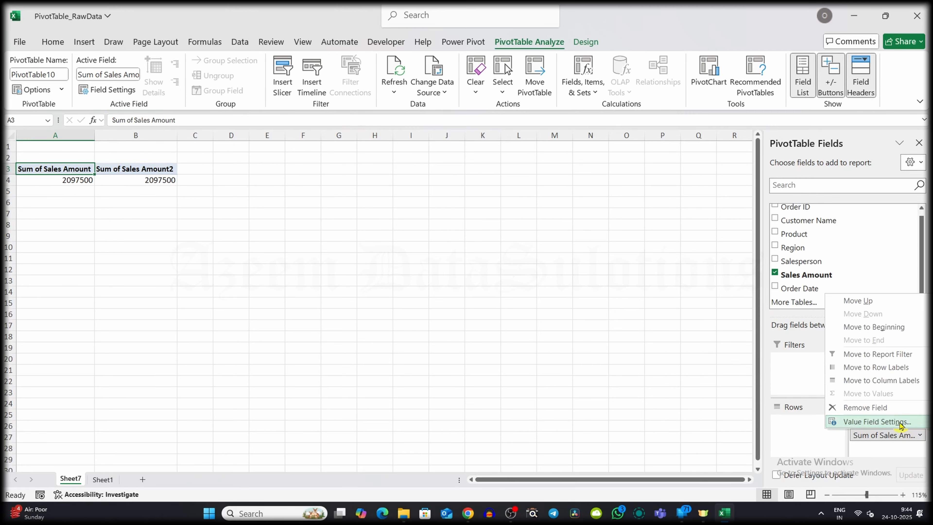
click(861, 419)
click(488, 320)
click(581, 371)
- Add Sales Amount to the PivotTable values a third time and summarize it by Average
drag(798, 273, 919, 448)
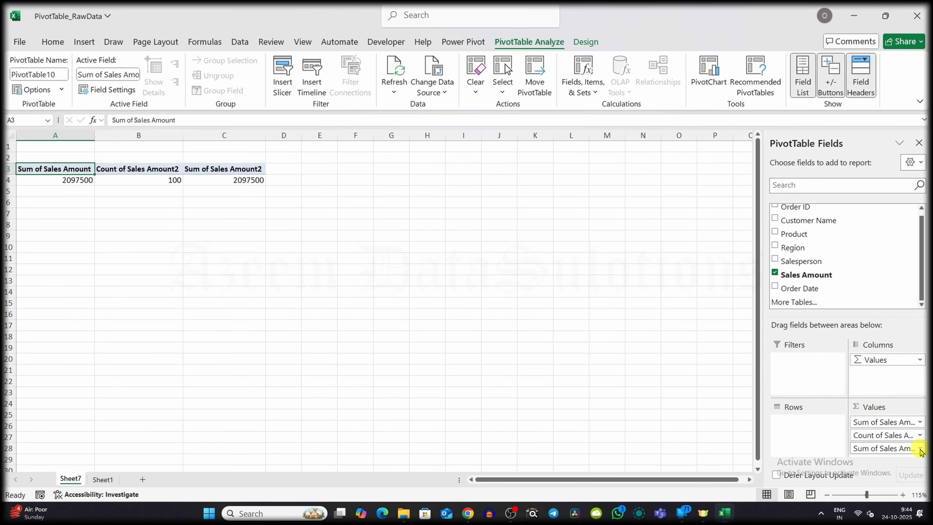
click(918, 448)
click(882, 440)
click(482, 326)
click(586, 372)
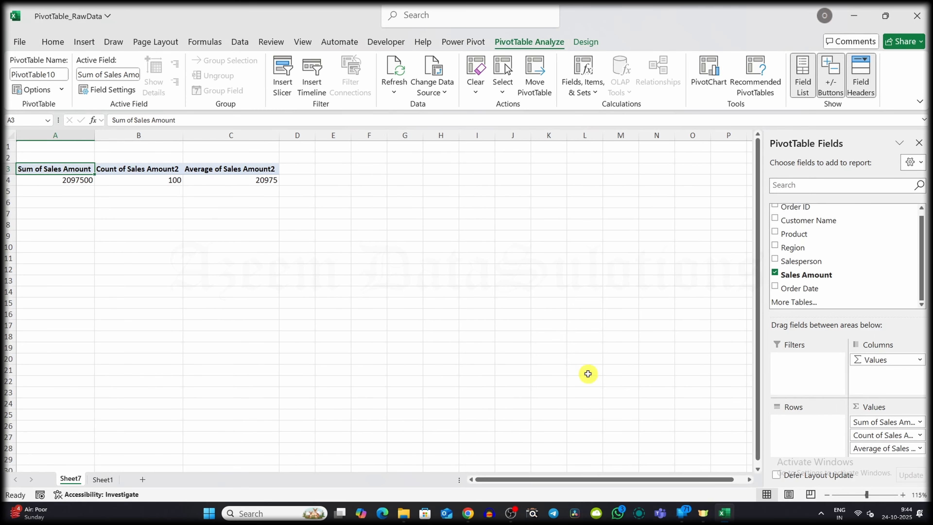
- Add Region and Salesperson as row fields and Product as a report filter in the PivotTable
drag(793, 248, 801, 422)
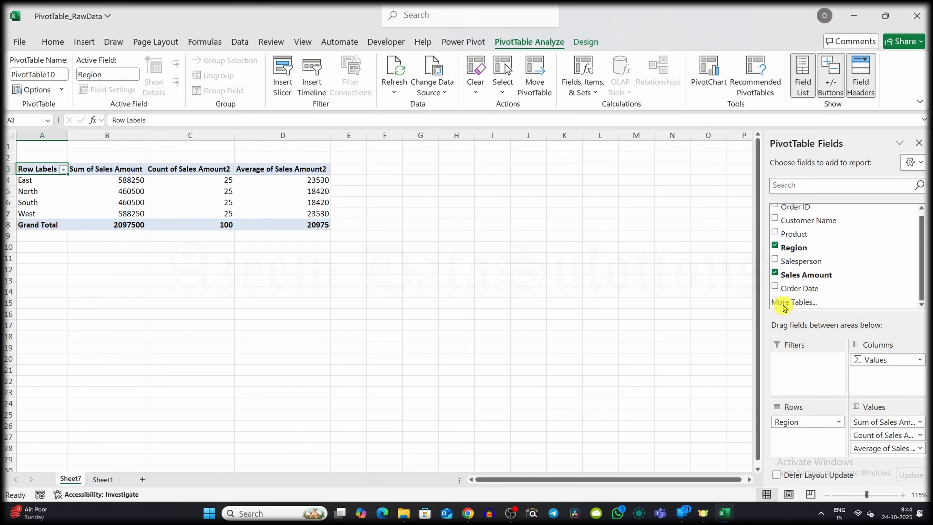
drag(801, 261, 797, 434)
drag(794, 234, 800, 359)
click(532, 236)
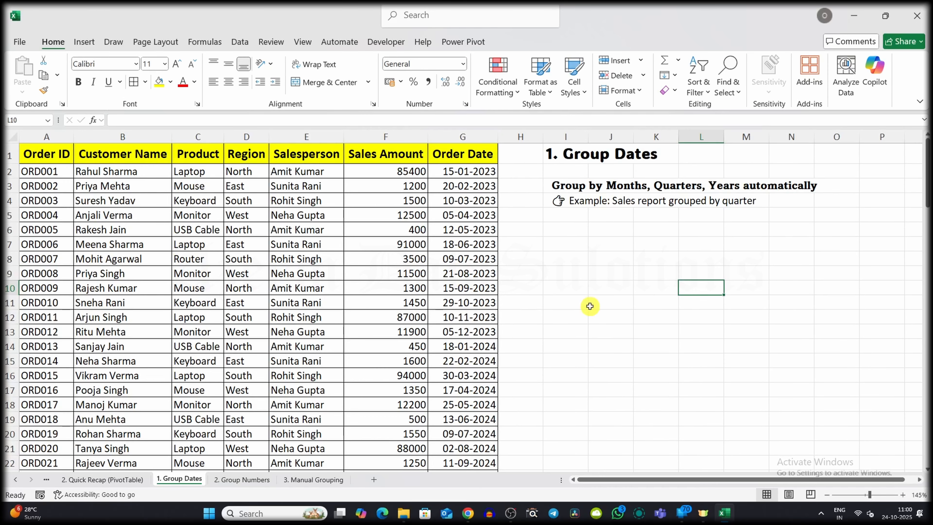
- Create a PivotTable on a new worksheet from the entire data table on the 1. Group Dates sheet
key(ctrl+Home)
key(ctrl+shift+Down)
key(ctrl+shift+Right)
scroll(634, 250, up, 20)
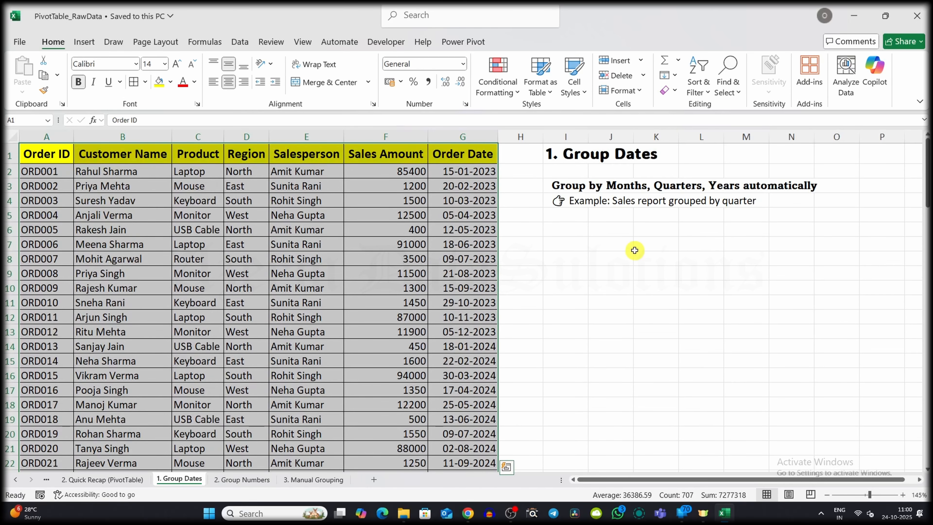
click(90, 43)
click(16, 70)
click(564, 393)
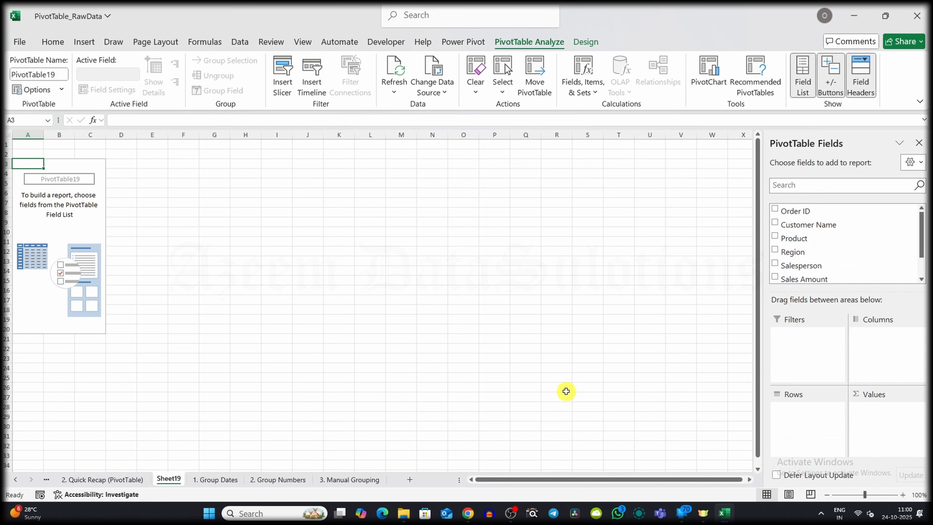
- Add Sales Amount to the values and Order Date to the rows so sales are grouped by date
scroll(777, 251, down, 2)
drag(776, 251, 892, 416)
drag(798, 263, 806, 419)
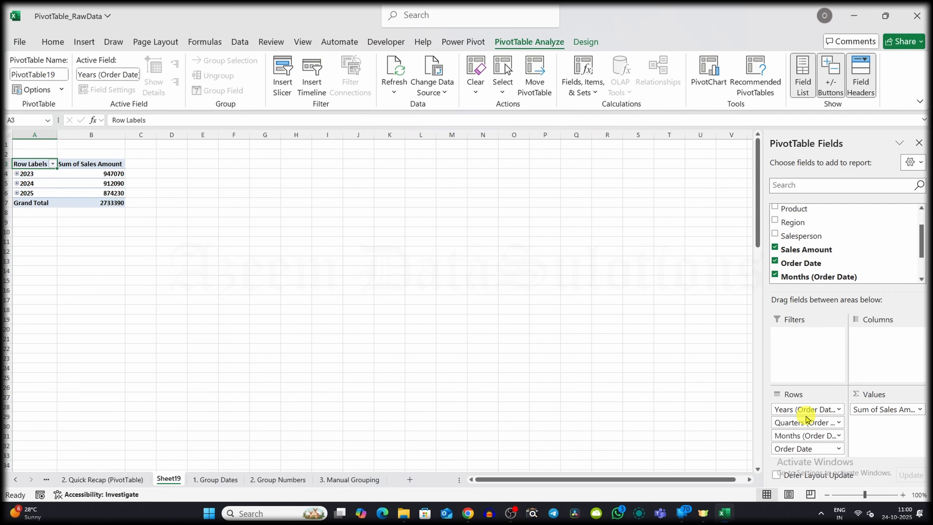
scroll(244, 309, up, 2)
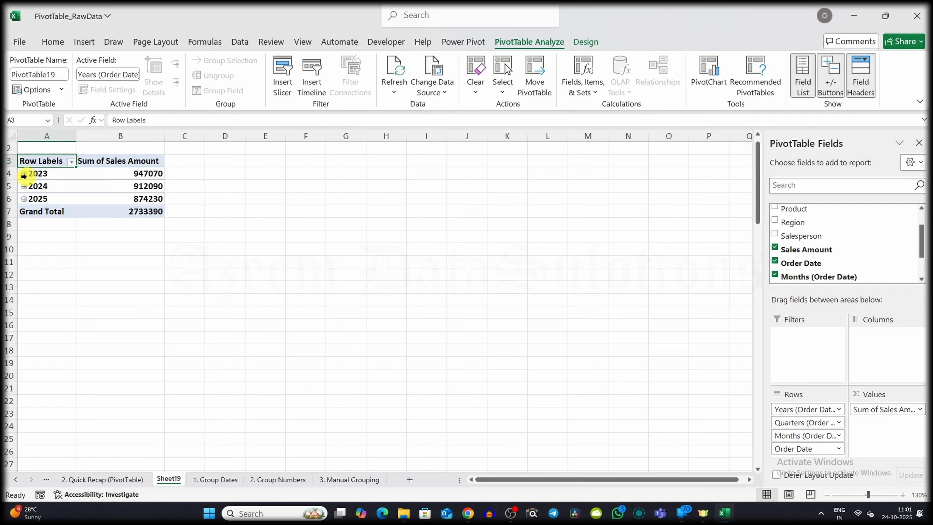
- Expand 2023, its Qtr1 and the Jan entry in the date-grouped PivotTable
click(24, 174)
click(33, 186)
click(41, 199)
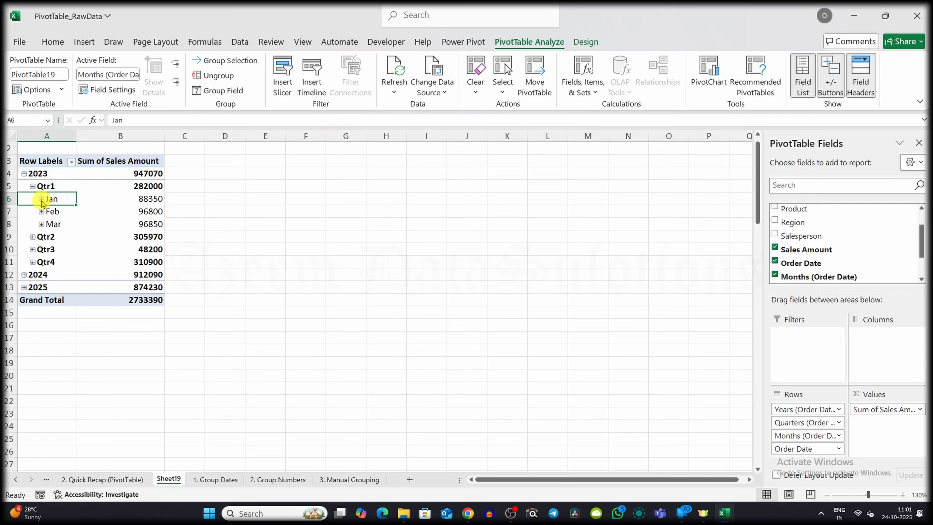
click(333, 347)
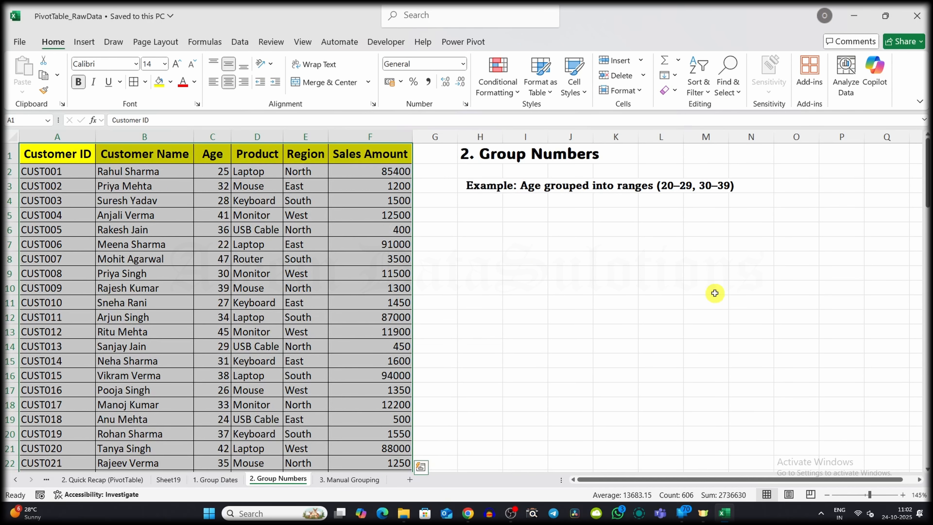
- Build a new-worksheet PivotTable from the 2. Group Numbers data, summing Sales Amount by Age with Customer Name nested beneath
click(90, 41)
click(27, 72)
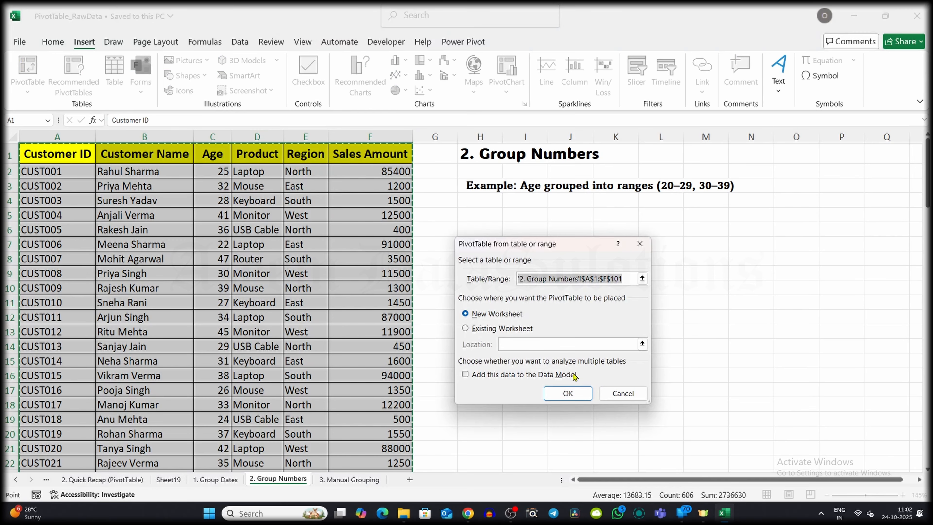
click(573, 390)
click(775, 276)
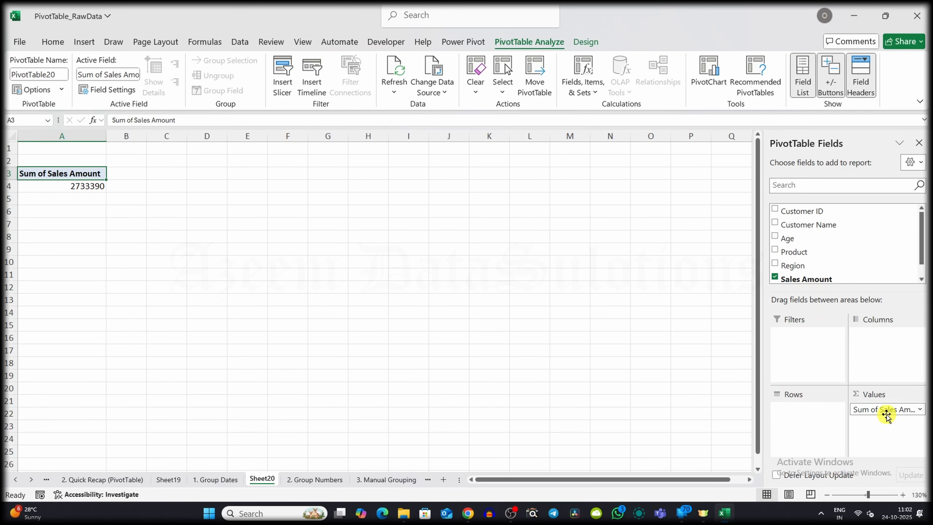
drag(790, 238, 799, 414)
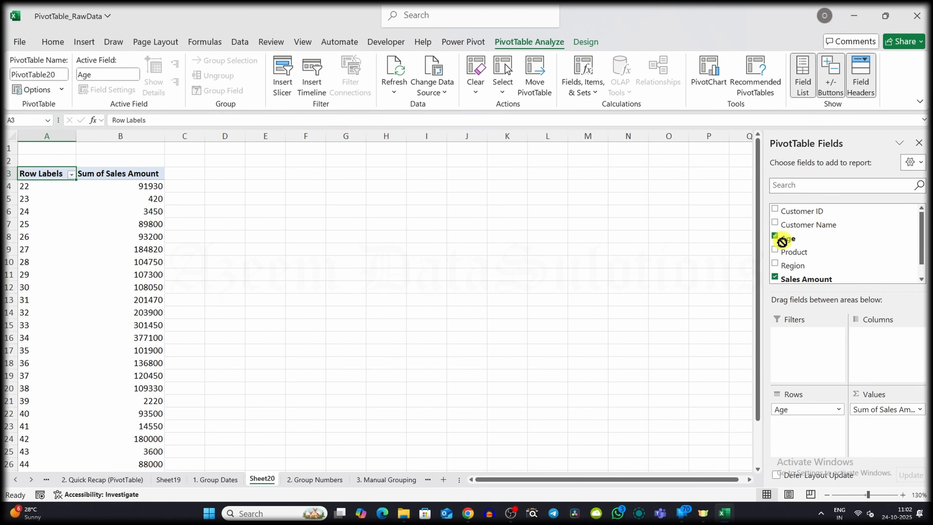
drag(781, 242, 804, 424)
- Group the Age row labels into ranges with an interval of 10
right_click(32, 188)
click(88, 357)
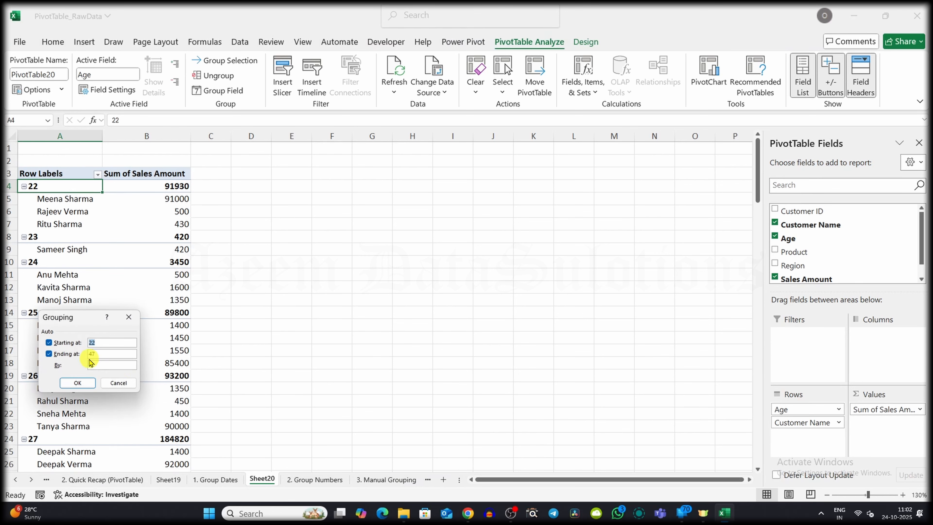
click(124, 368)
text(0)
key(Return)
- Collapse and expand the age ranges to toggle the customer details beneath them
click(23, 186)
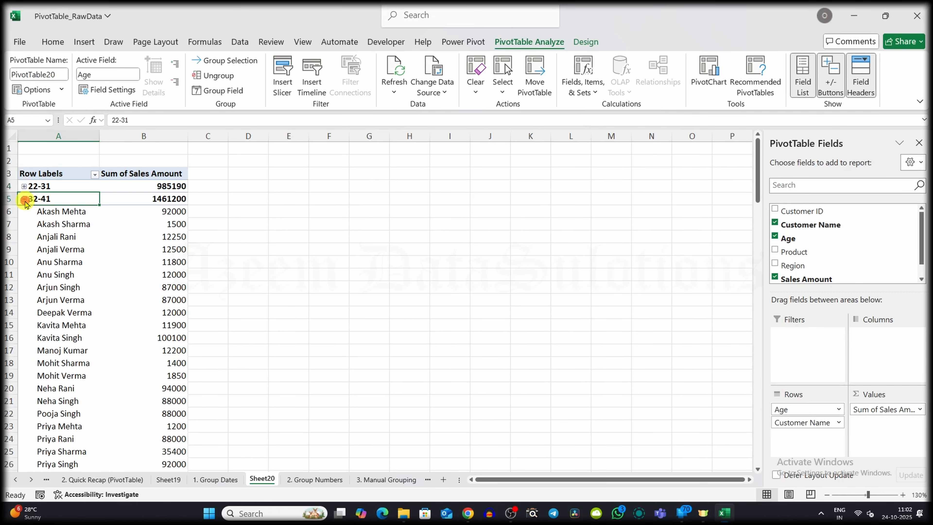
click(24, 199)
click(24, 211)
click(24, 199)
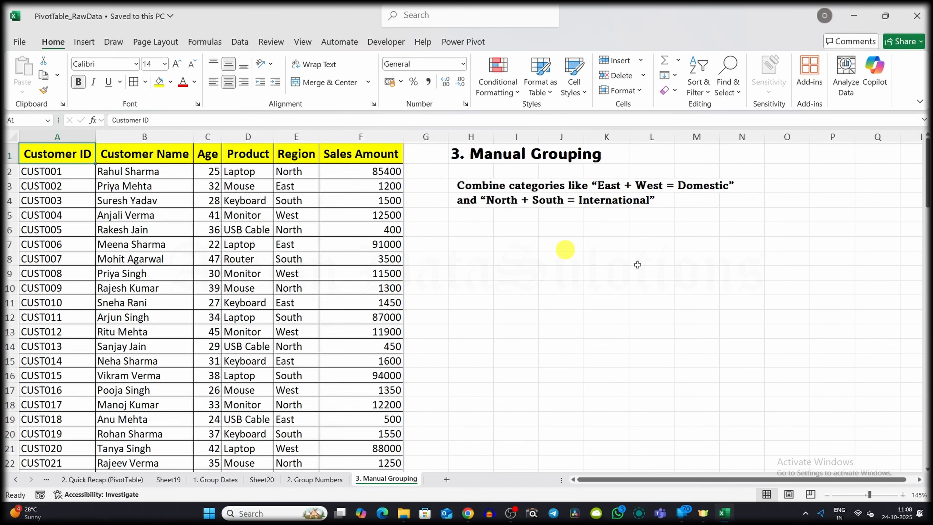
- Build a new-worksheet PivotTable from the 3. Manual Grouping data, summing Sales Amount by Region with Customer Name nested beneath
key(ctrl+a)
click(84, 41)
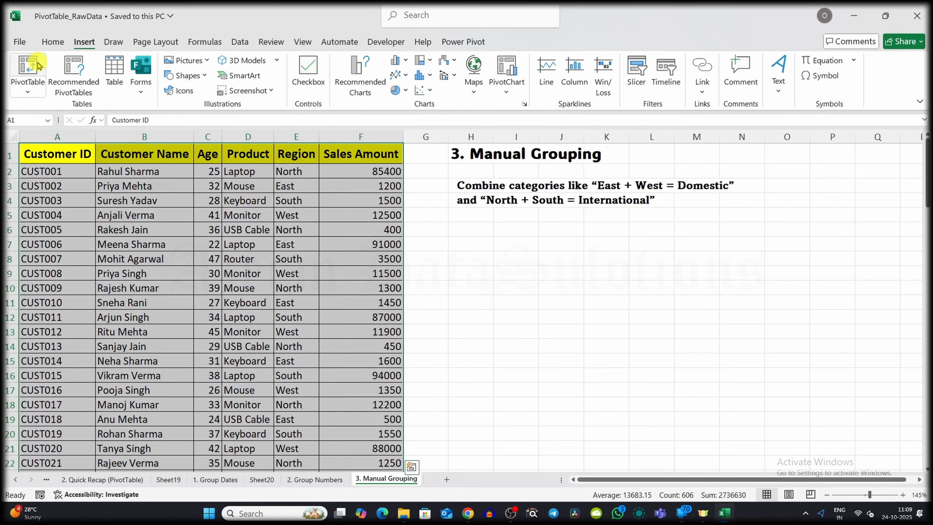
click(23, 74)
click(588, 400)
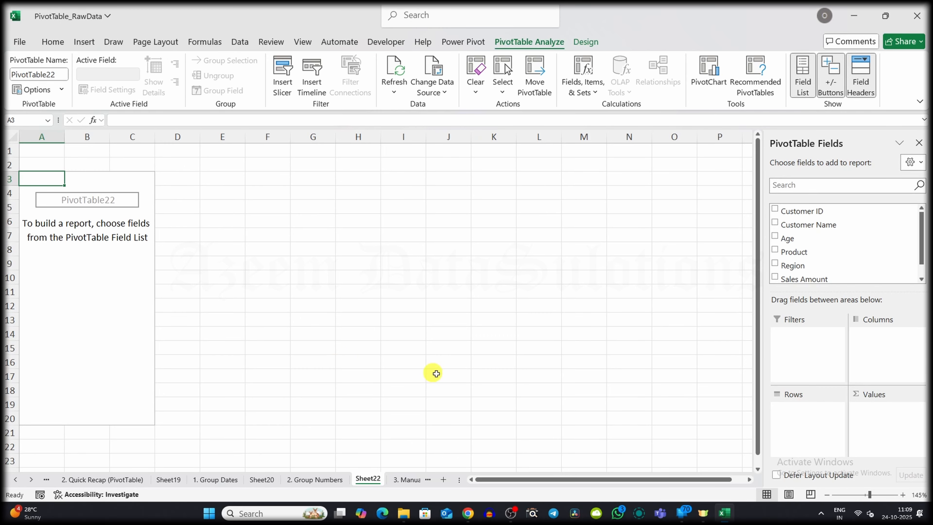
drag(793, 266, 882, 408)
drag(779, 217, 810, 423)
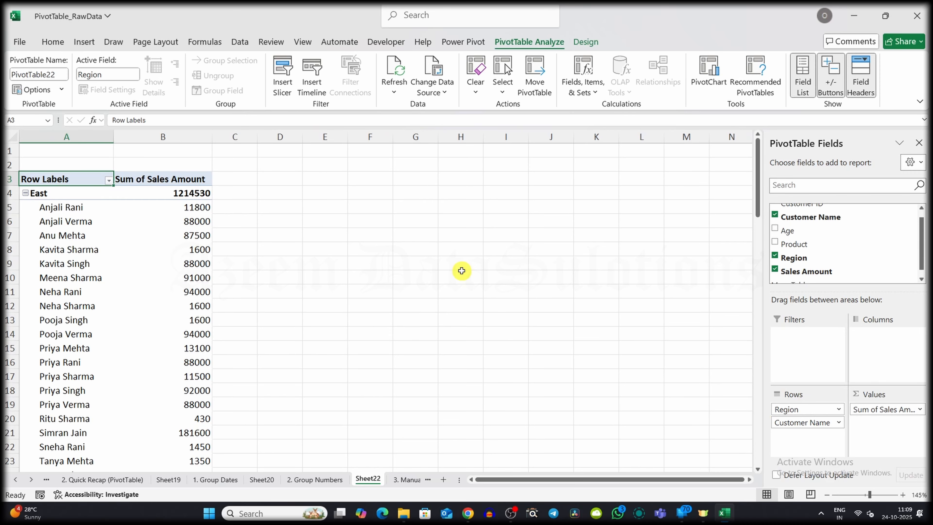
- Group the East and North regions together in the PivotTable rows
drag(753, 189, 714, 198)
click(40, 149)
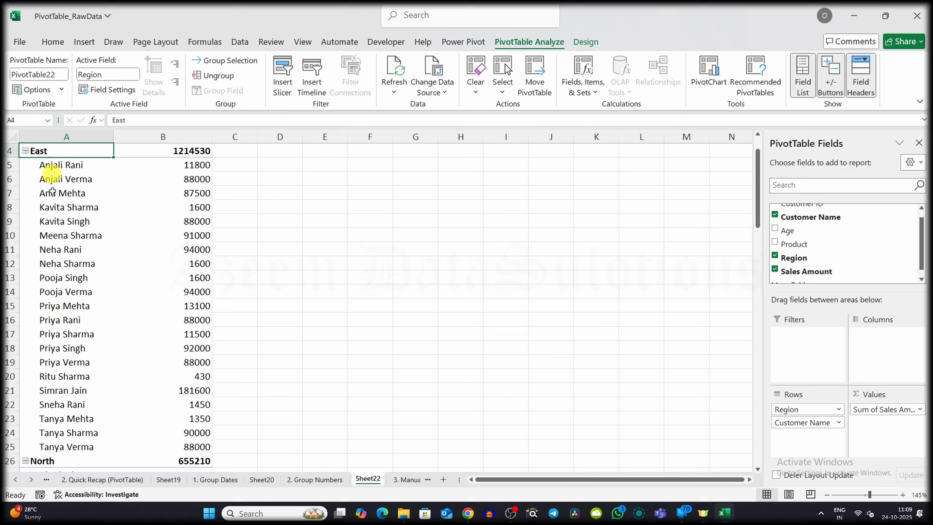
ctrl+click(44, 461)
right_click(44, 460)
click(73, 351)
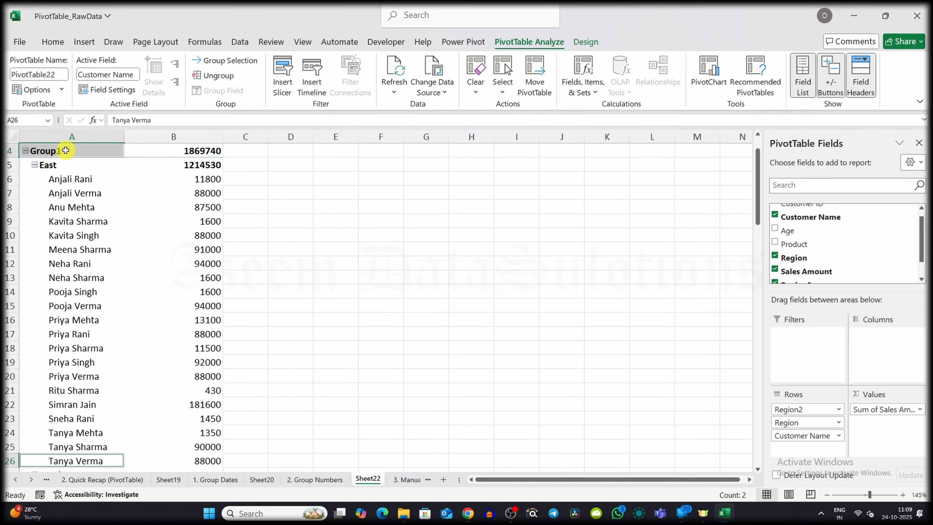
- Rename the group containing East and North as Domestic and collapse it
click(82, 150)
text(D)
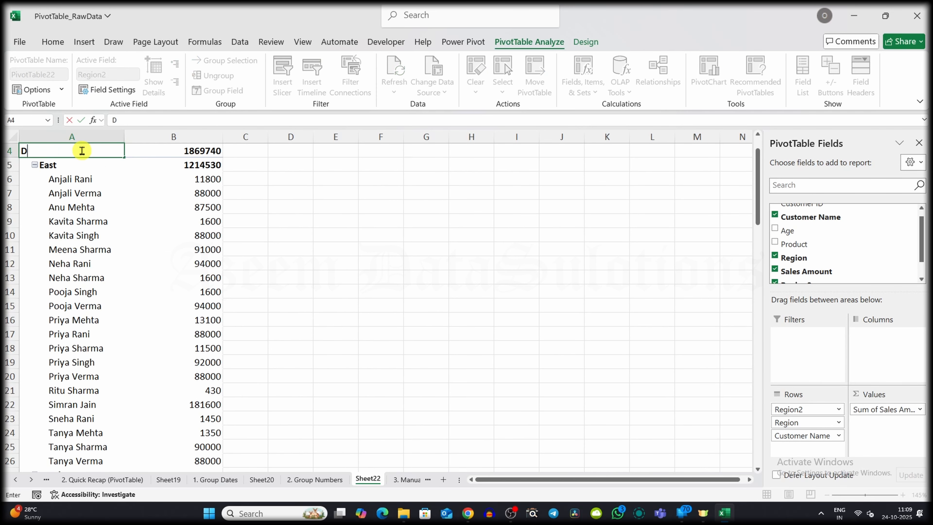
text(omestic)
key(Return)
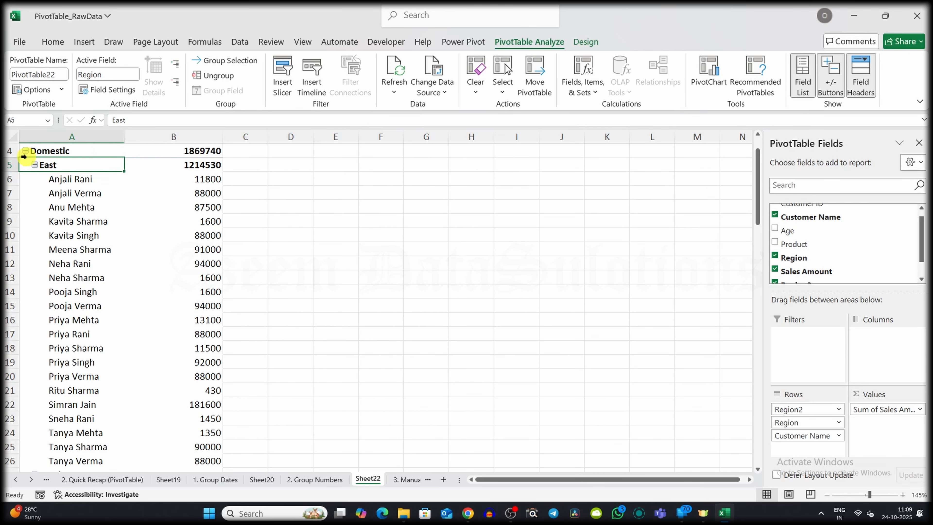
click(23, 151)
- Group the South and West regions together in the PivotTable rows
drag(758, 211, 758, 218)
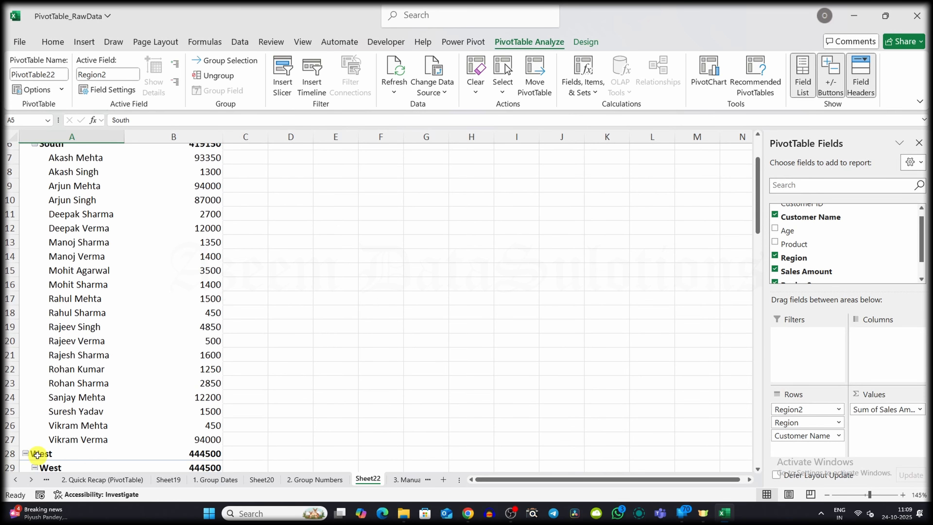
ctrl+click(38, 455)
right_click(38, 456)
click(70, 347)
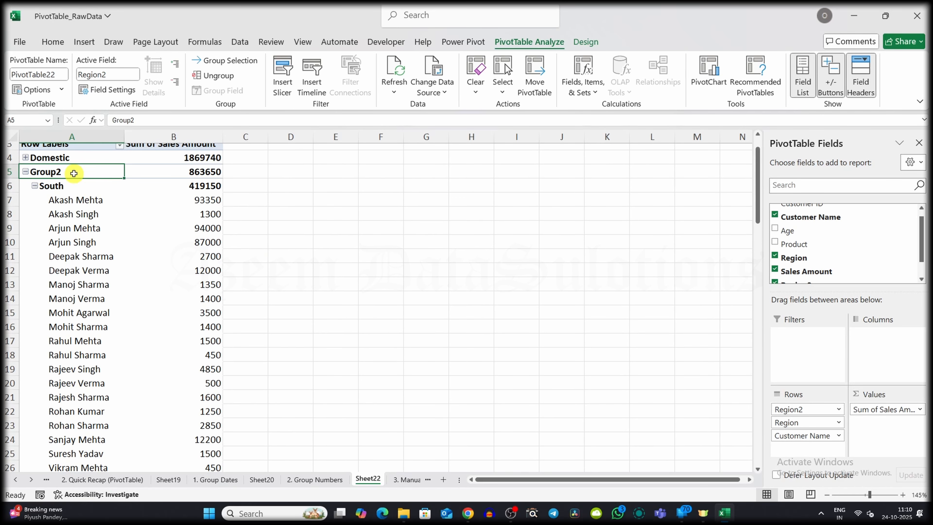
- Rename the group containing South and West as International and collapse it
text(Internat)
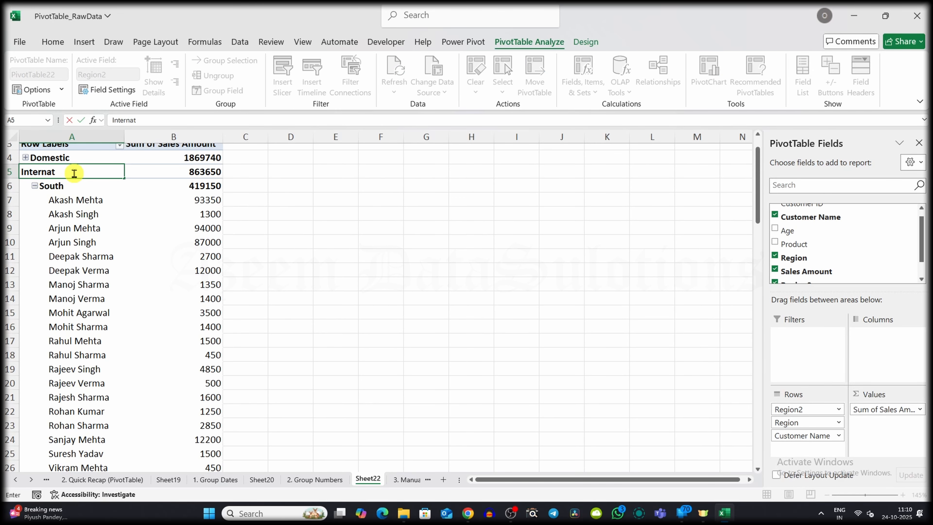
text(ional)
key(Return)
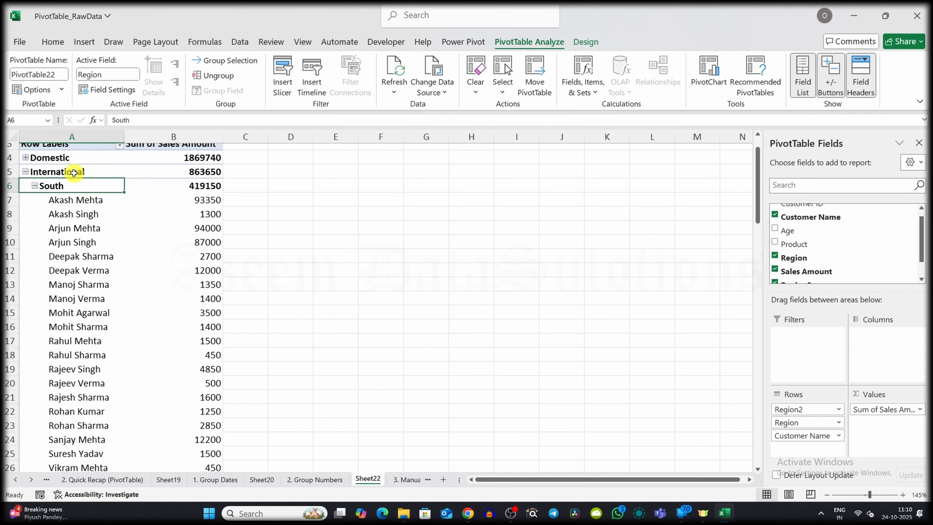
click(25, 171)
scroll(198, 281, up, 1)
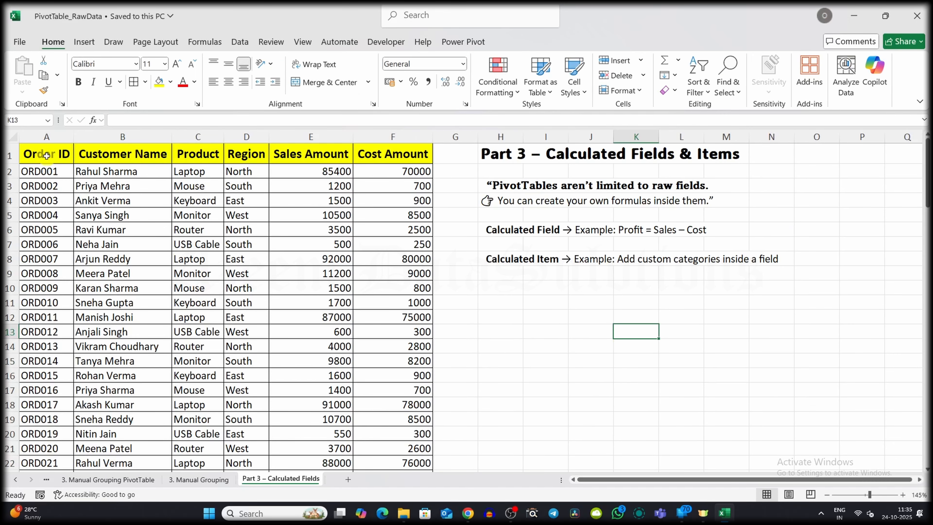
- Create a PivotTable on a new worksheet from the full order data range on the Part 3 – Calculated Fields sheet
click(47, 155)
key(ctrl+shift+Down)
key(ctrl+shift+Right)
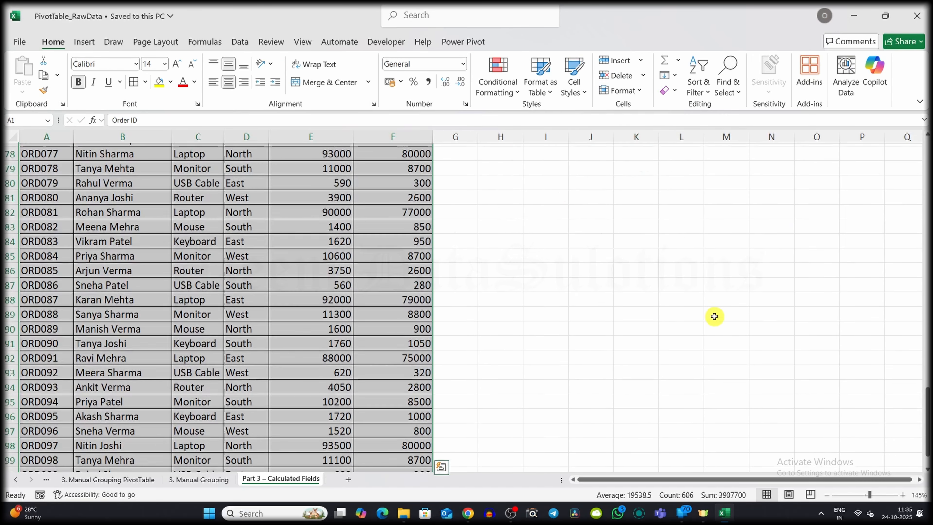
scroll(712, 317, up, 20)
click(84, 42)
click(27, 66)
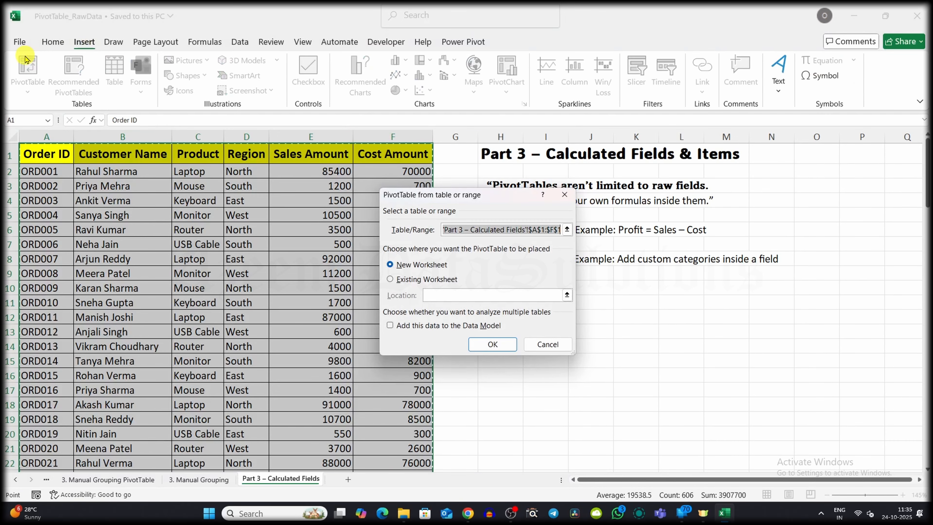
click(492, 345)
- Add Region and Customer Name as PivotTable rows, and Sales Amount and Cost Amount as values
click(775, 250)
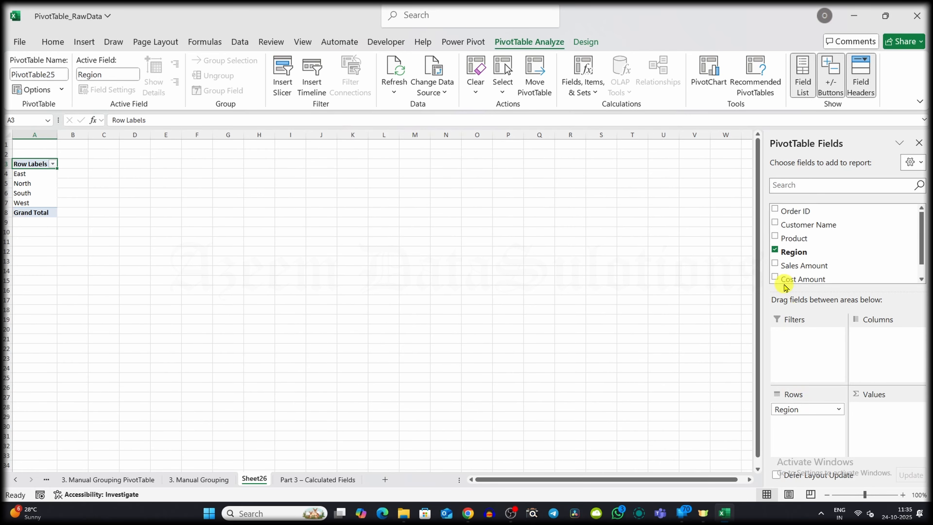
click(775, 223)
drag(805, 257, 856, 412)
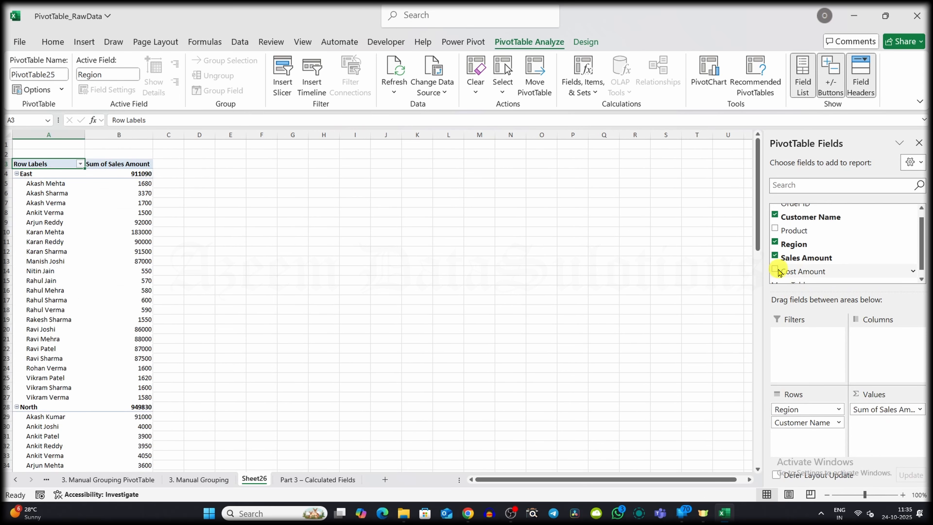
drag(783, 270, 885, 435)
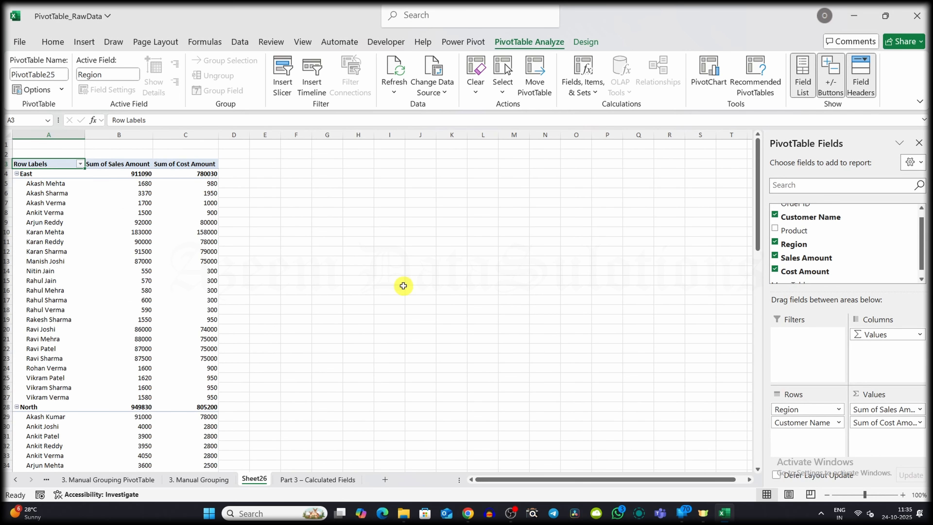
- Insert a calculated field named Profit that subtracts Cost Amount from Sales Amount
click(582, 84)
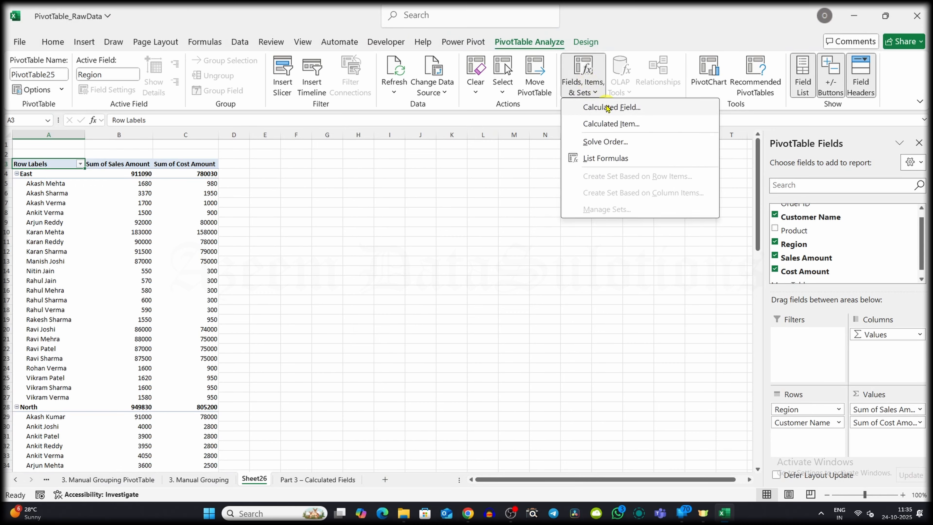
click(606, 105)
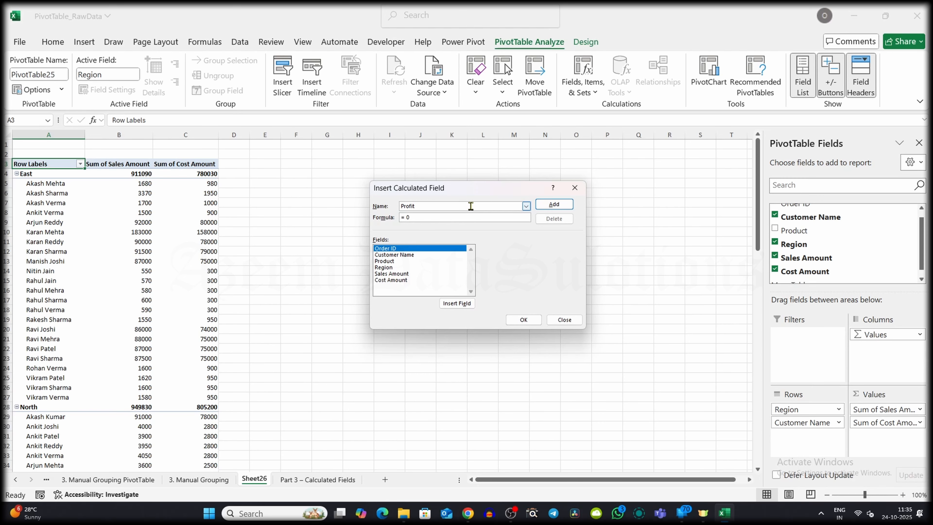
click(407, 273)
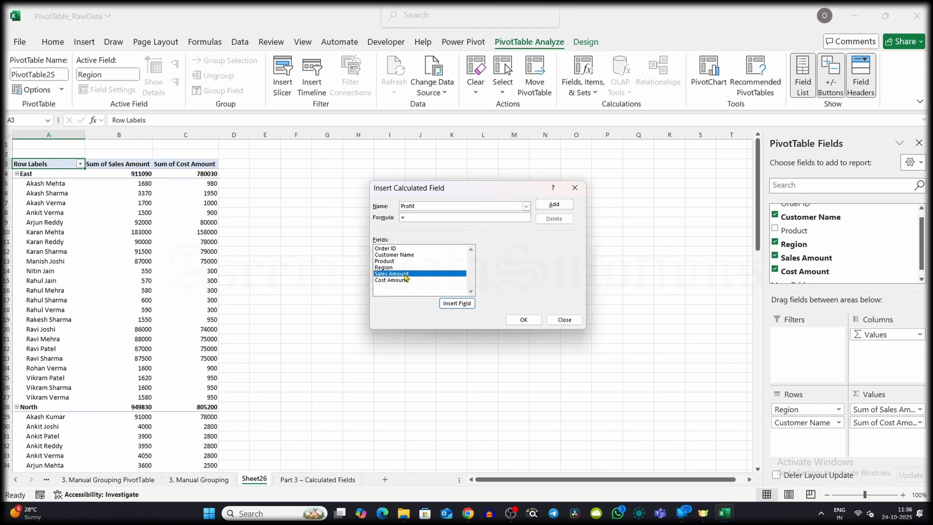
click(457, 303)
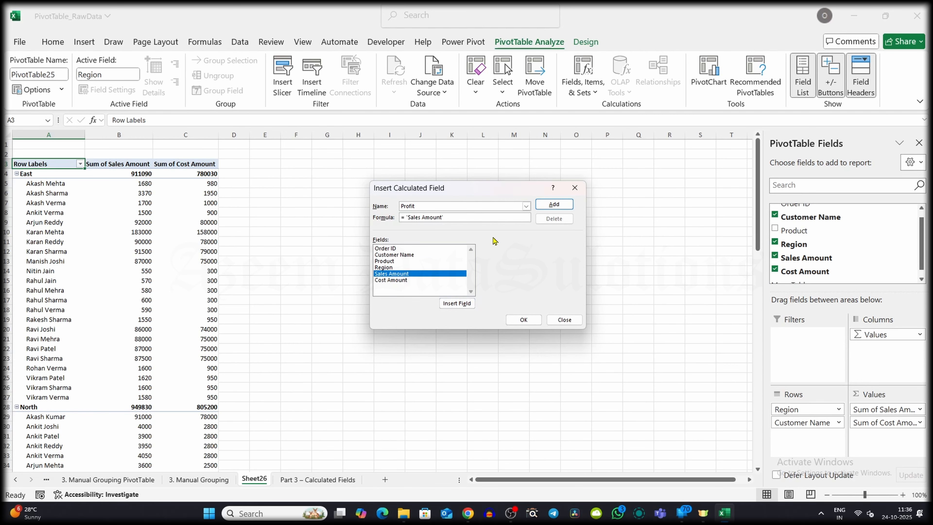
click(401, 281)
click(523, 320)
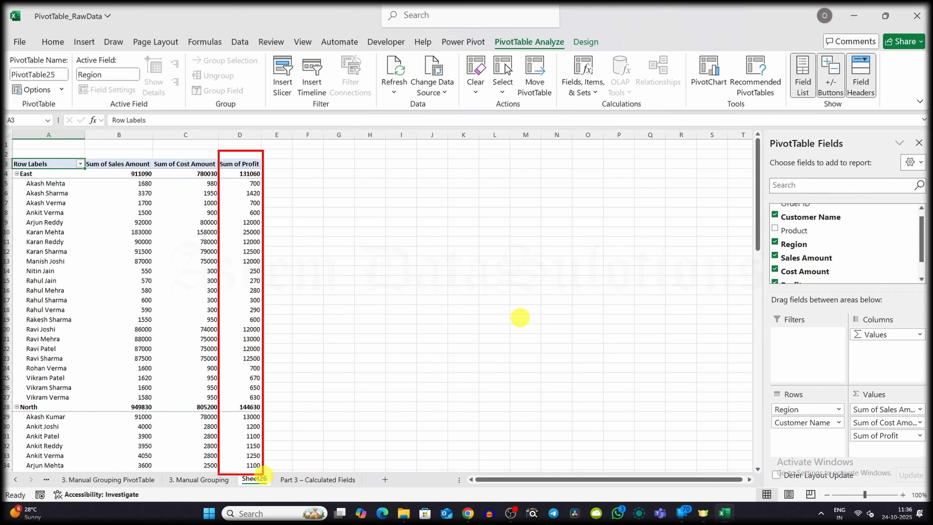
- Collapse the East, North, South and West regions in the PivotTable
click(17, 173)
click(17, 183)
click(16, 193)
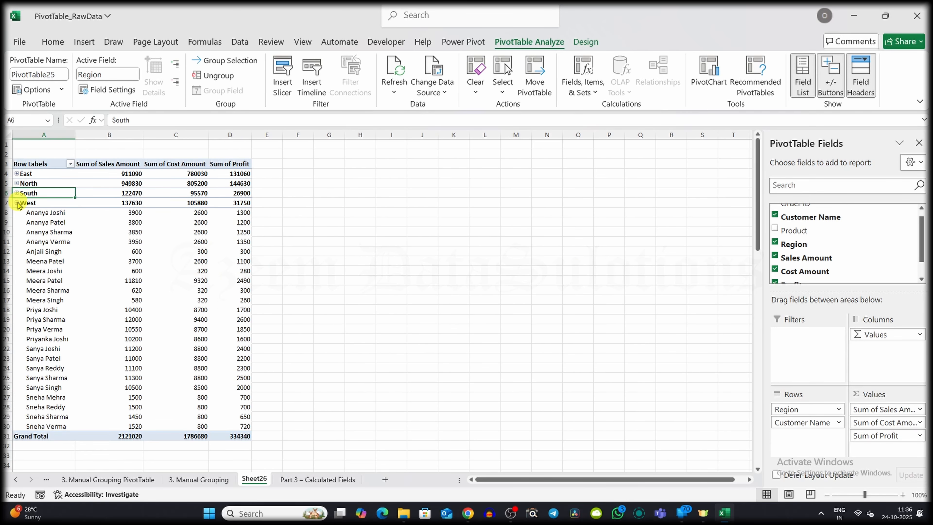
click(18, 203)
- Insert a calculated item named Domestic in the Region field with the formula East + West, and collapse it
click(33, 164)
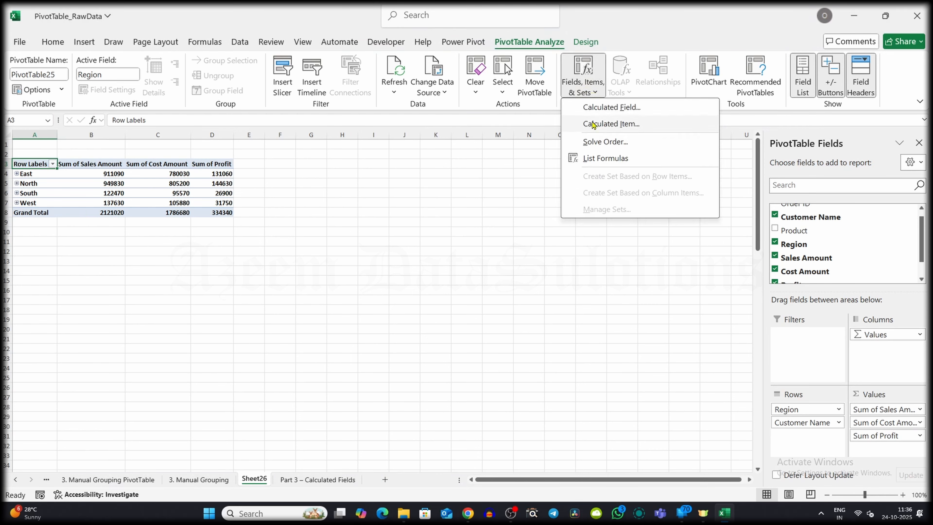
click(595, 124)
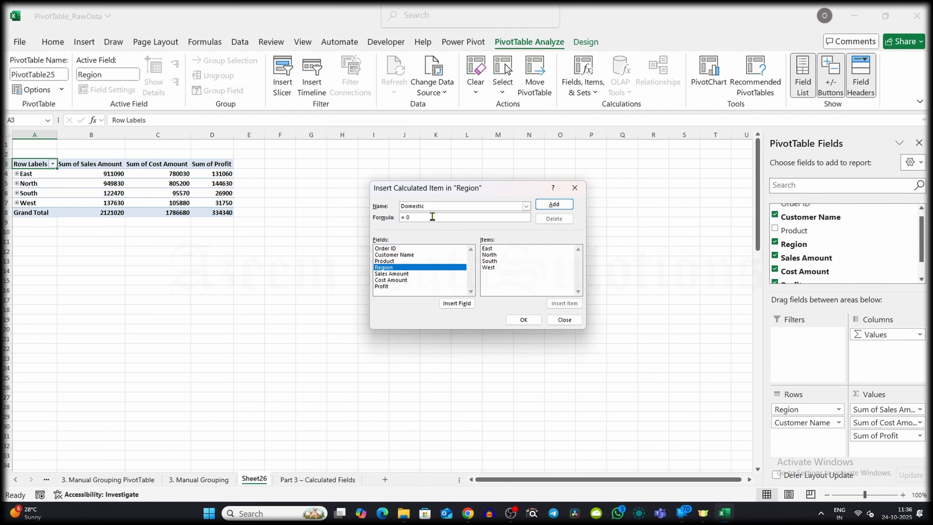
click(490, 249)
click(565, 303)
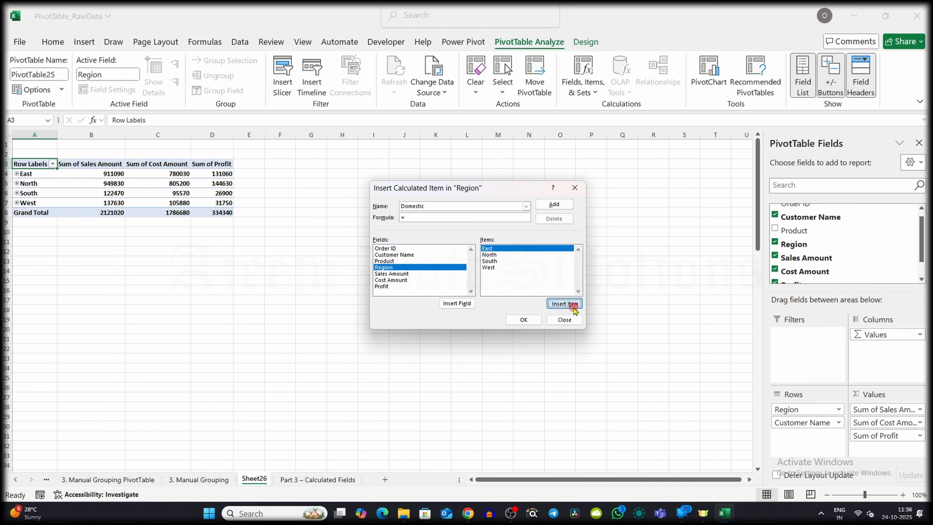
click(476, 218)
text(+)
click(506, 267)
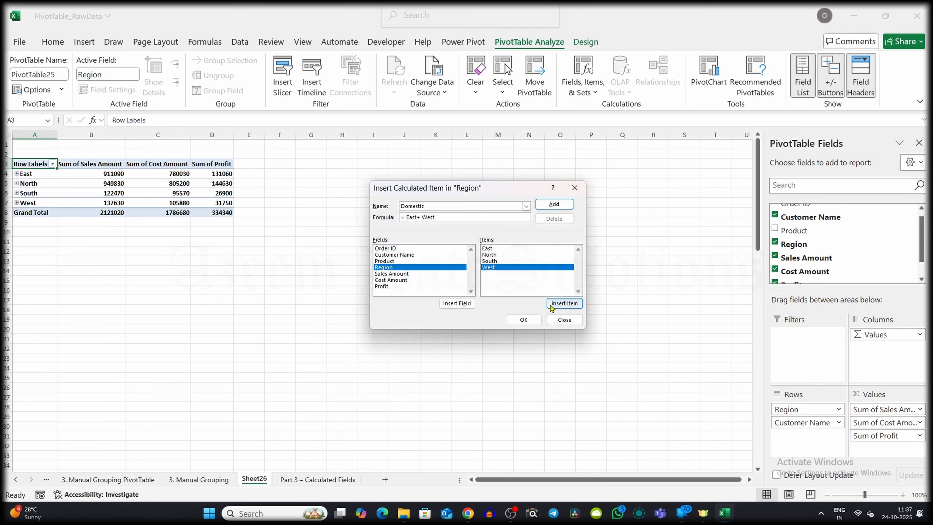
click(524, 320)
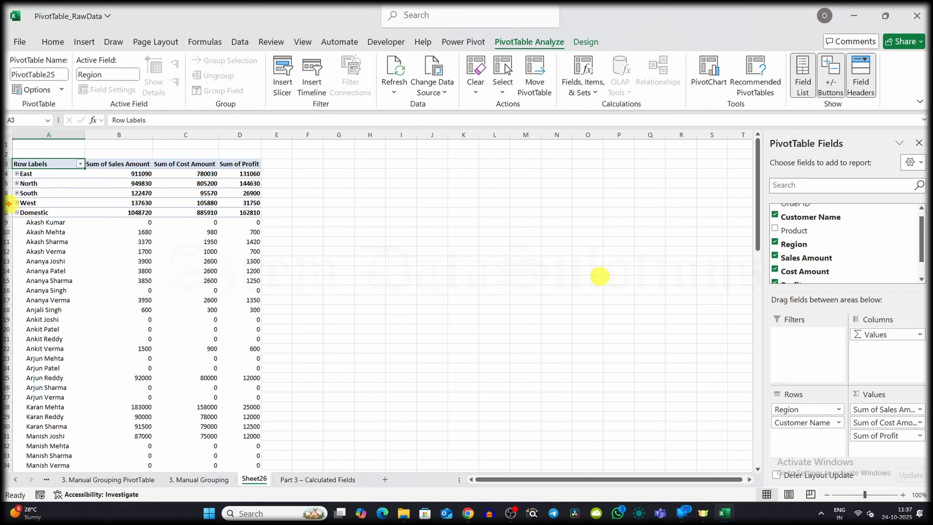
click(16, 212)
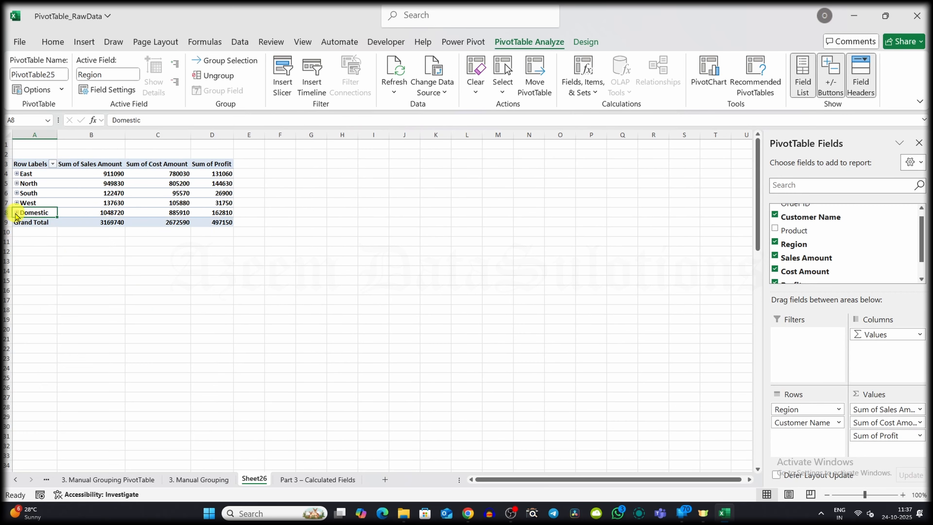
- Insert a calculated item named International in the Region field with the formula North + South, and collapse it
click(23, 164)
click(583, 92)
click(613, 124)
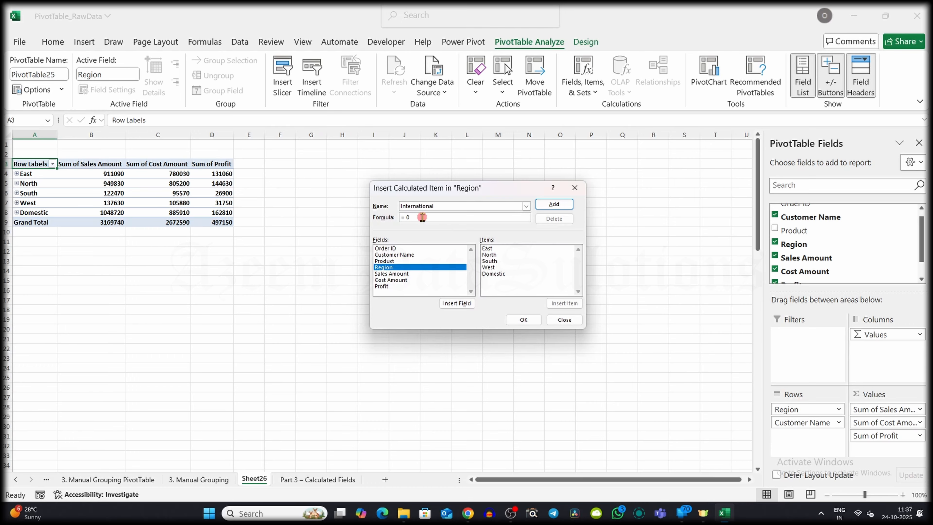
double_click(490, 255)
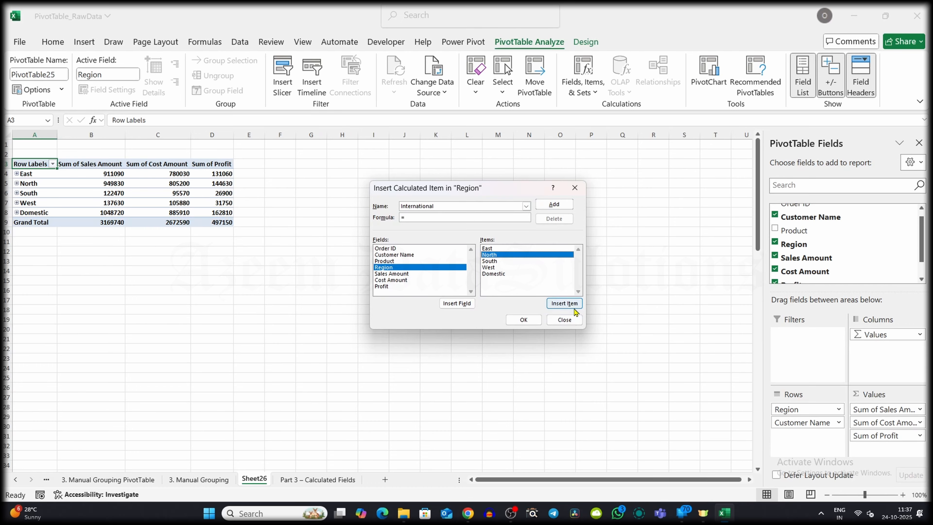
text(+)
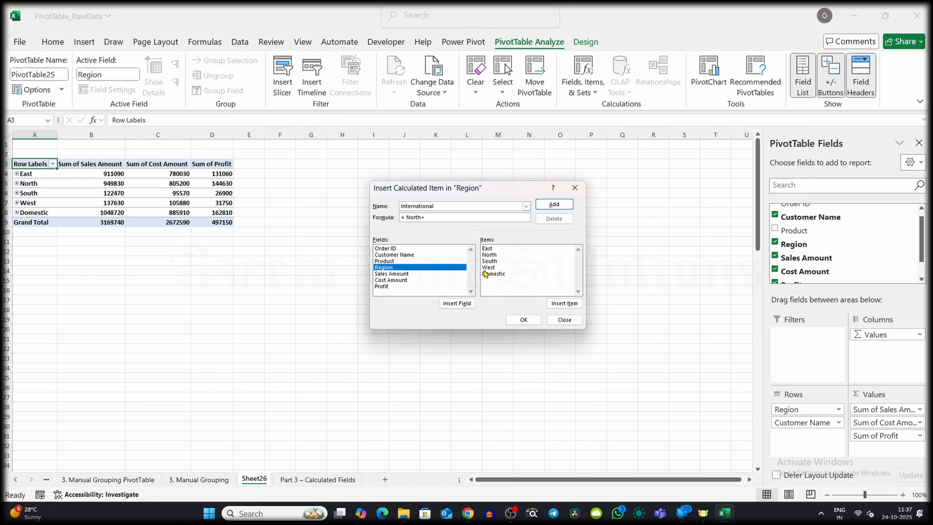
click(494, 262)
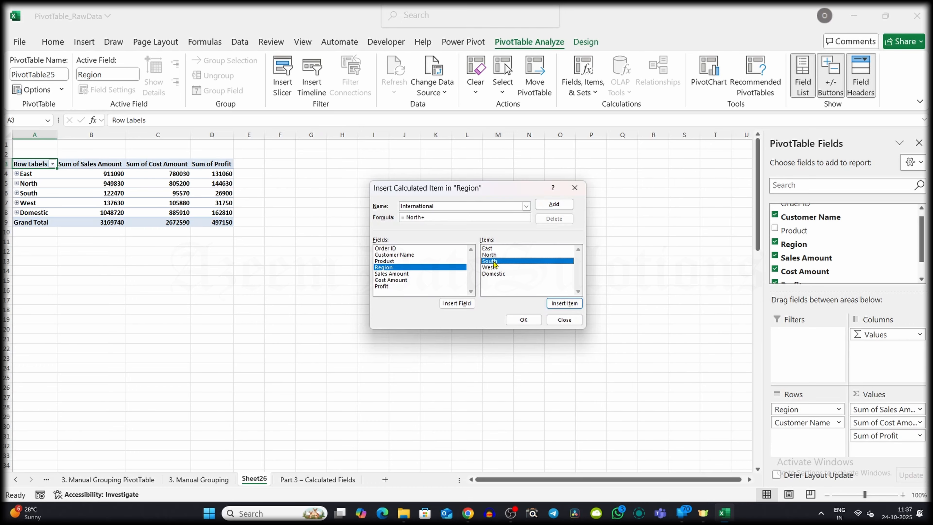
click(523, 320)
click(16, 223)
click(408, 260)
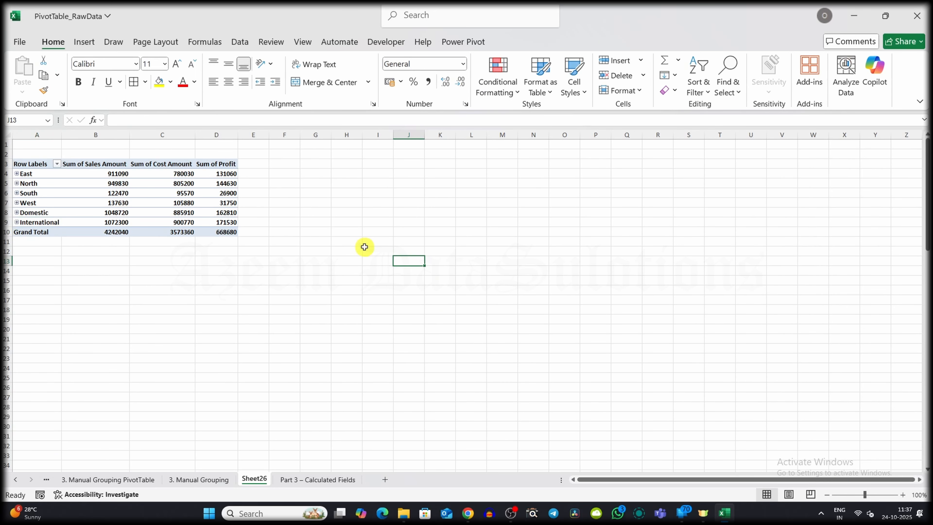
- Expand the Domestic item to examine its customer rows, and collapse it again
click(16, 213)
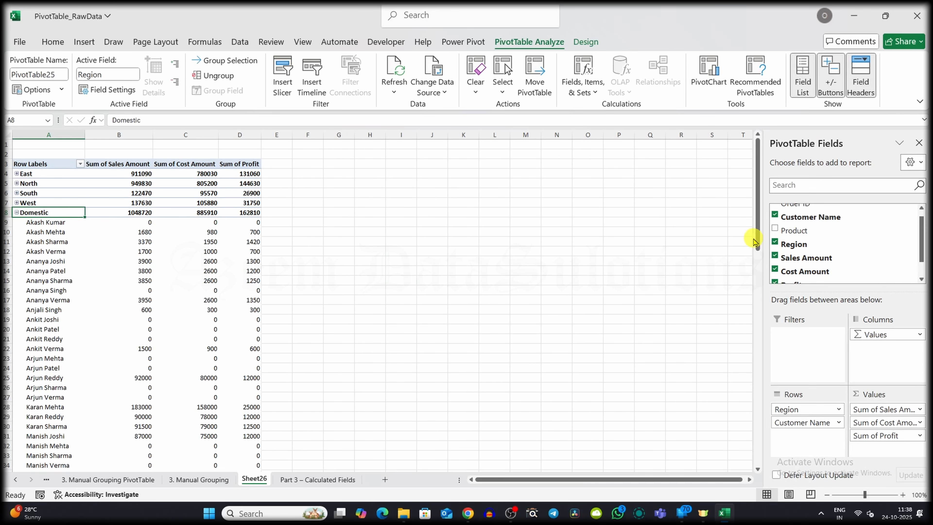
drag(754, 241, 72, 205)
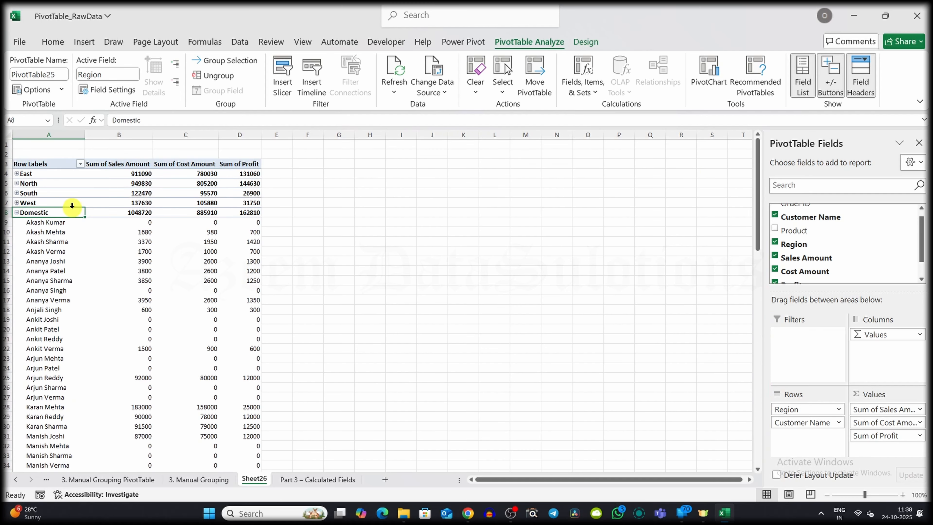
click(17, 213)
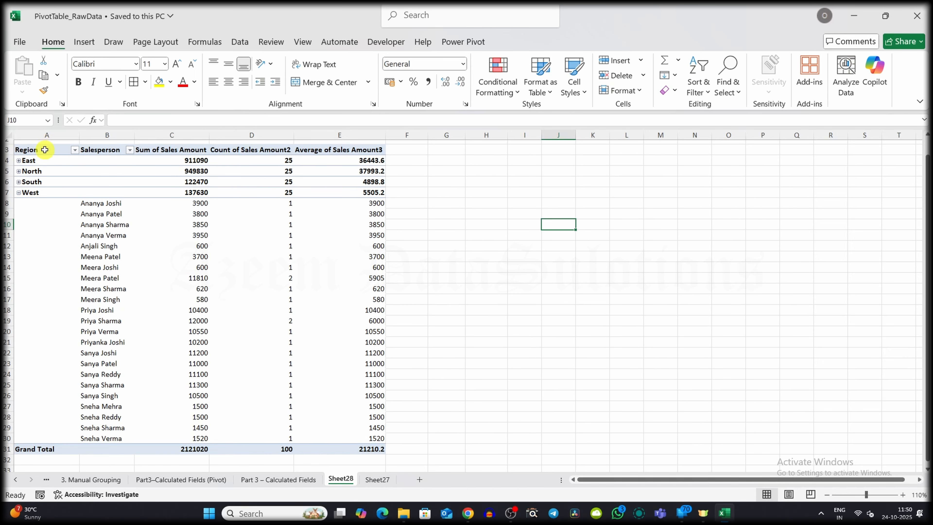
- Show the Region and Salesperson PivotTable on Sheet28 in Tabular Form
click(44, 150)
click(580, 44)
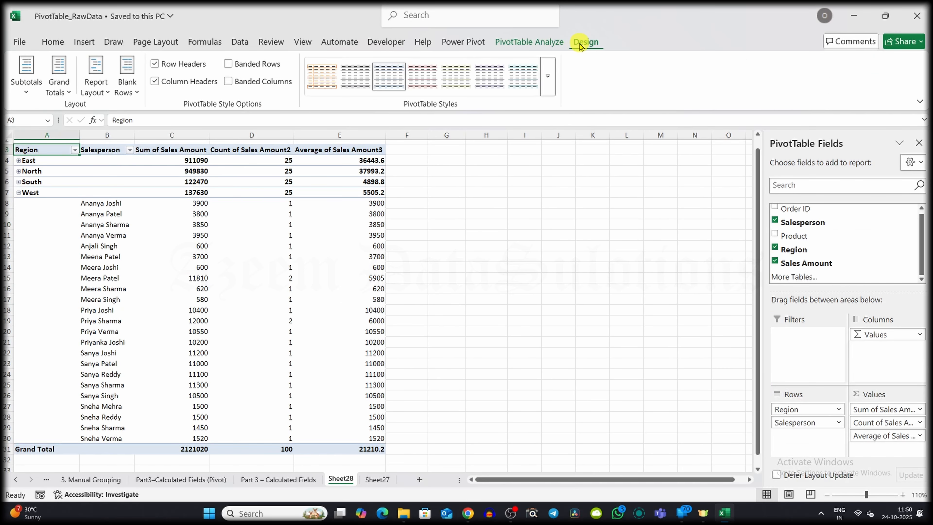
click(105, 94)
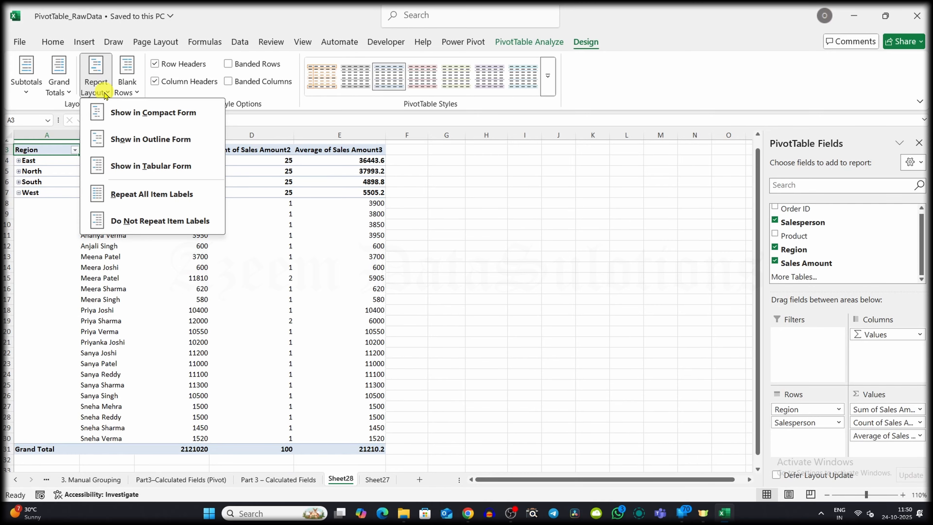
click(168, 174)
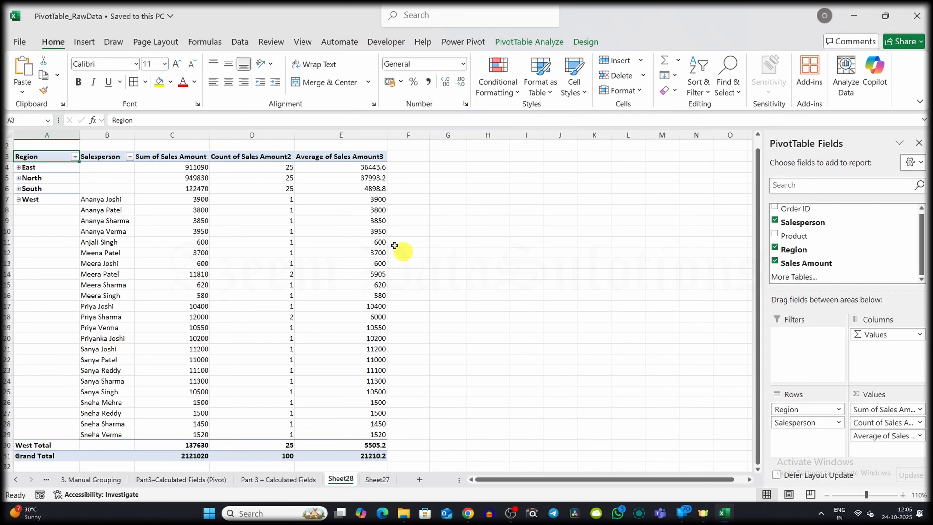
- Show Sum of Sales Amount as % of Grand Total and rename the value field % of Grand Total
click(187, 156)
right_click(187, 158)
mouse_move(236, 342)
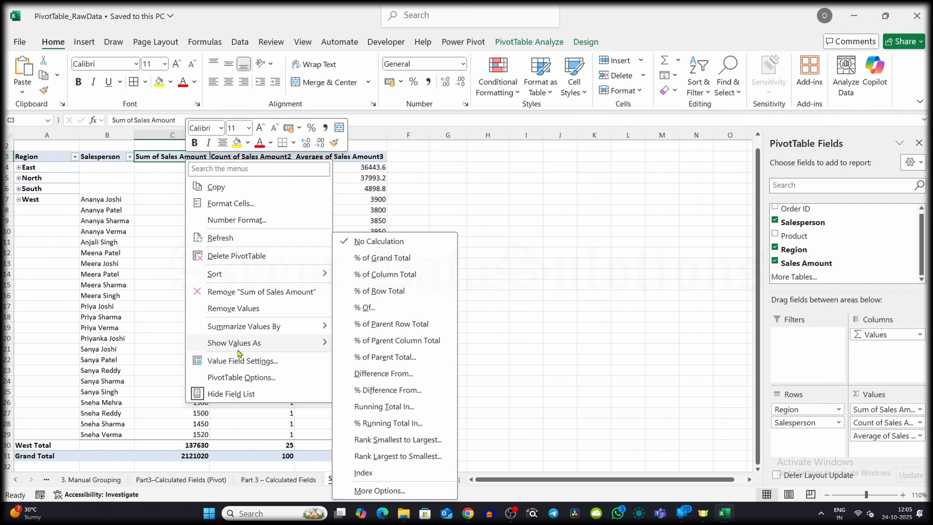
click(373, 260)
double_click(195, 157)
click(471, 211)
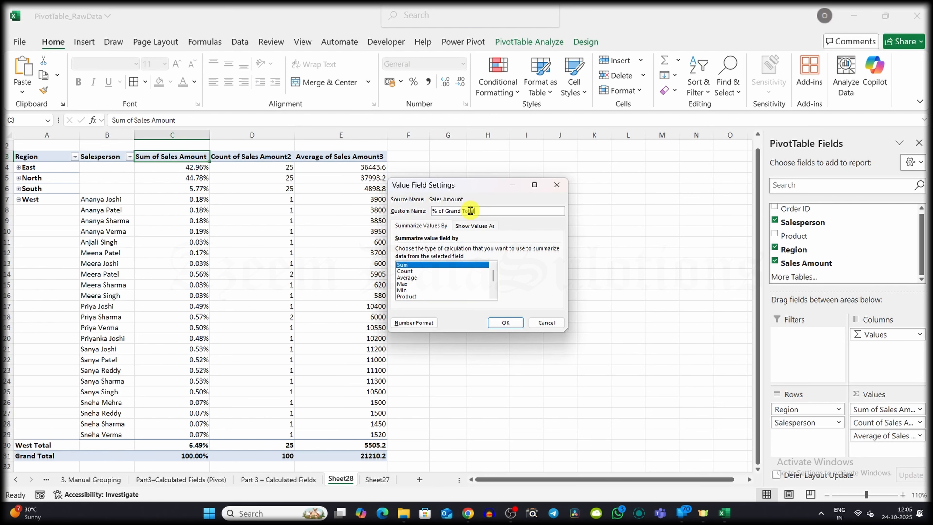
click(505, 323)
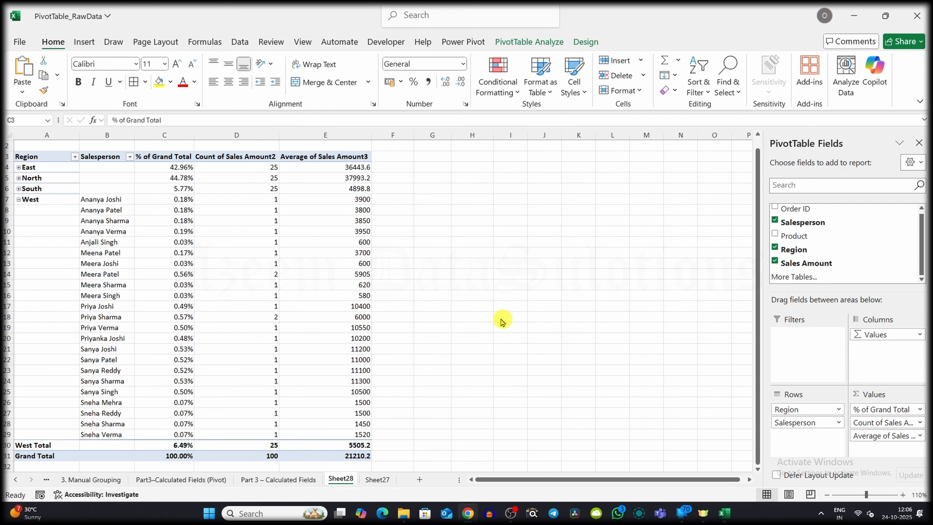
- Change the Count of Sales Amount2 value field to summarize by Sum
double_click(239, 157)
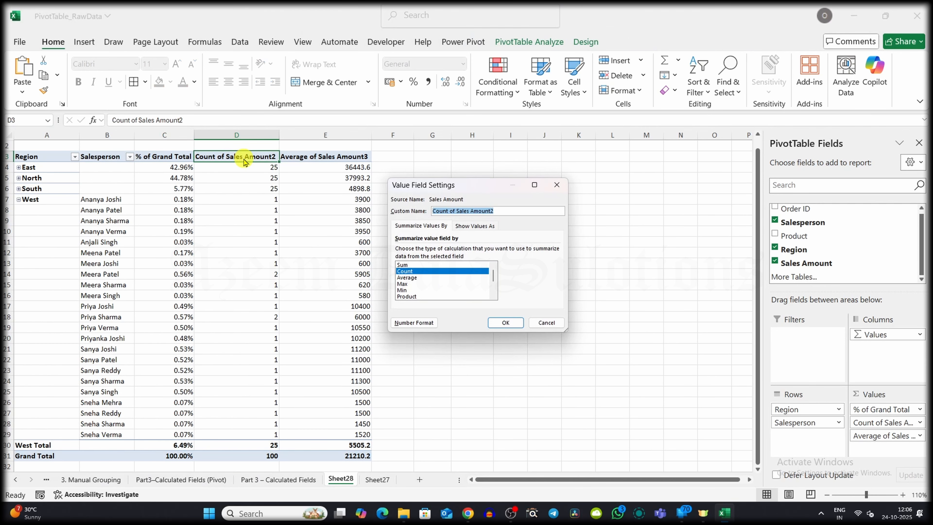
click(404, 265)
click(505, 323)
- Show the Sum of Sales Amount2 value field as % Difference From, with Salesperson as the base field
right_click(240, 156)
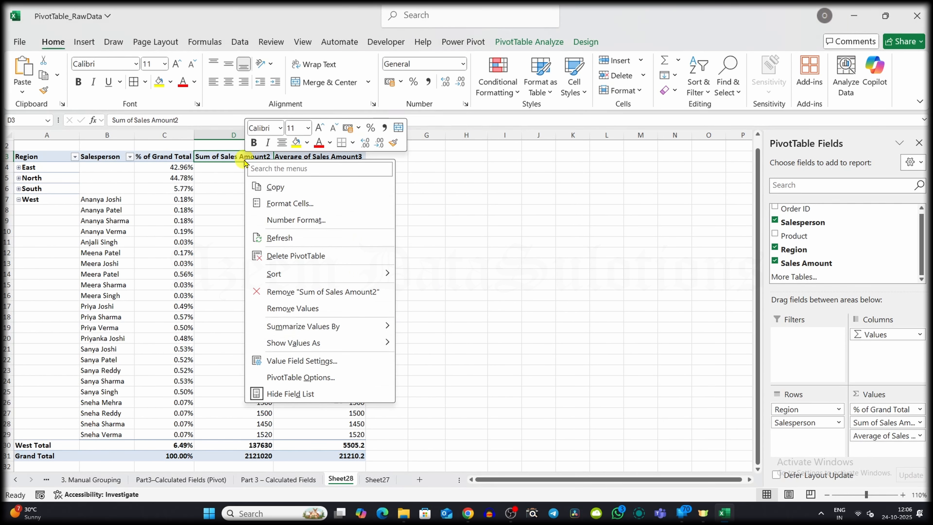
mouse_move(303, 349)
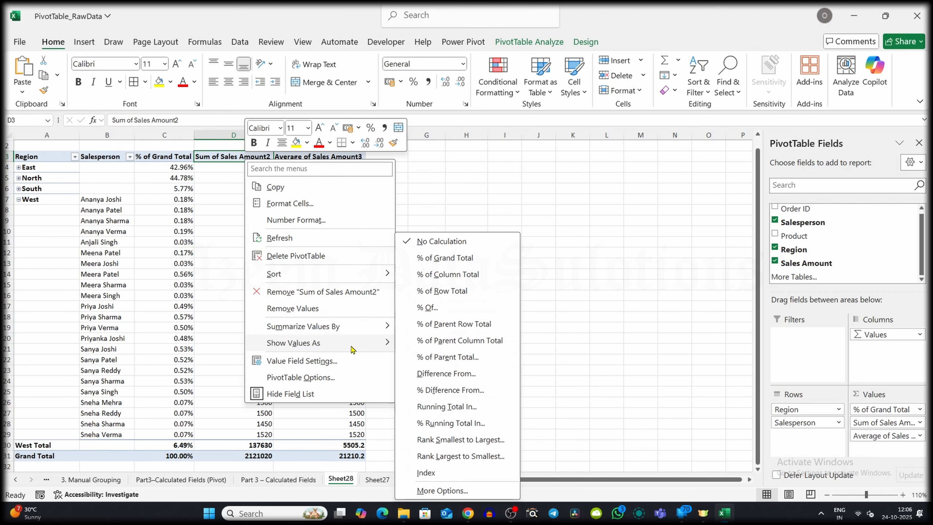
click(444, 393)
click(562, 269)
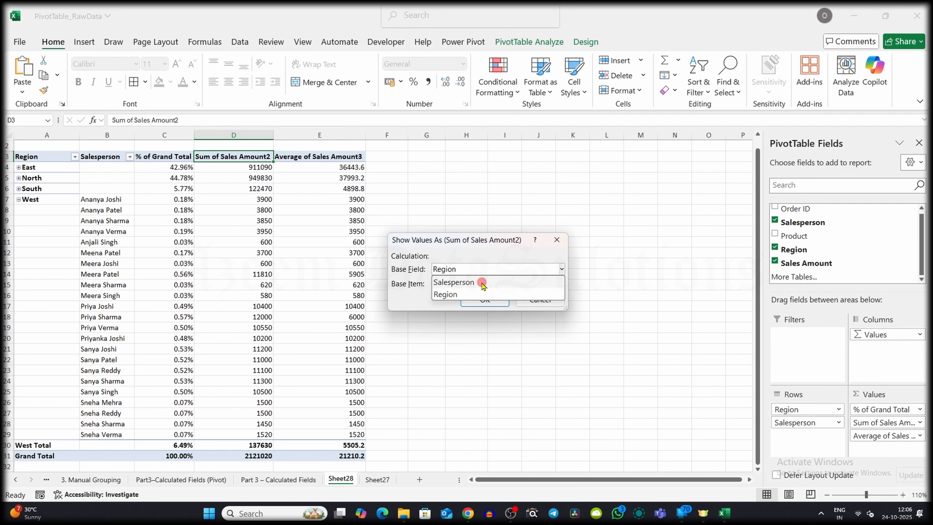
click(478, 279)
click(492, 300)
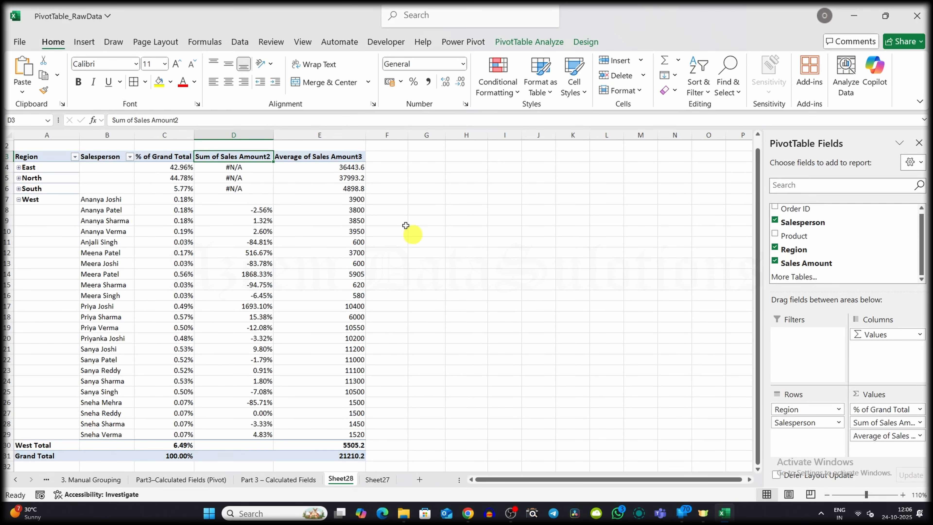
- Rename the Sum of Sales Amount2 value field as % Difference
double_click(247, 157)
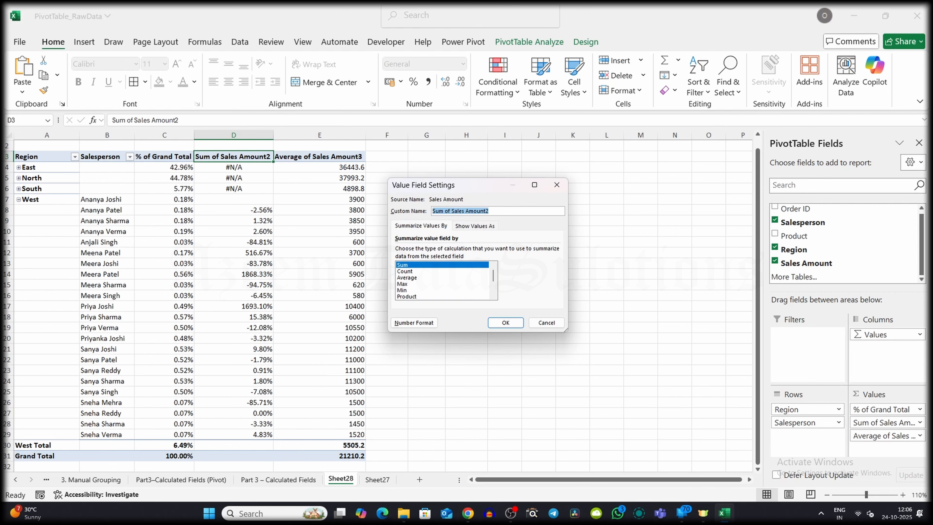
text(% Difference)
click(513, 325)
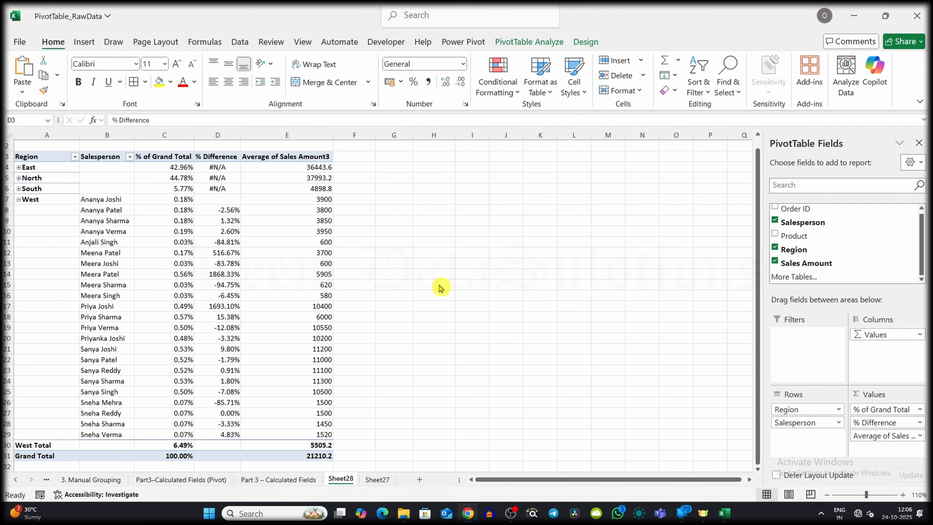
- Change the Average of Sales Amount3 value field to summarize by Sum
double_click(298, 158)
click(403, 265)
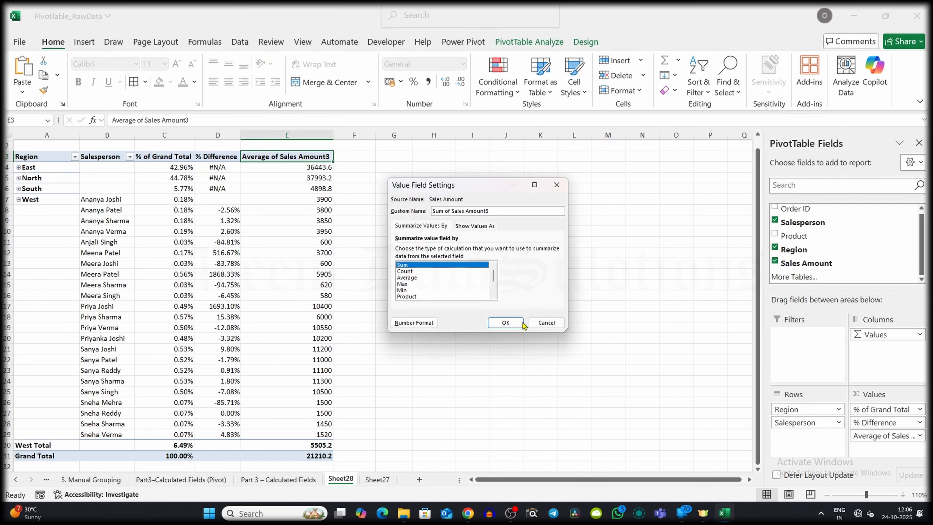
click(505, 323)
- Show Sum of Sales Amount3 as Running Total In with Salesperson as base field, and rename the value field Running Total
right_click(292, 157)
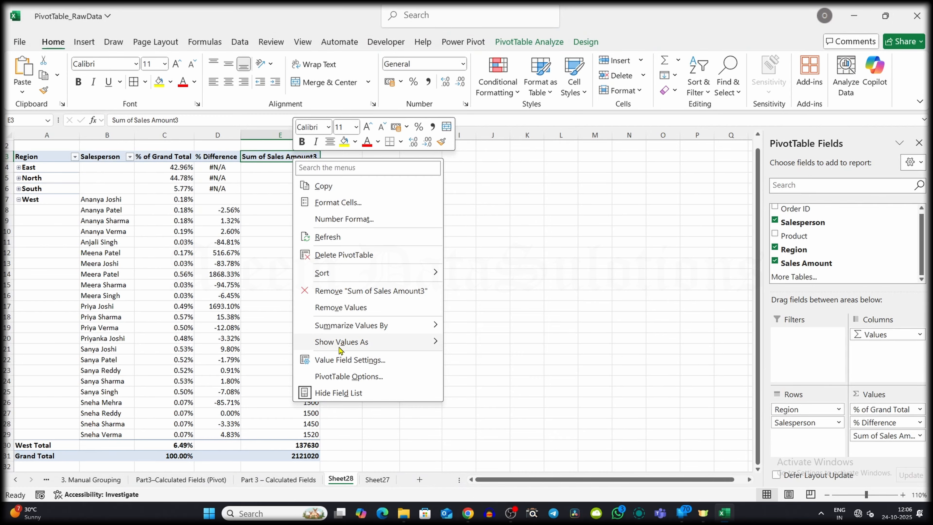
mouse_move(341, 345)
click(504, 407)
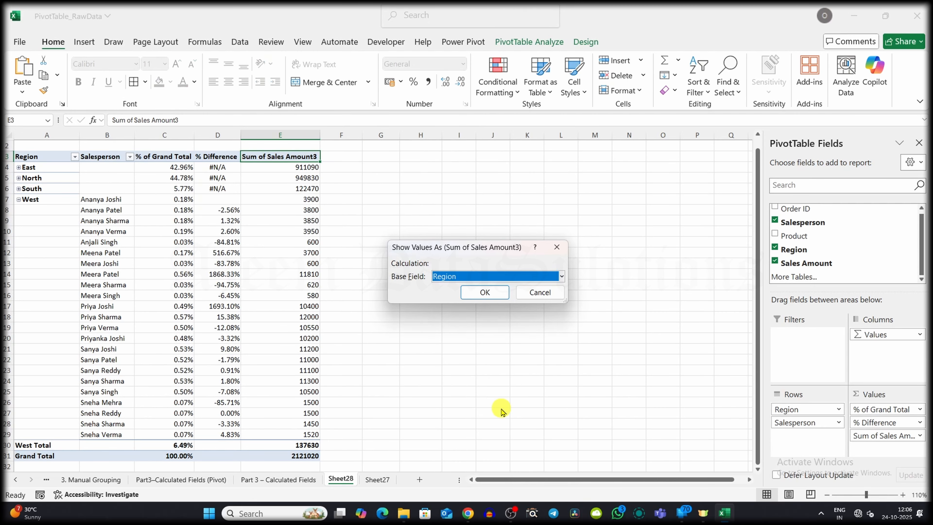
click(562, 276)
click(455, 300)
click(485, 292)
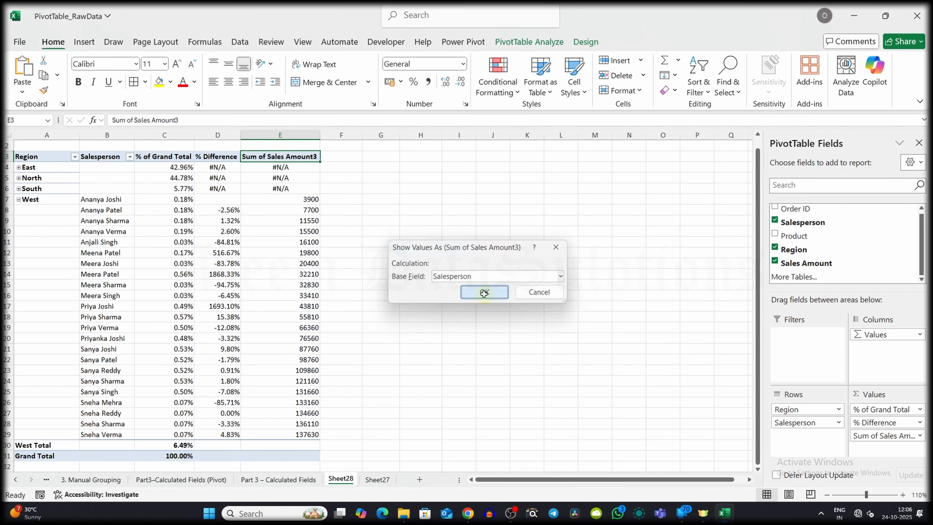
double_click(312, 158)
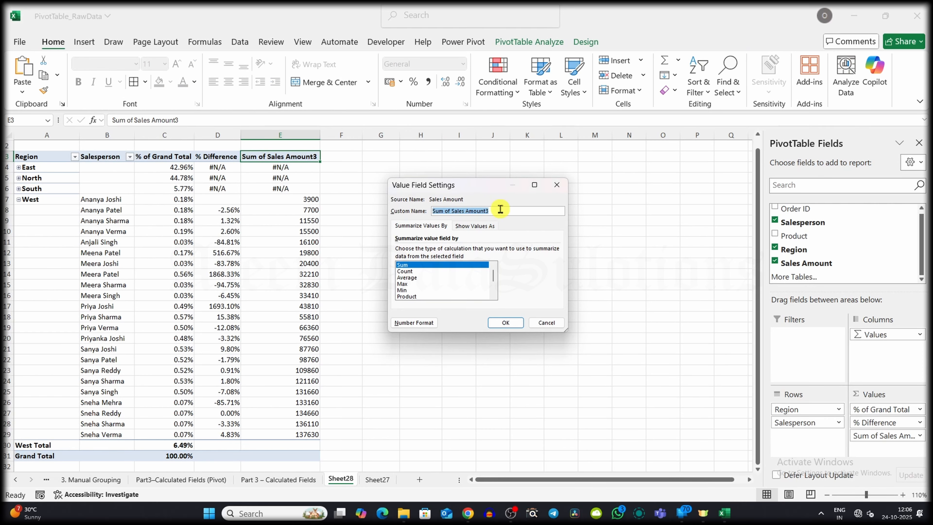
click(506, 323)
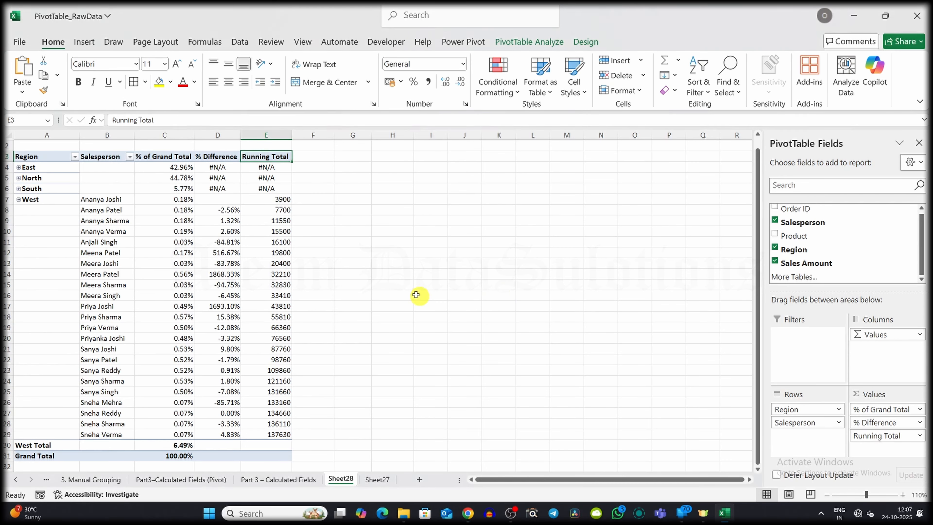
- Expand the South, North and East regions in the PivotTable to show their salesperson rows
click(19, 189)
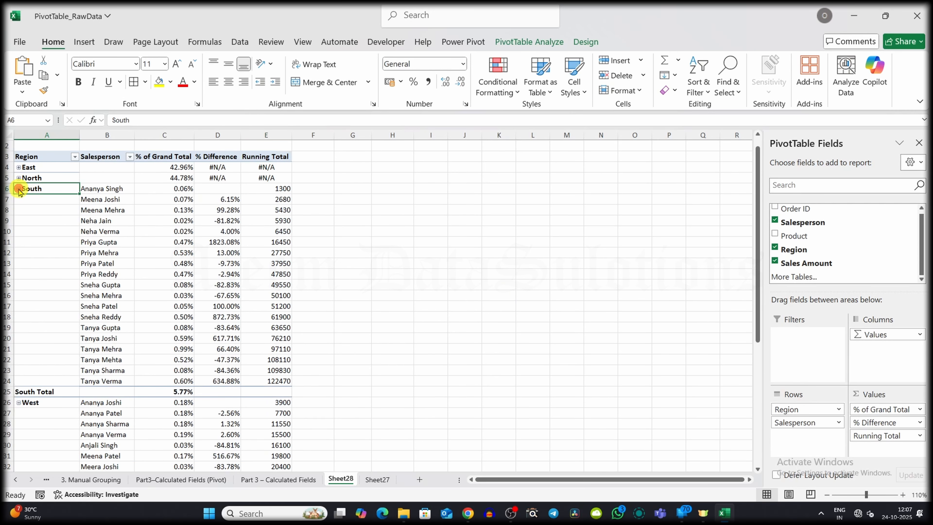
click(18, 178)
click(19, 168)
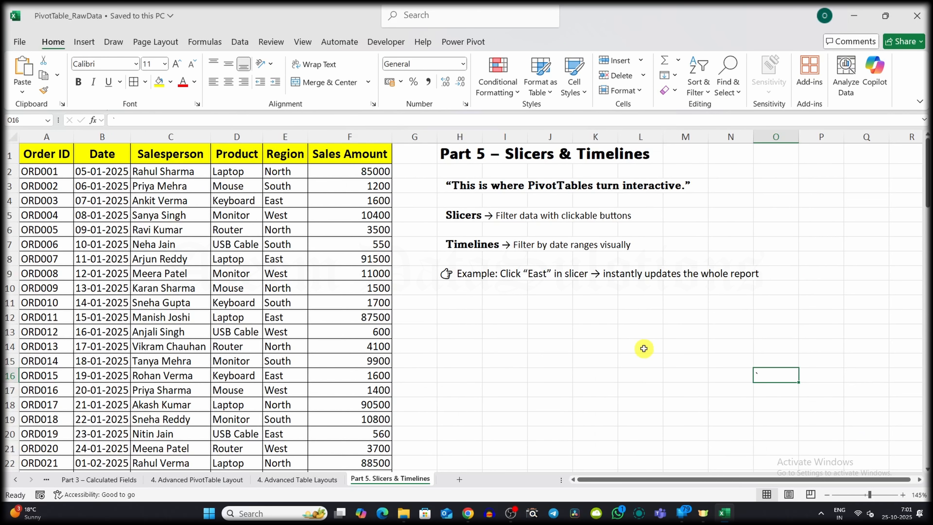
- Create a PivotTable on a new worksheet from the whole order table on the Part 5. Slicers & Timelines sheet
key(ctrl+Home)
key(ctrl+shift+End)
scroll(682, 405, up, 20)
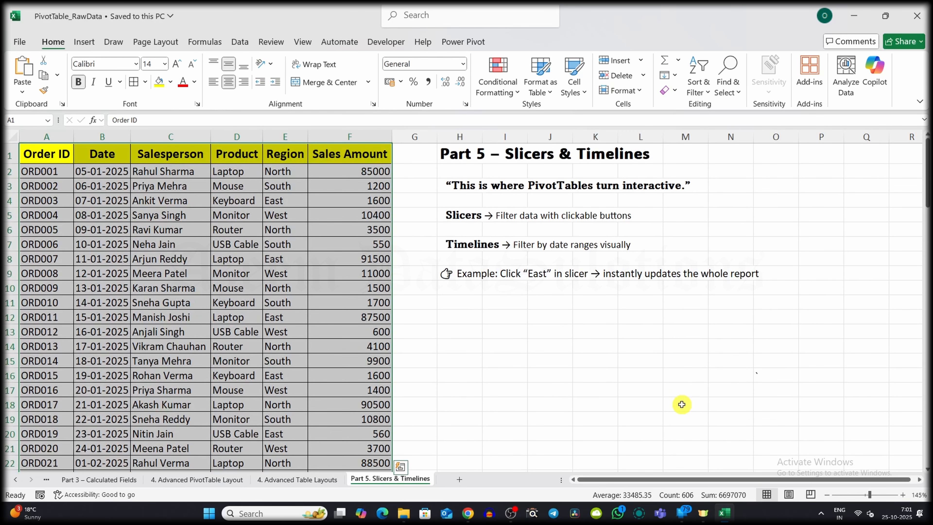
click(86, 46)
click(23, 76)
click(496, 345)
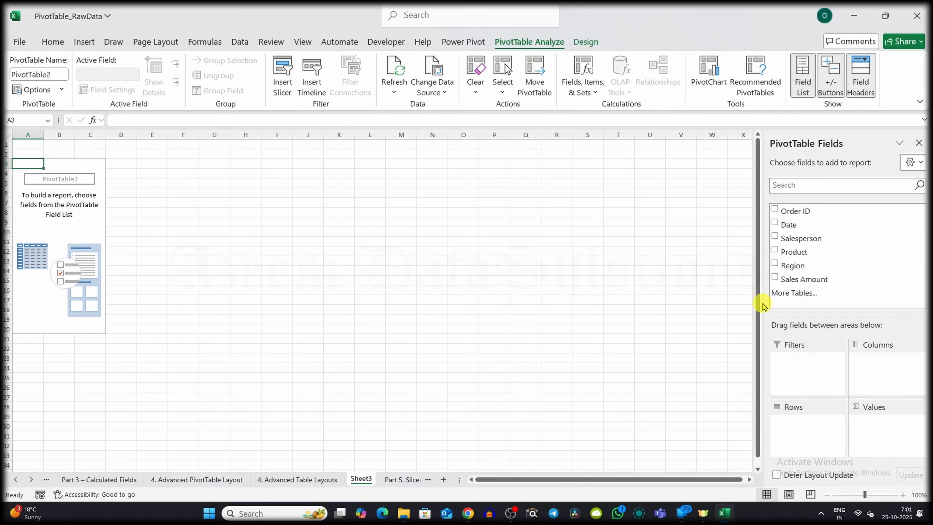
- Lay out the PivotTable with Sales Amount in Values, Region in Filters, Product in Columns and Salesperson in Rows
drag(801, 279, 874, 422)
click(775, 264)
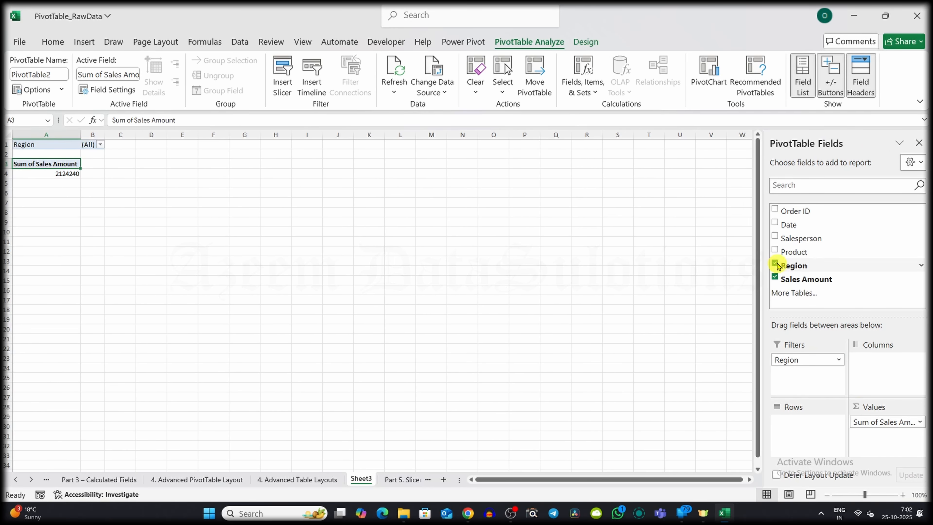
drag(793, 252, 814, 426)
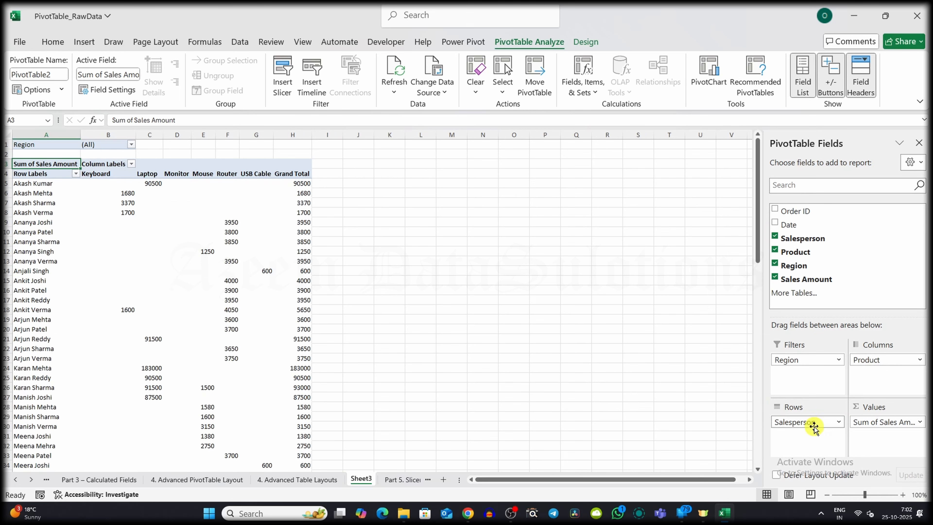
drag(758, 227, 623, 230)
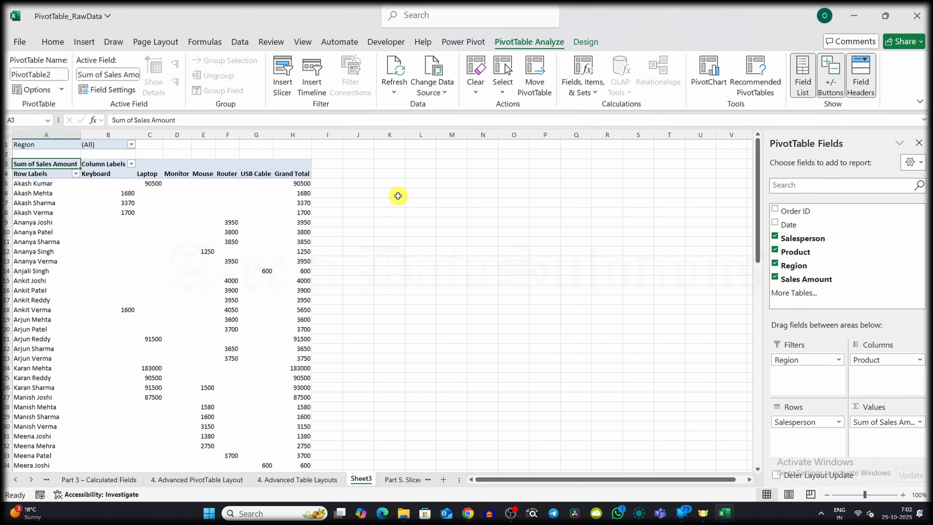
- Insert slicers for Product and Region and place them side by side beside the PivotTable
click(282, 76)
click(430, 234)
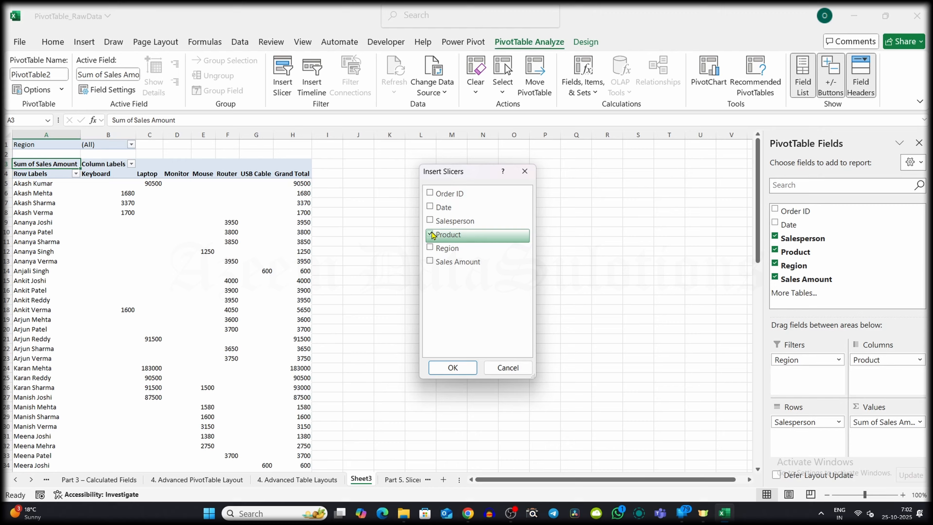
click(430, 248)
click(452, 368)
drag(386, 258, 488, 163)
drag(368, 240, 396, 166)
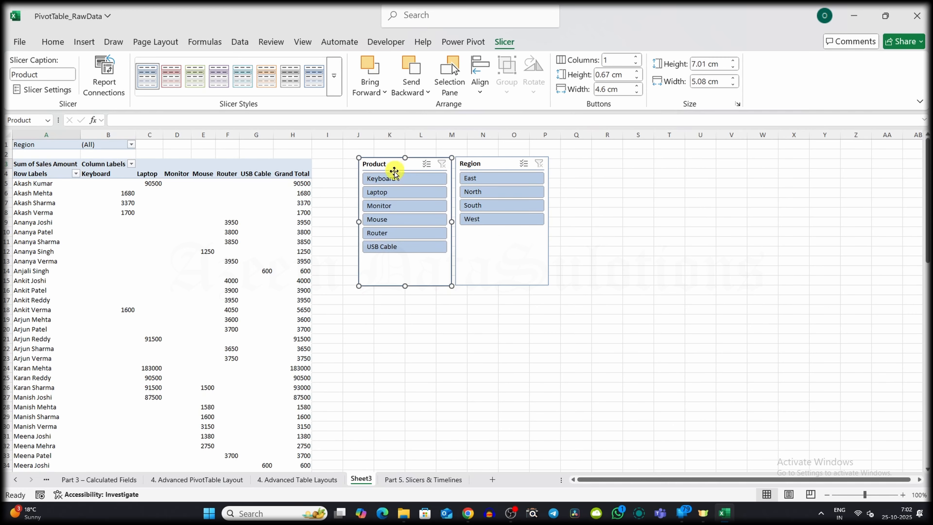
- Filter the PivotTable by each product in turn with the Product slicer, from Keyboard to USB Cable, and clear the filter
click(396, 183)
click(396, 192)
click(397, 206)
click(397, 219)
click(397, 232)
click(397, 246)
click(442, 163)
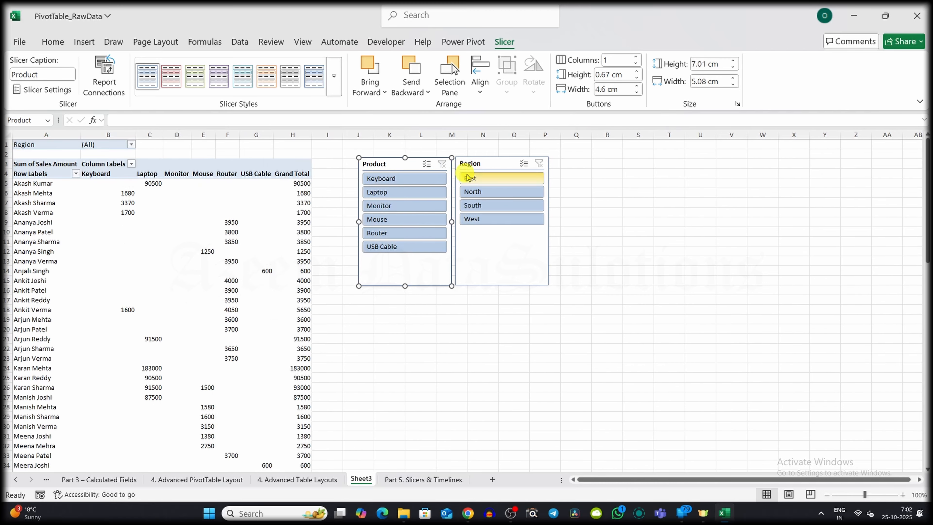
- Filter the PivotTable to the North region with the Region slicer and clear the filter
click(486, 191)
click(545, 164)
click(419, 329)
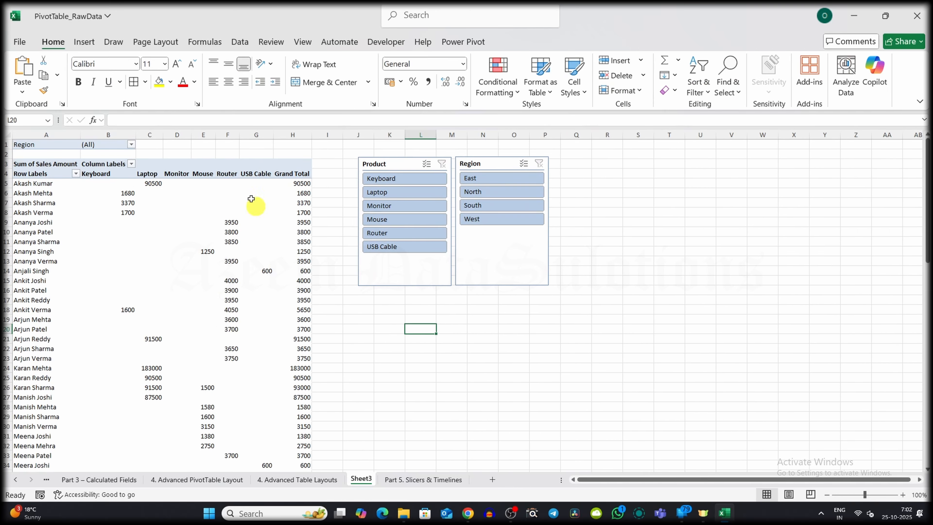
- Insert a Date timeline for the PivotTable, place it under the slicers and widen it to about 14.55 cm
click(78, 167)
click(529, 42)
click(305, 74)
click(434, 231)
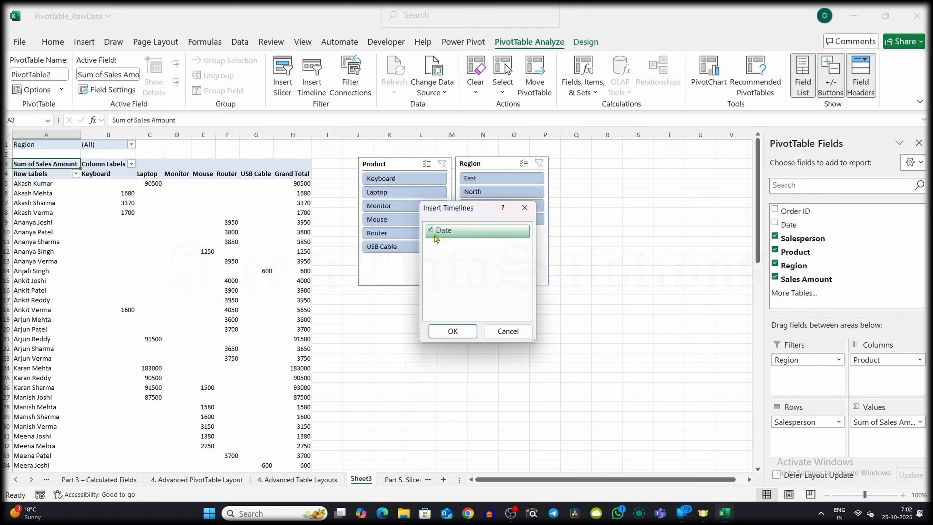
click(453, 331)
drag(463, 346, 454, 304)
drag(525, 331, 624, 333)
- Filter by Dec, Jan and Feb 2025 in turn on the Date timeline, extend the range past February, and clear the date filter
click(609, 349)
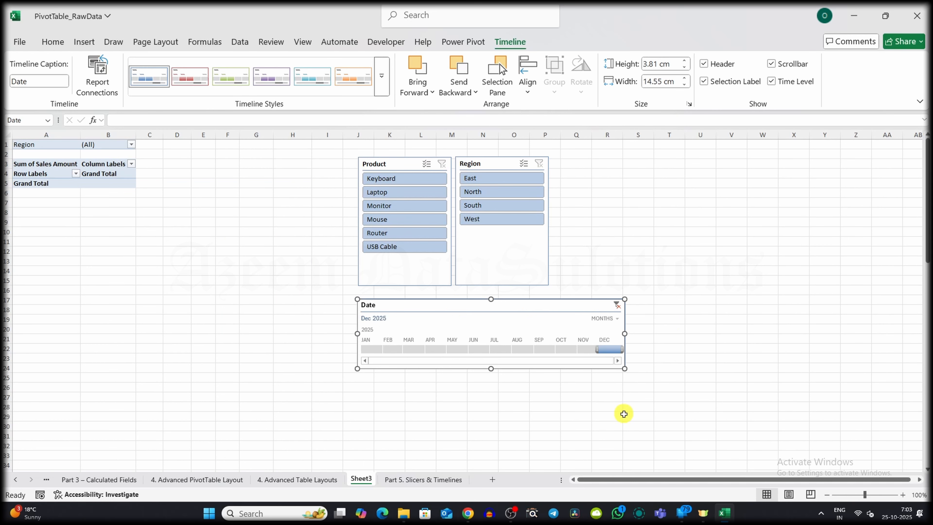
click(371, 349)
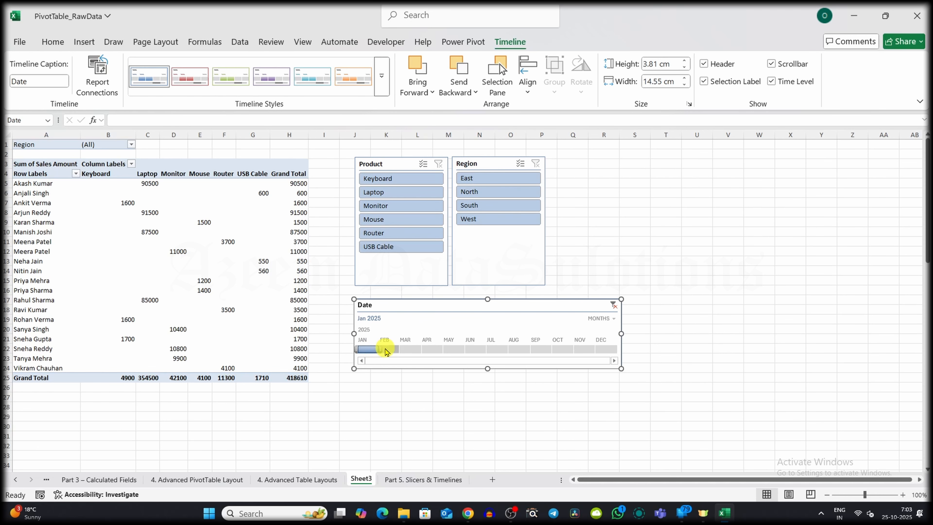
click(388, 349)
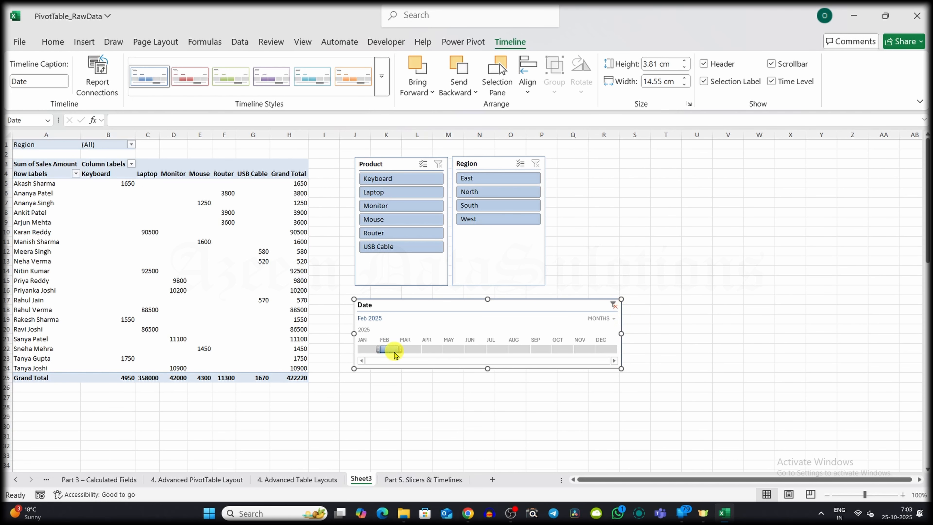
drag(395, 353, 443, 351)
click(614, 304)
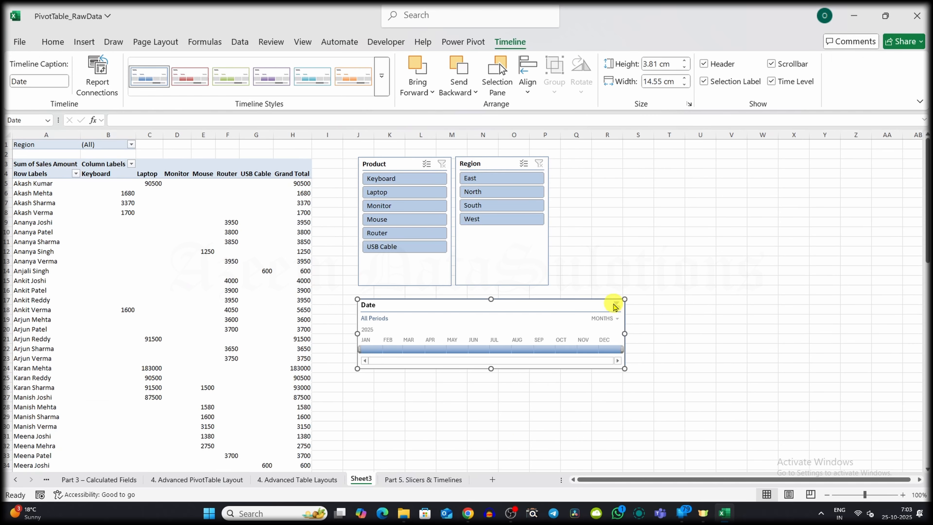
click(506, 428)
- Filter the PivotTable to East with the Region slicer and Jan 2025 with the Date timeline, and clear the timeline filter
click(489, 167)
click(645, 188)
click(482, 180)
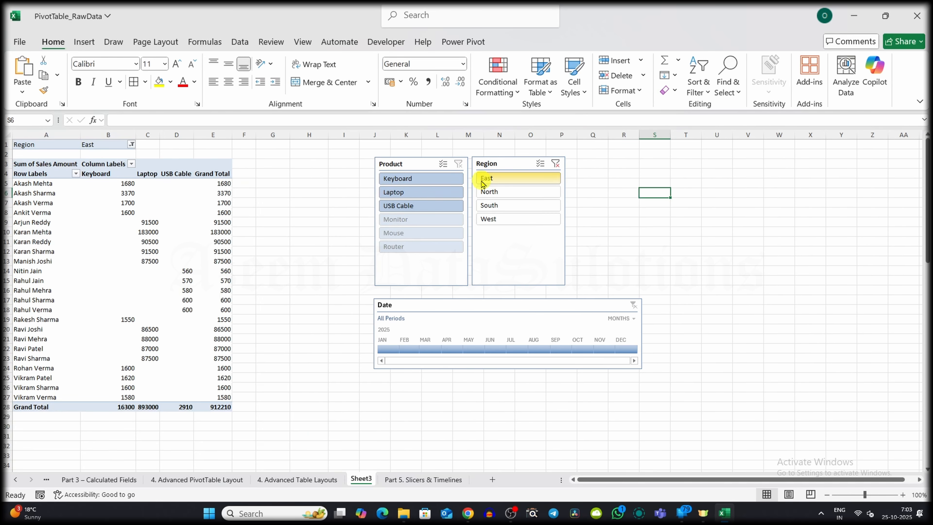
click(388, 350)
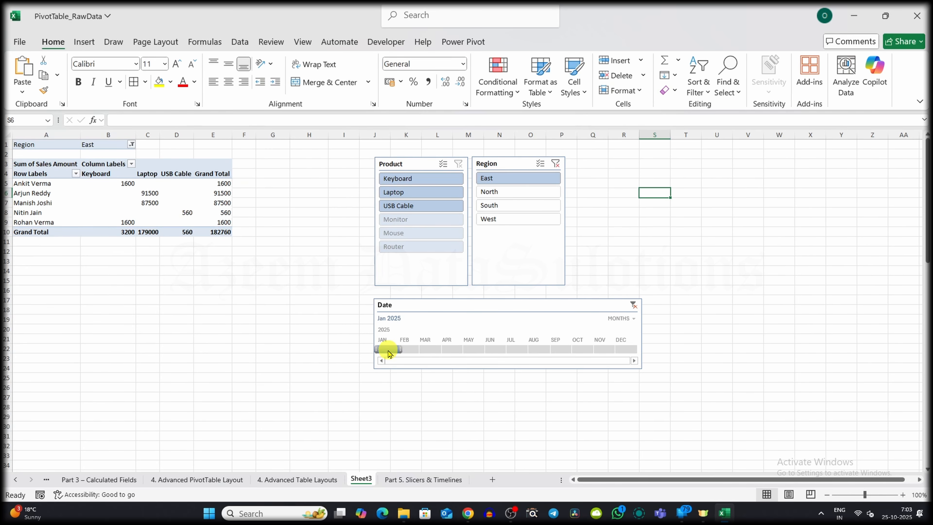
click(633, 305)
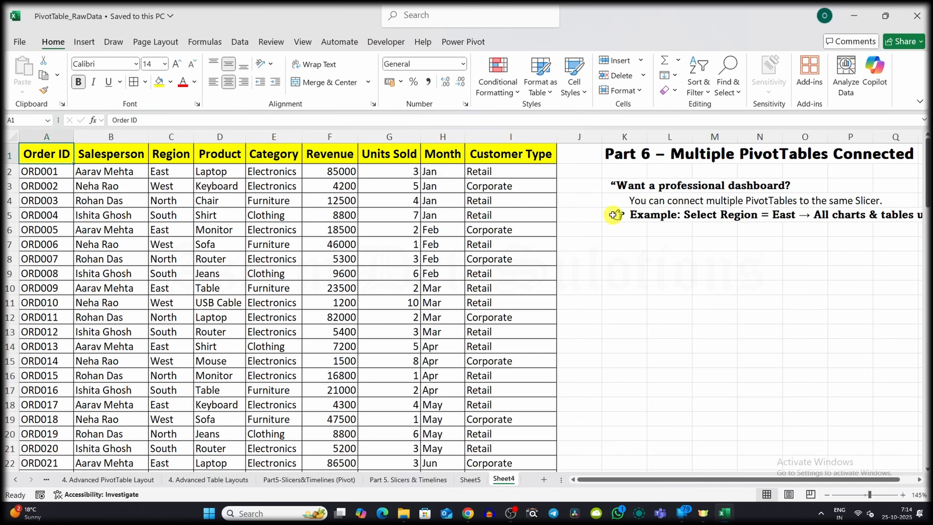
- Create a PivotTable from the whole order table on Sheet4
key(ctrl+shift+End)
key(ctrl+BackSpace)
click(84, 42)
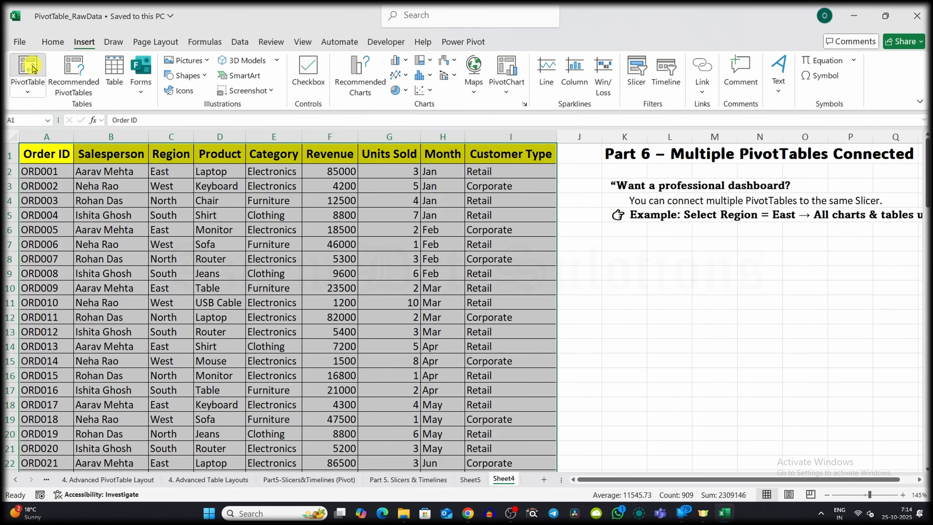
click(30, 66)
click(493, 347)
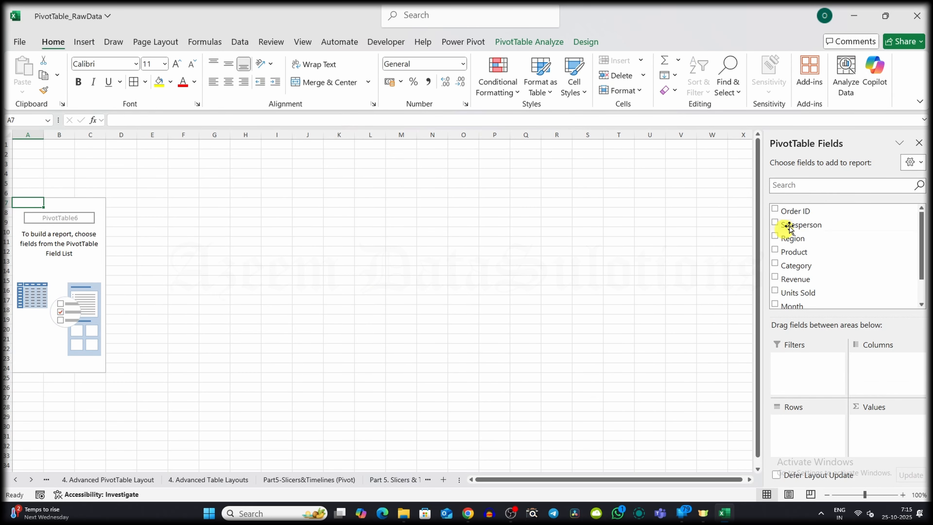
- Fill the empty PivotTable with the recommended Sum of Revenue by Region layout
click(529, 42)
click(756, 75)
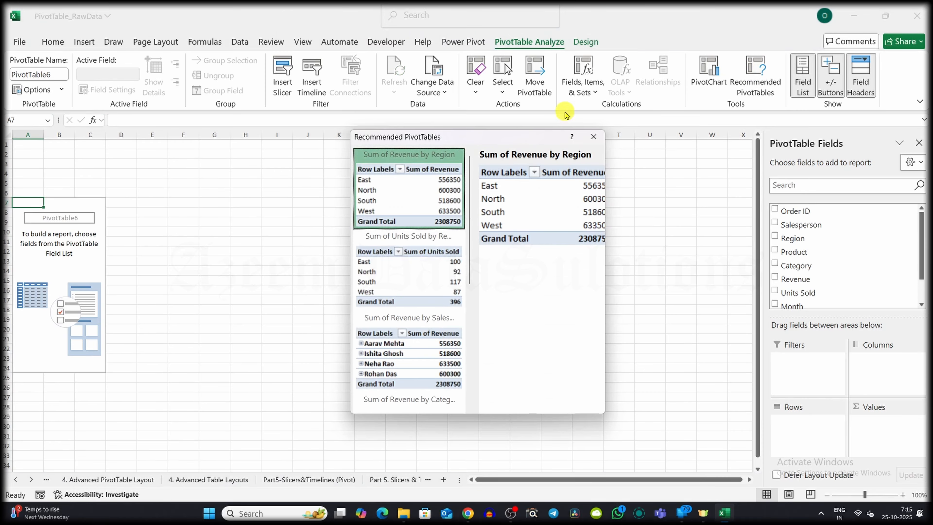
drag(474, 228, 448, 166)
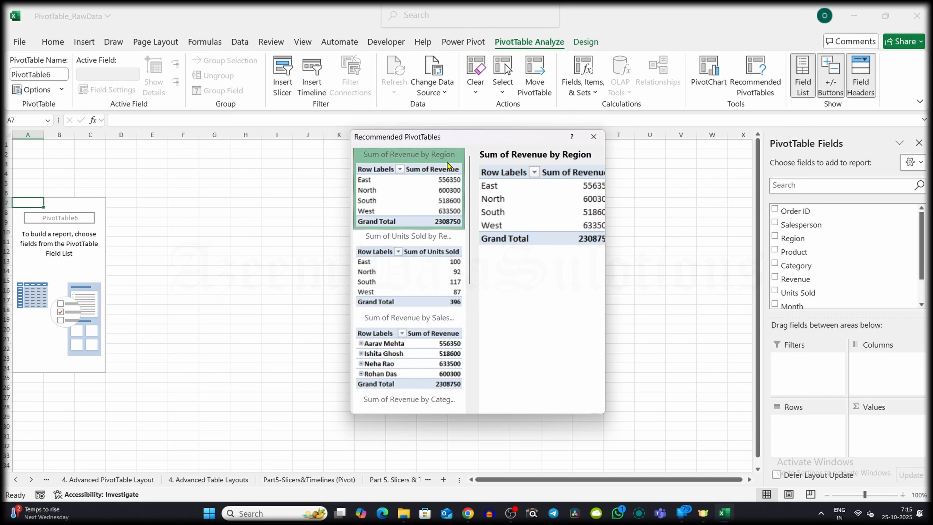
double_click(418, 170)
- Copy the region PivotTable to cell E7 and switch the copy to the recommended Sum of Revenue by Salesperson layout
key(ctrl+a)
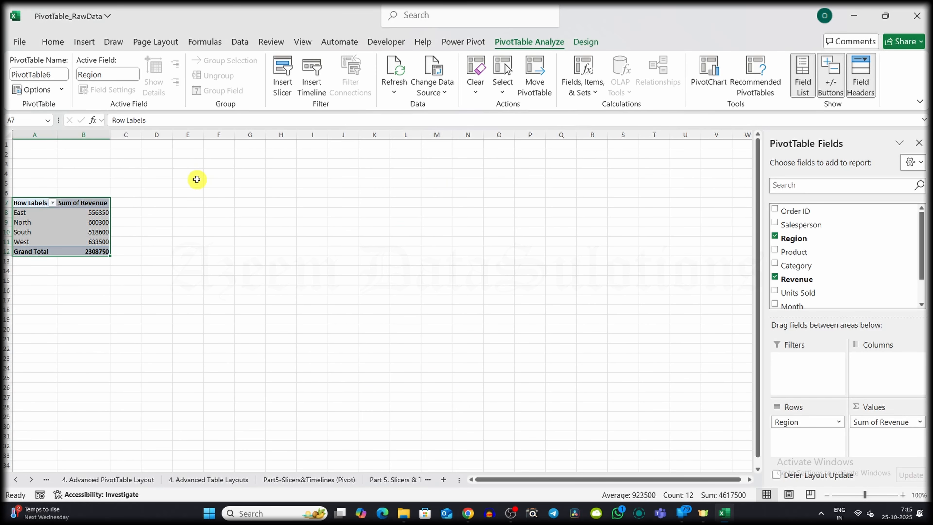
key(ctrl+c)
click(202, 204)
key(ctrl+v)
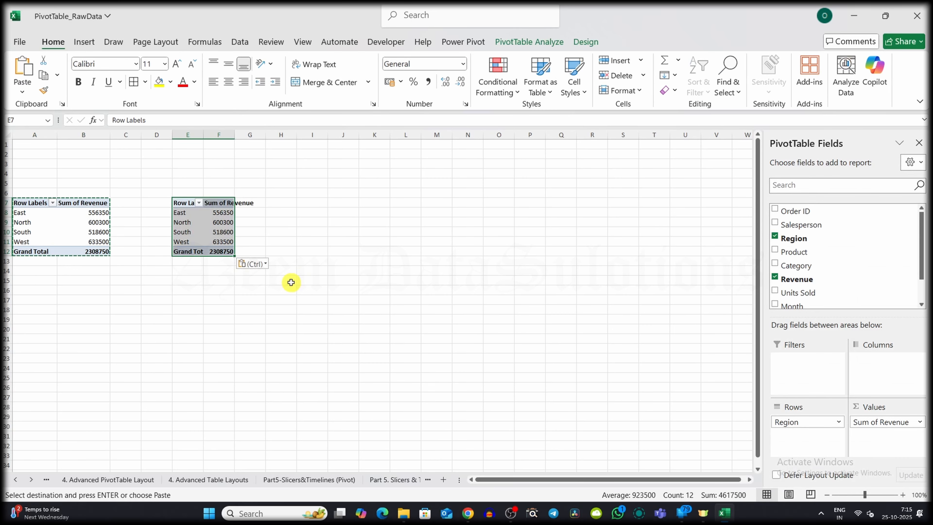
click(529, 42)
click(755, 78)
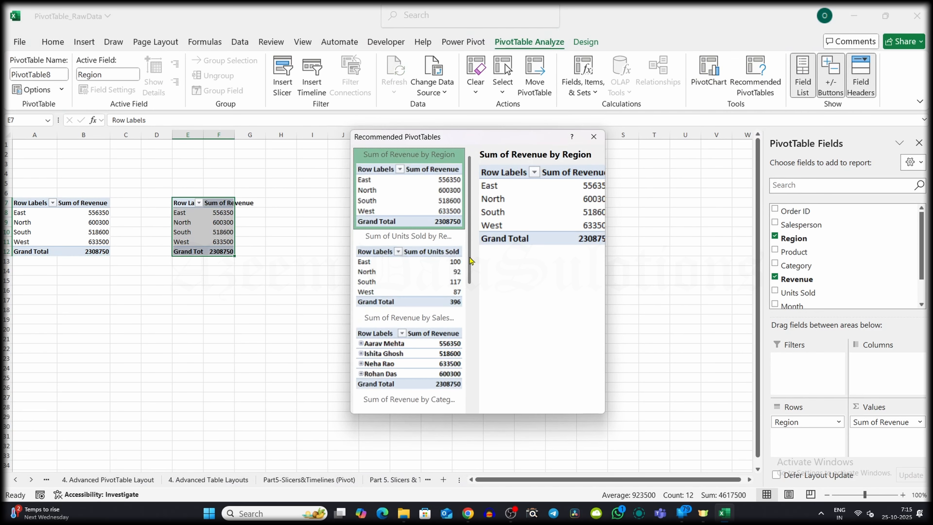
drag(471, 261, 471, 294)
double_click(423, 262)
- Place another PivotTable copy at cell I7 and give it the recommended Sum of Revenue by Category layout
drag(333, 208, 353, 219)
key(ctrl+v)
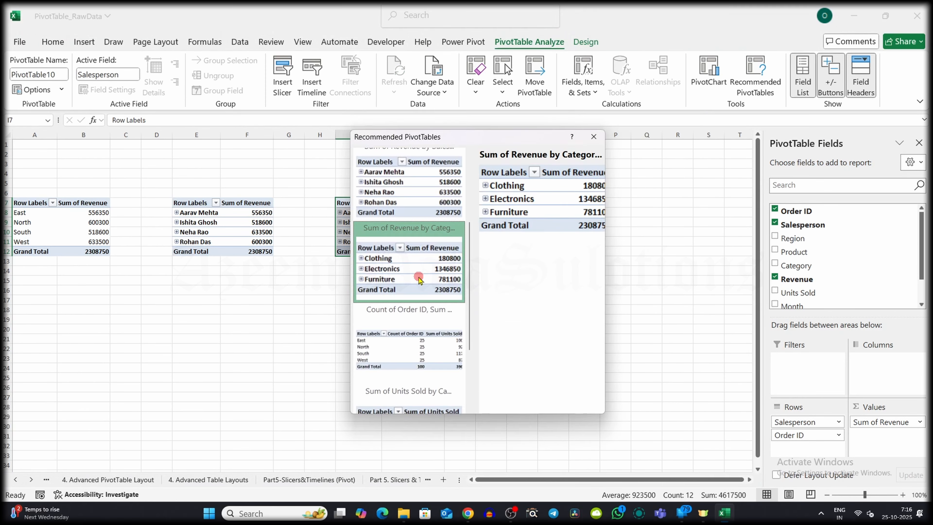
double_click(419, 272)
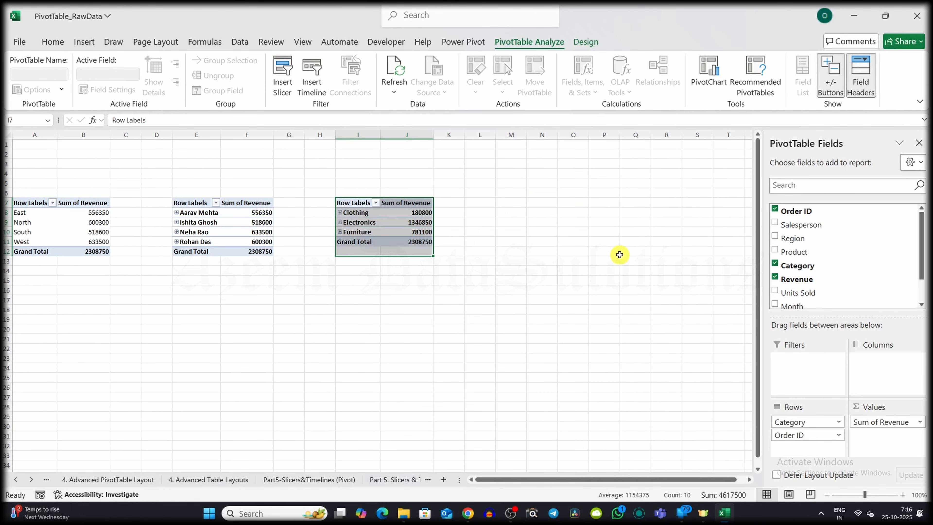
click(529, 285)
- Insert a 3-D Clustered Column PivotChart for the region PivotTable and place it below that table
click(72, 205)
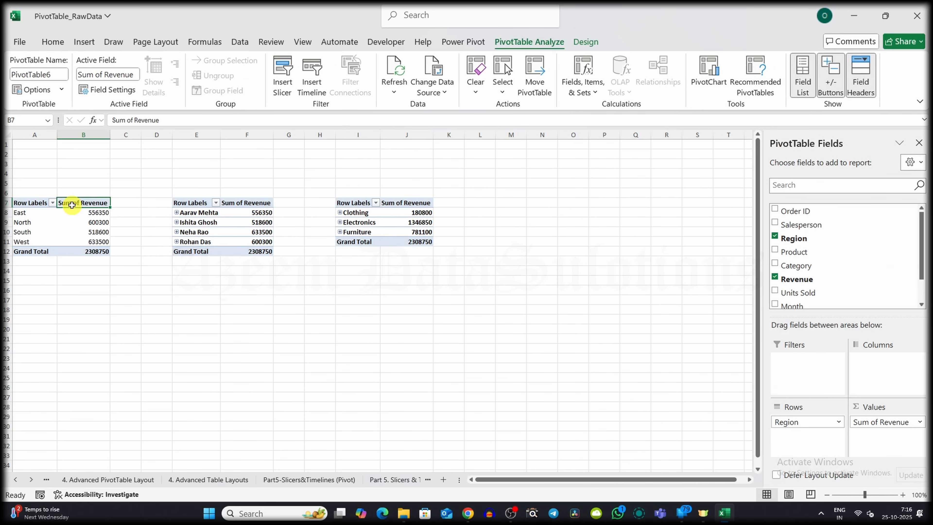
click(711, 70)
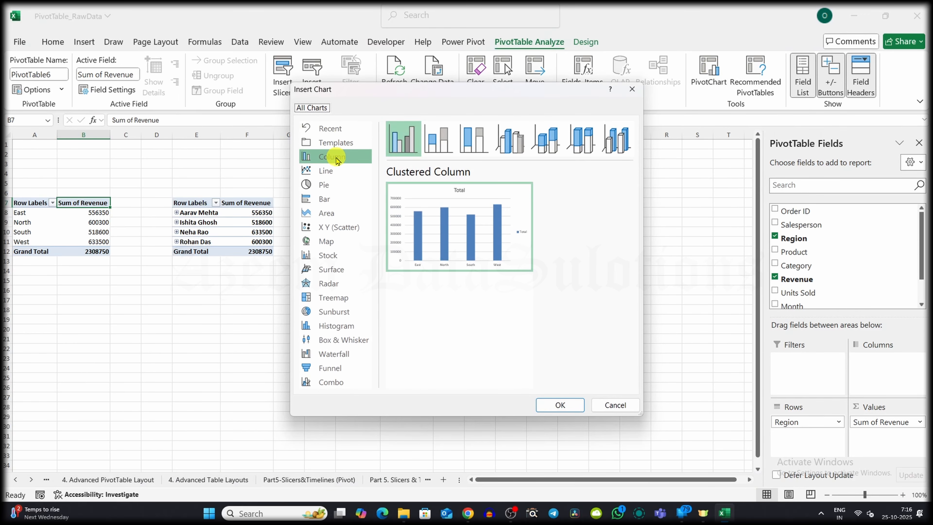
click(512, 142)
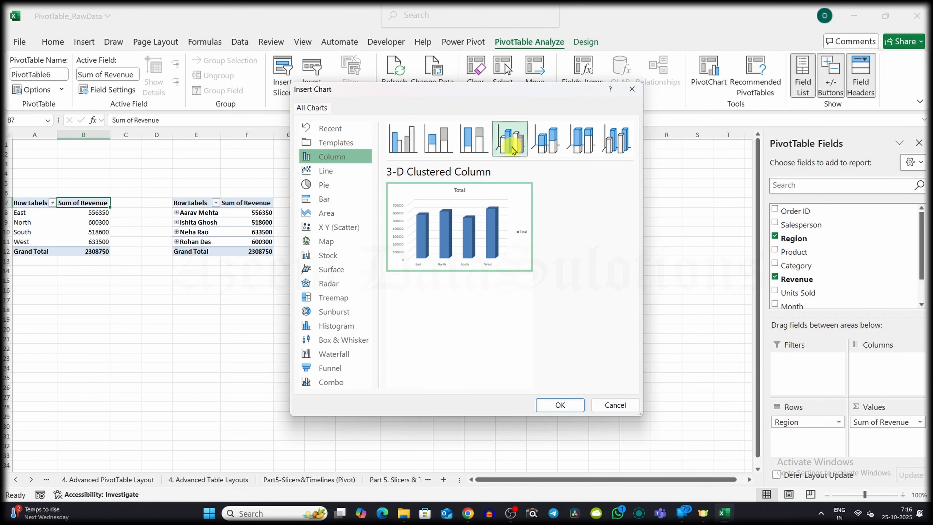
click(572, 411)
drag(381, 256, 111, 286)
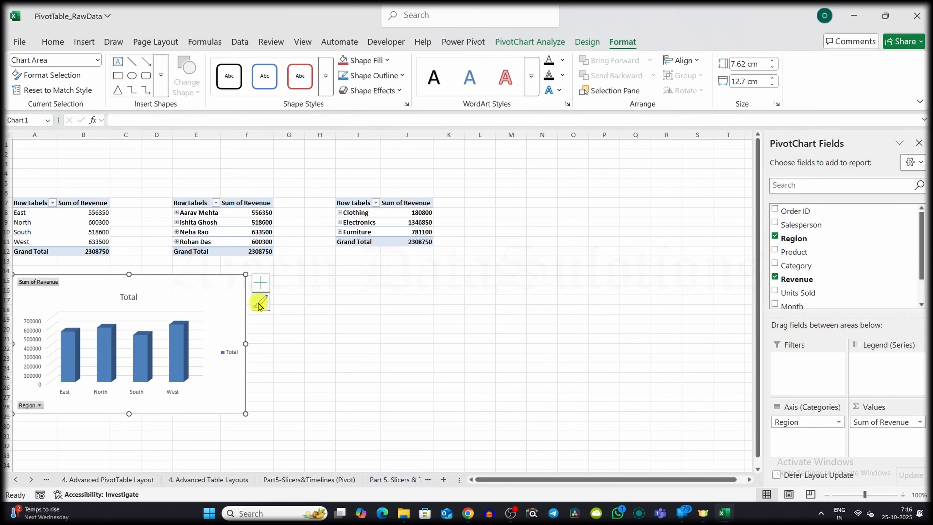
- Insert a 3-D pie PivotChart for the salesperson PivotTable and place it beside the column chart
click(197, 204)
click(529, 42)
click(708, 72)
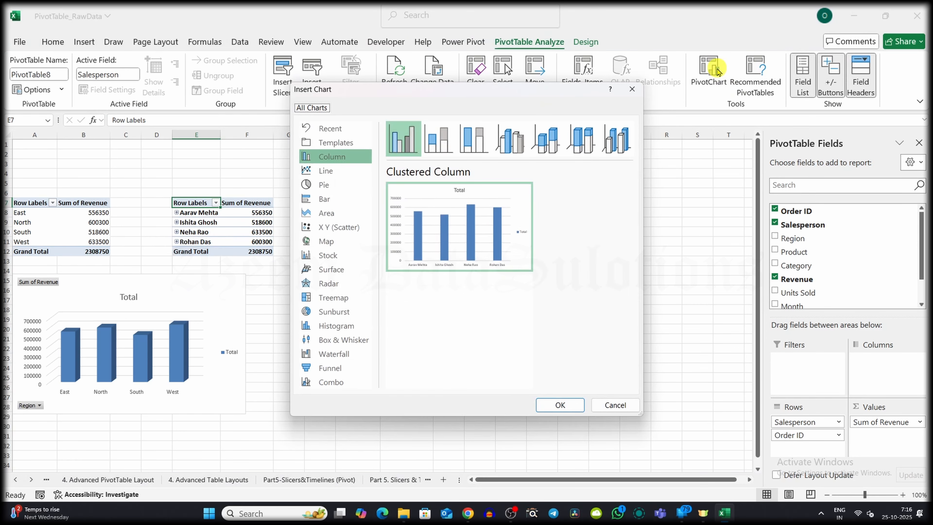
click(327, 172)
click(324, 187)
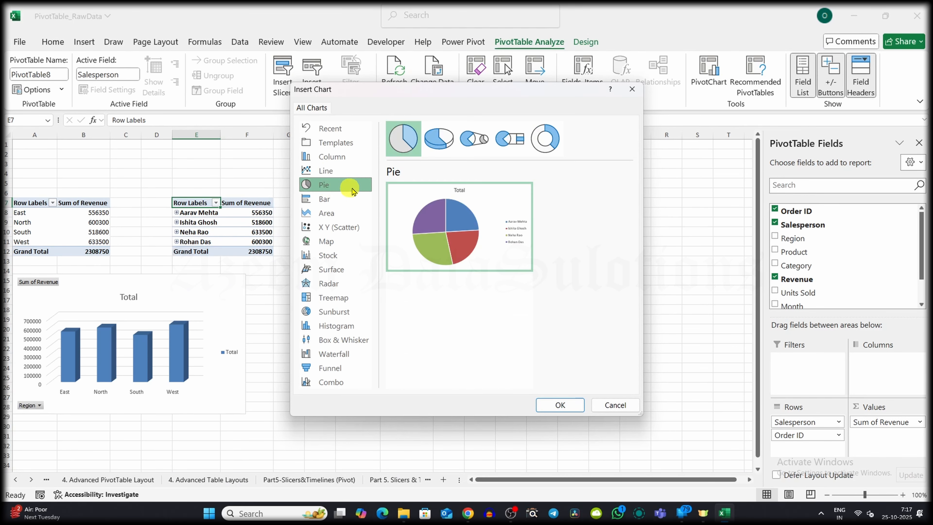
click(439, 138)
click(562, 405)
drag(426, 244, 417, 283)
- Insert a 3-D clustered bar PivotChart for the category PivotTable and place it beside the pie chart
click(359, 202)
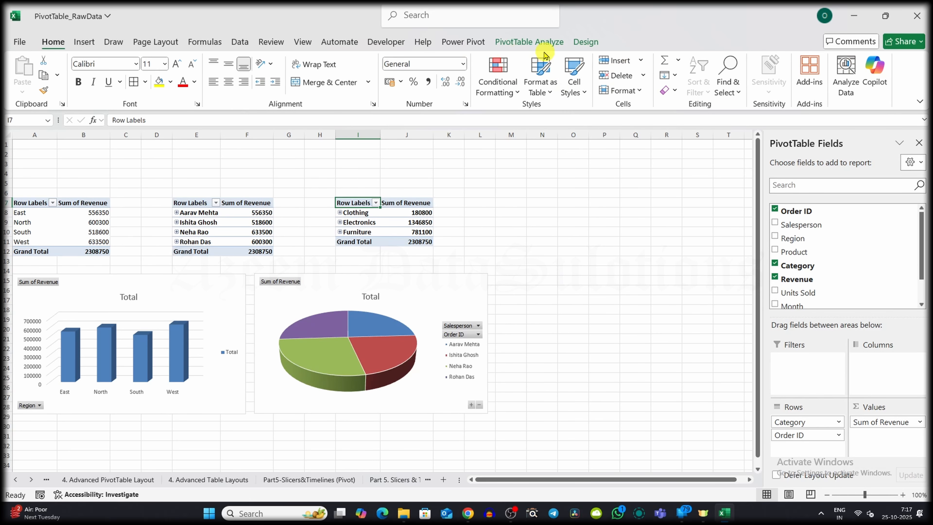
click(544, 43)
click(707, 69)
click(325, 199)
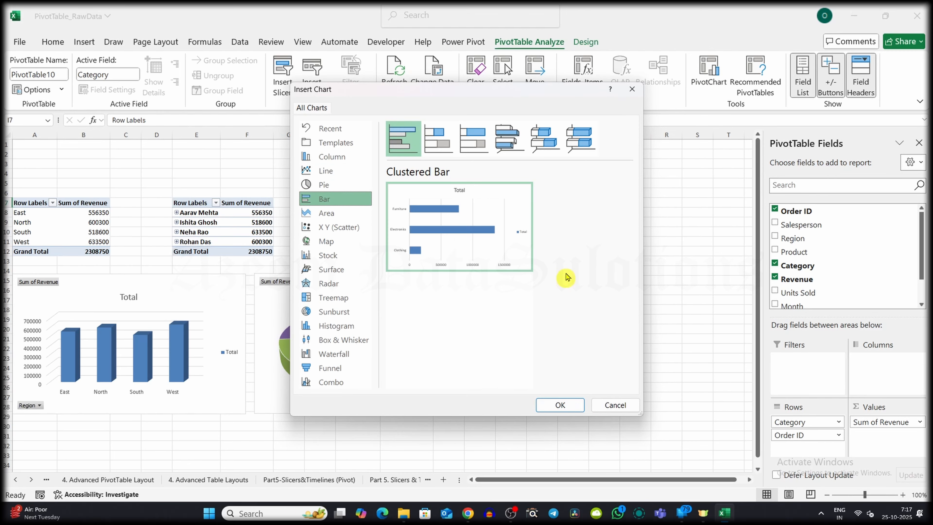
click(505, 145)
click(560, 405)
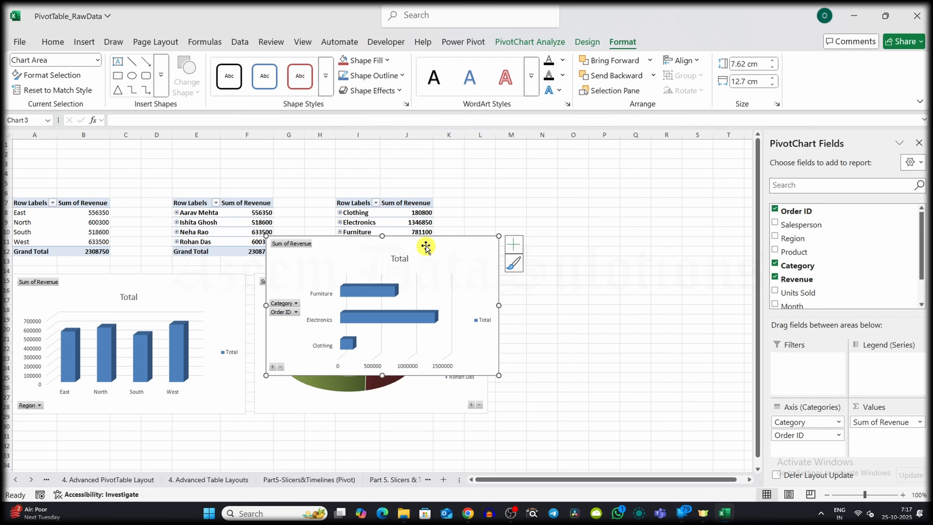
drag(423, 244, 673, 283)
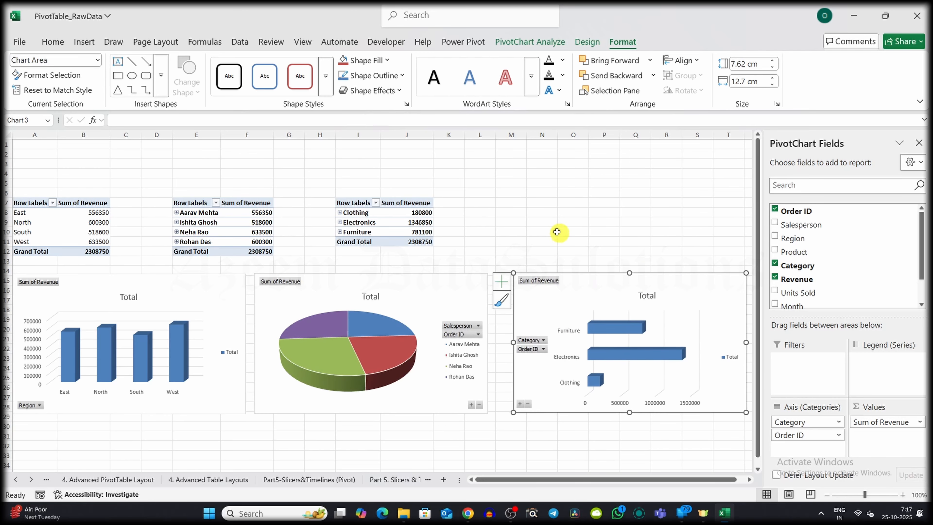
- Insert Region and Product slicers from the region PivotTable and place them side by side above the bar chart
click(35, 201)
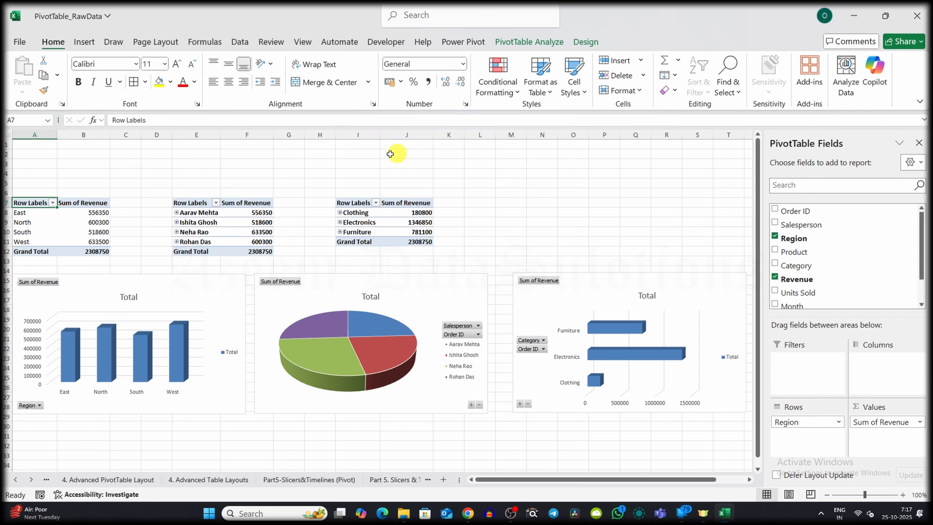
click(526, 42)
click(282, 76)
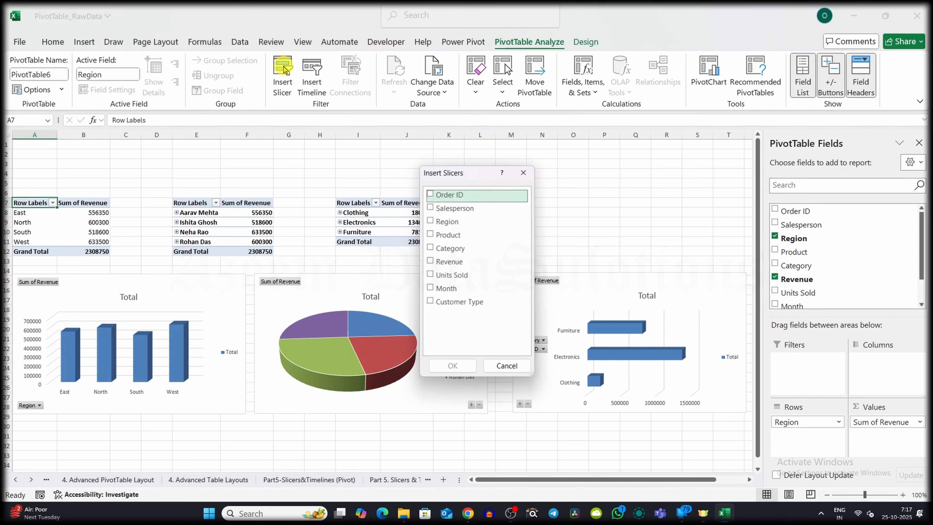
click(430, 222)
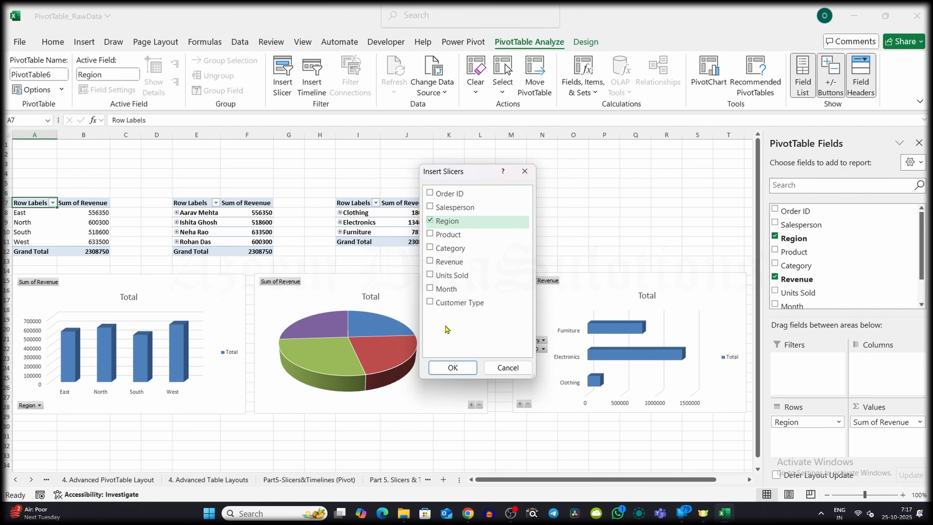
click(430, 236)
click(453, 367)
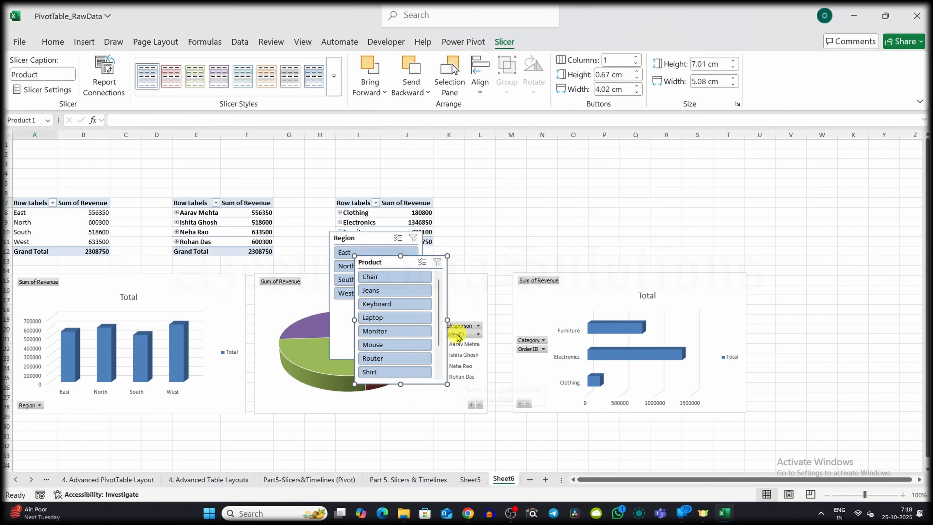
drag(396, 260, 632, 150)
drag(450, 231, 538, 146)
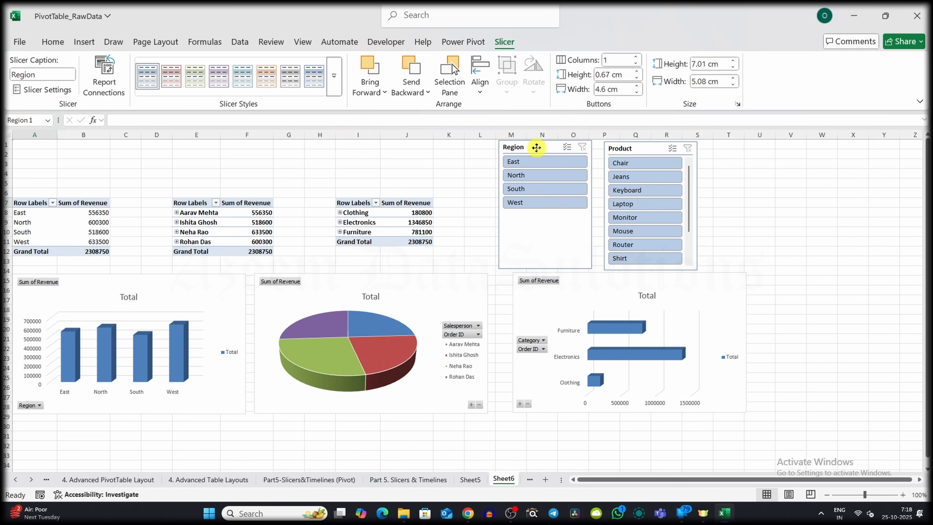
- Connect the Region and Product slicers to all three PivotTables on Sheet6
click(100, 68)
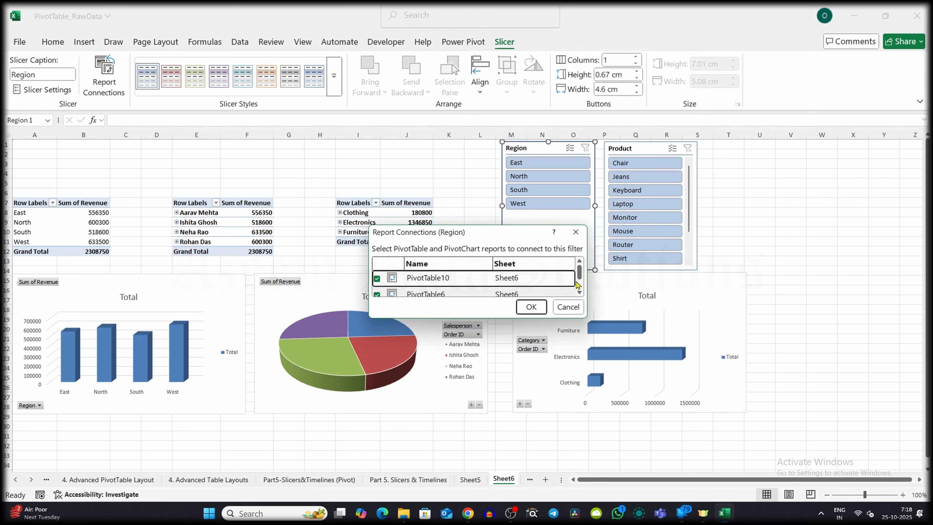
scroll(576, 285, down, 2)
click(531, 306)
click(641, 149)
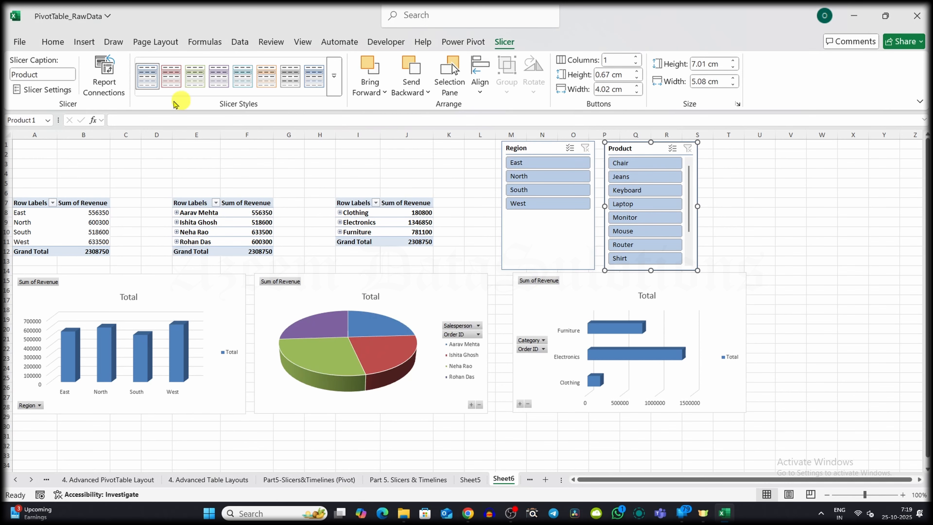
click(104, 77)
scroll(448, 297, down, 1)
click(531, 306)
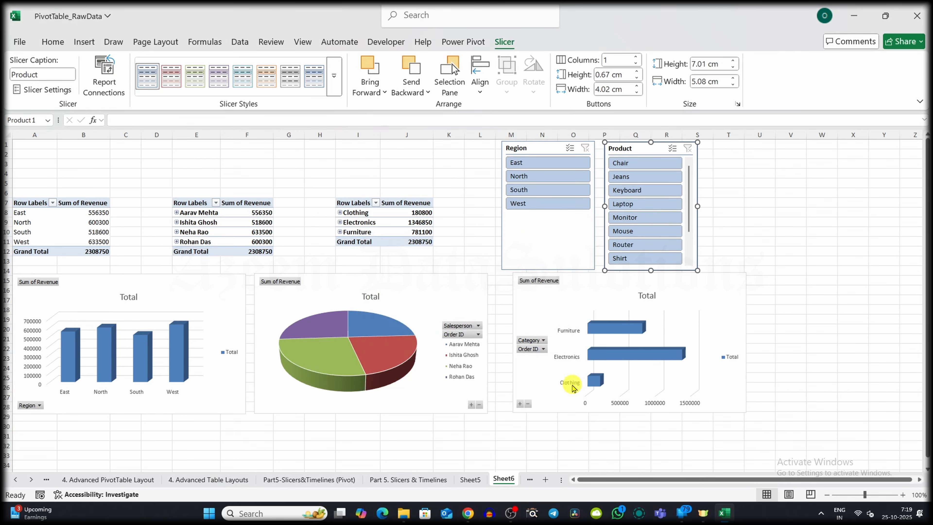
- Filter the connected PivotTables by East, North and West in turn with the Region slicer, and clear the filter
click(533, 165)
click(519, 166)
click(519, 176)
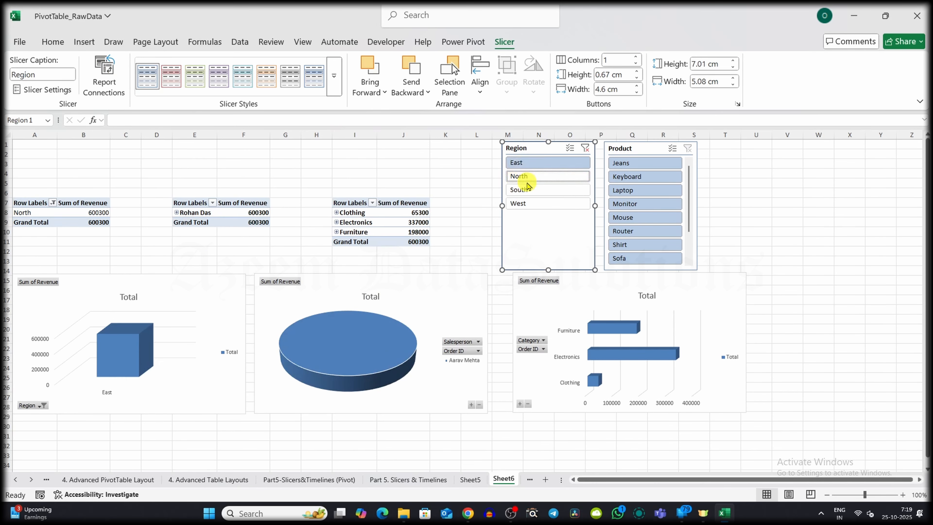
click(537, 203)
click(585, 147)
- Filter by each product from Jeans through Shirt in turn with the Product slicer, and clear the filter
click(632, 177)
click(635, 192)
click(634, 204)
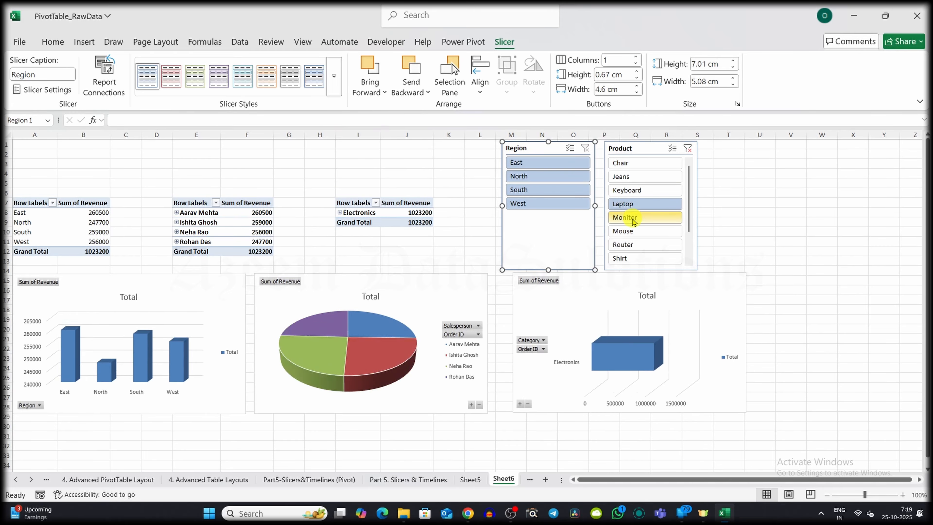
click(633, 219)
click(628, 231)
click(623, 246)
click(622, 258)
click(694, 145)
mouse_move(690, 200)
mouse_down()
mouse_move(693, 232)
mouse_move(691, 195)
mouse_up()
click(690, 149)
click(760, 183)
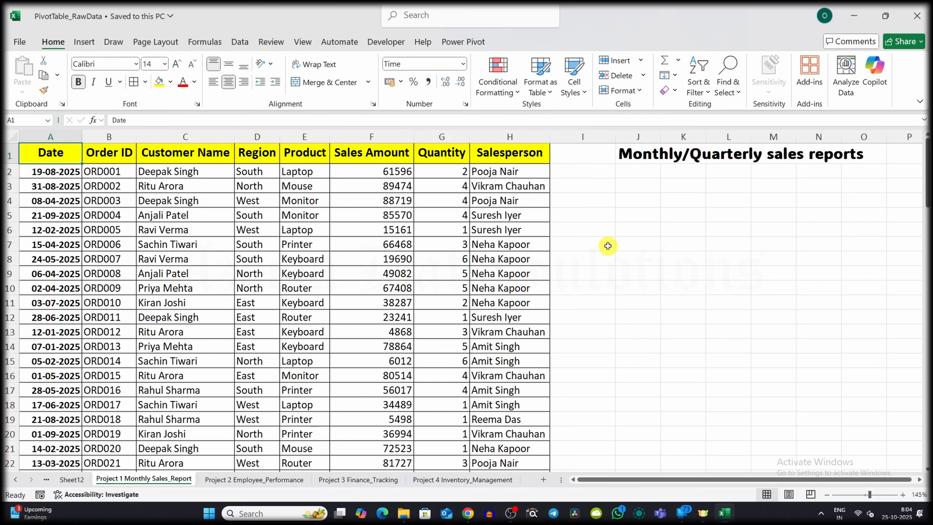
- Create a PivotTable on a new sheet from the whole Project 1 Monthly Sales_Report table
key(ctrl+a)
click(84, 42)
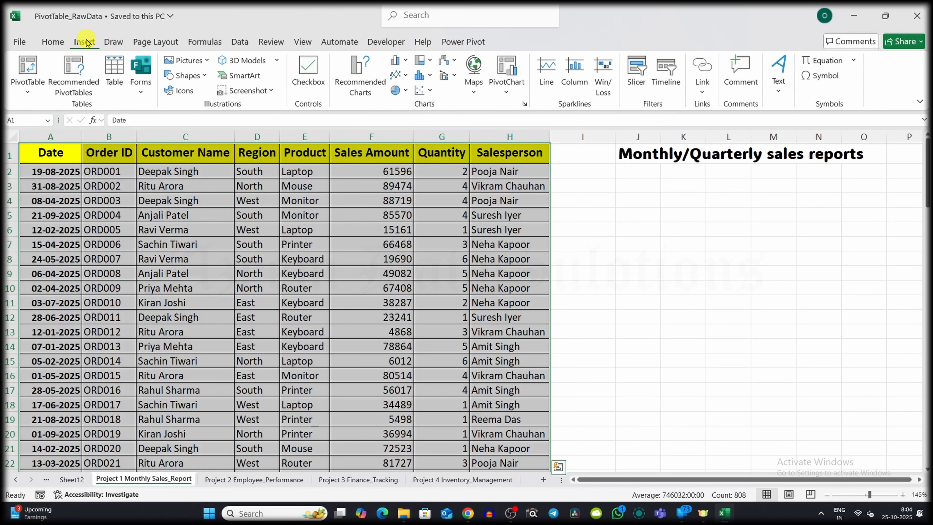
click(34, 61)
click(561, 381)
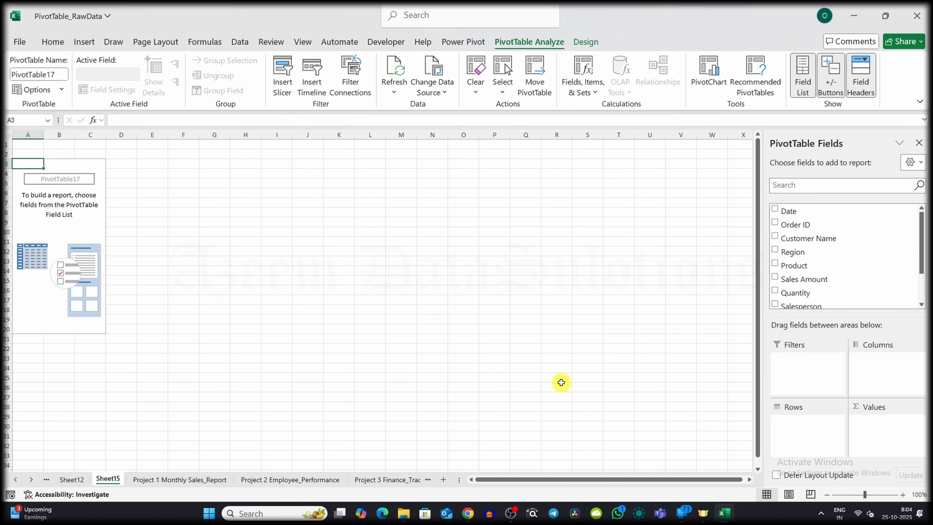
- Summarize Sales Amount as values, with Region and Customer Name in the rows and Product in the columns
drag(777, 280, 892, 423)
drag(783, 252, 818, 428)
drag(808, 230, 807, 435)
drag(794, 258, 884, 384)
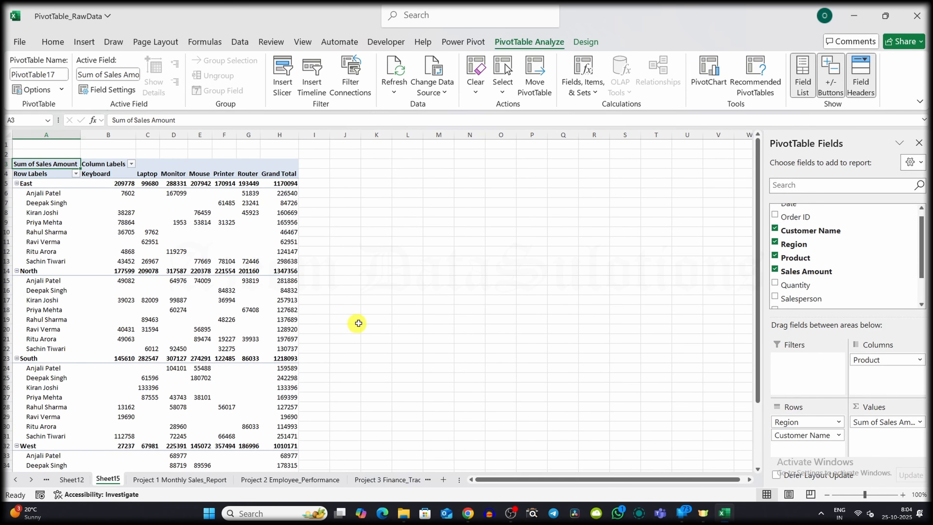
- Collapse the East region's customer rows, and collapse and re-expand the West region
click(17, 184)
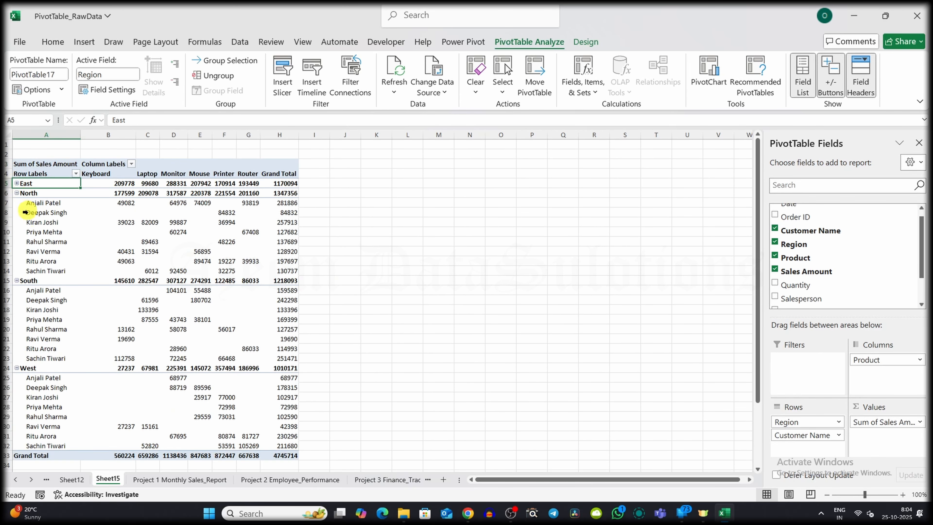
click(17, 368)
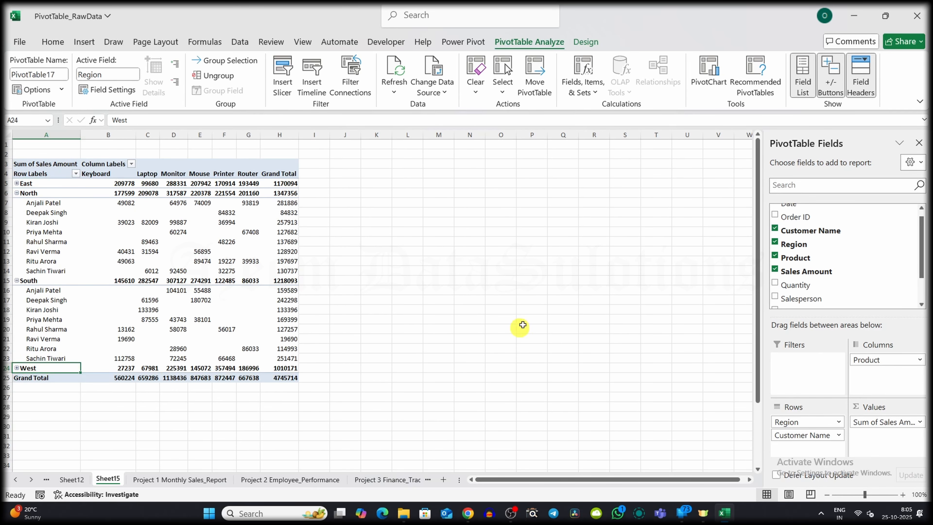
click(17, 368)
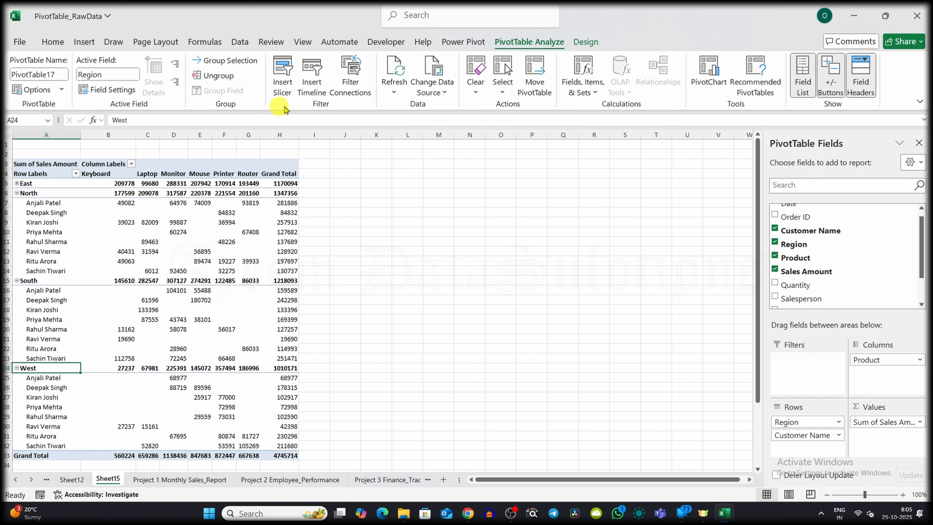
- Insert a Date timeline for the sales PivotTable
click(312, 69)
click(502, 265)
click(525, 365)
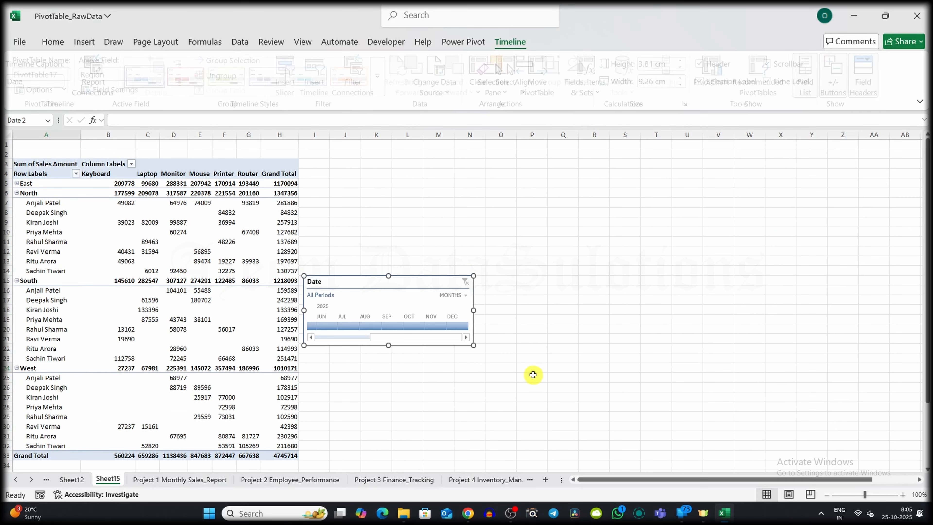
- Place the Date timeline beside the top of the sales PivotTable and widen it to 14.58 cm to show all twelve months
drag(405, 281, 415, 166)
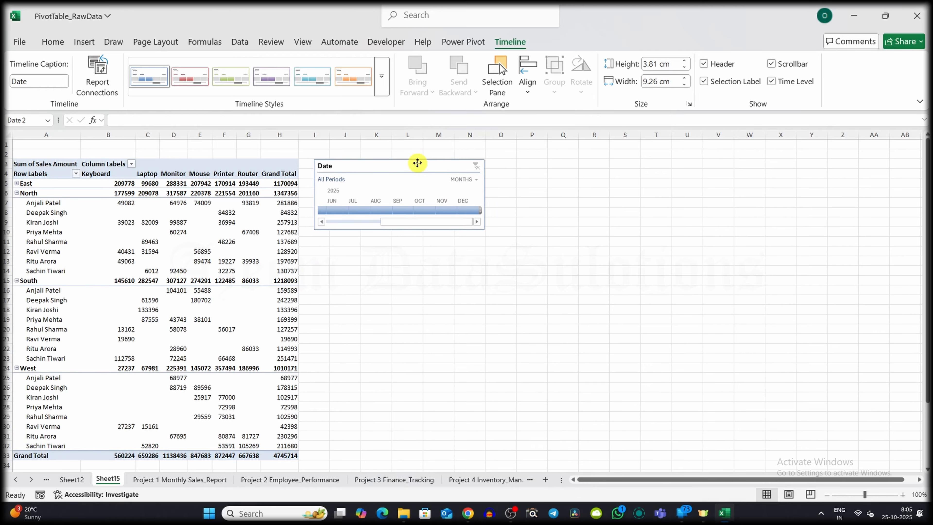
drag(487, 192, 757, 195)
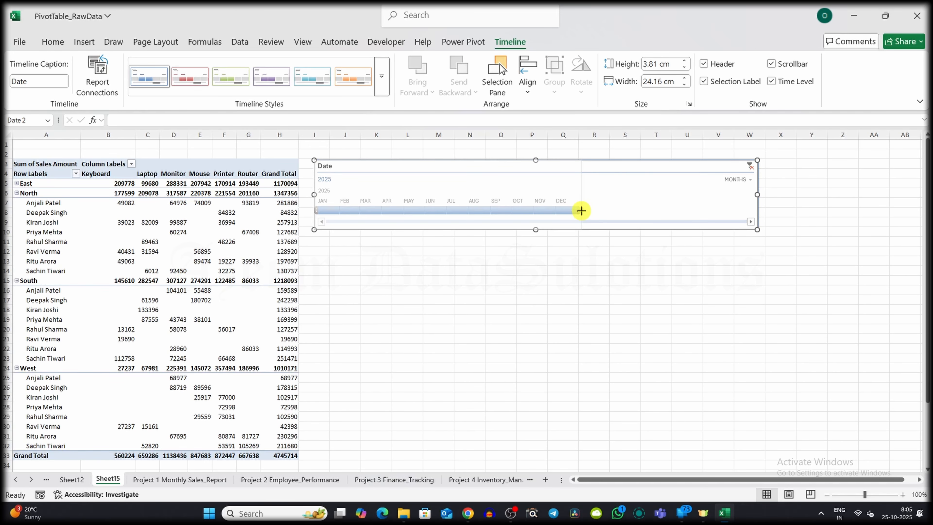
drag(581, 210, 582, 211)
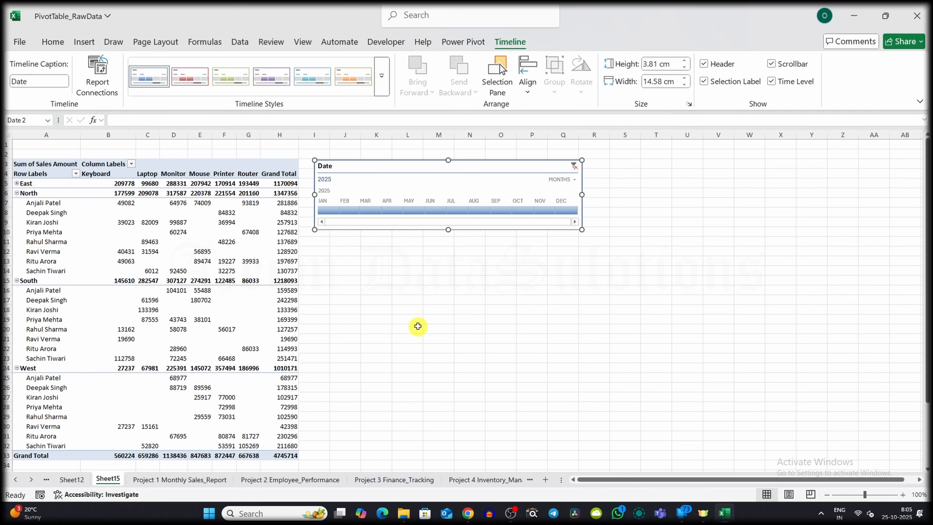
- Insert a Region slicer for the sales PivotTable
click(50, 165)
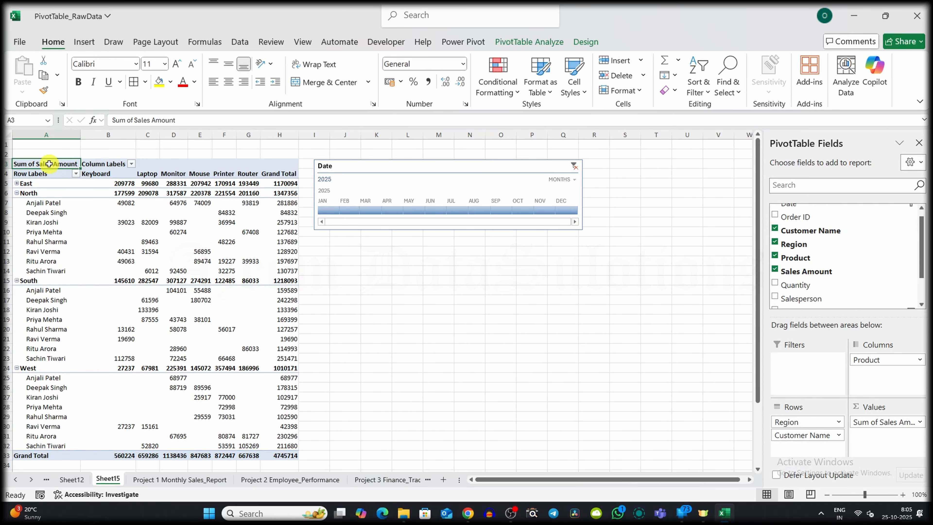
click(529, 41)
click(282, 76)
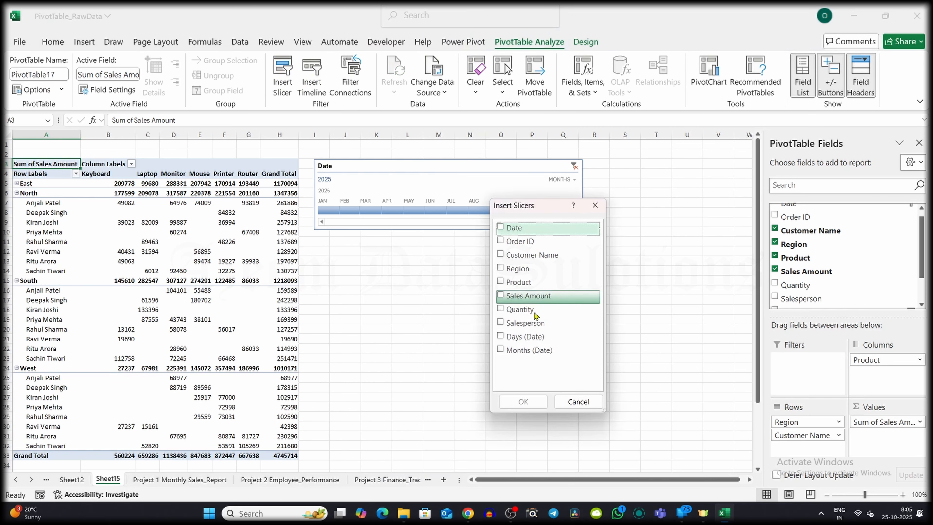
click(500, 268)
click(523, 402)
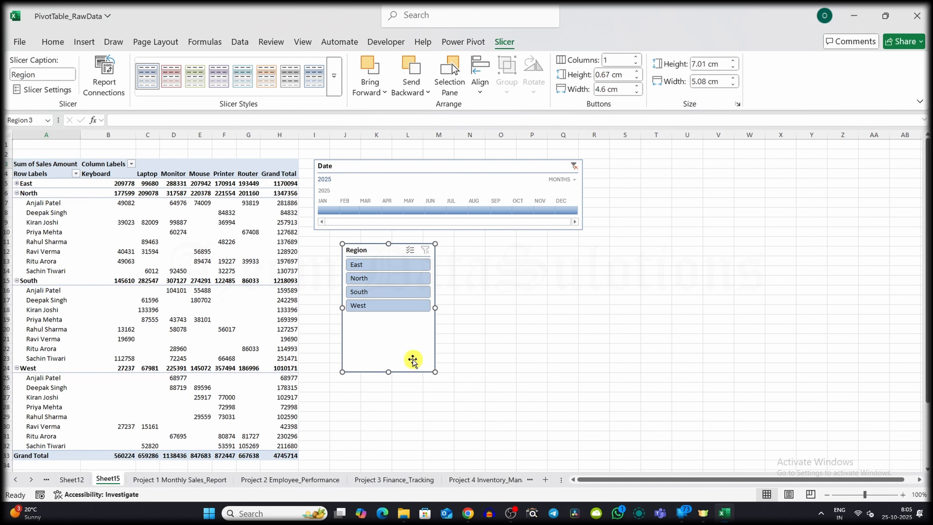
- Place the Region slicer to the right of the Date timeline, reducing its height to 3.97 cm and making the timeline 3.92 cm high
drag(390, 248, 629, 163)
drag(640, 235, 640, 232)
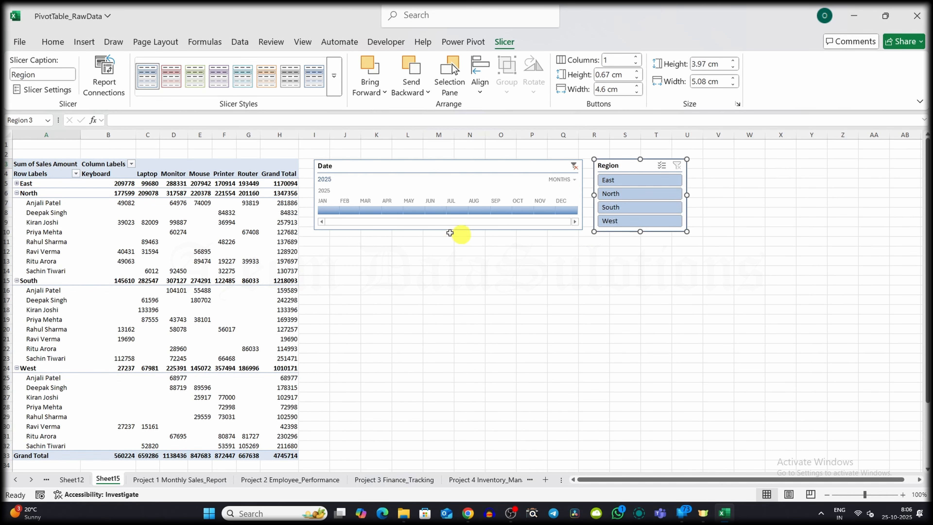
click(444, 166)
click(635, 280)
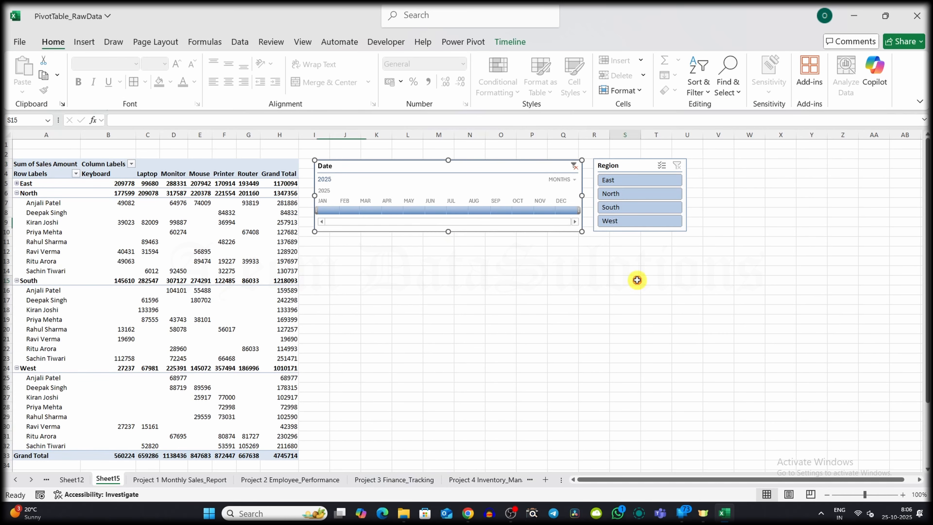
- Copy the whole sales PivotTable and paste the duplicate at cell J12, below the Date timeline
click(180, 163)
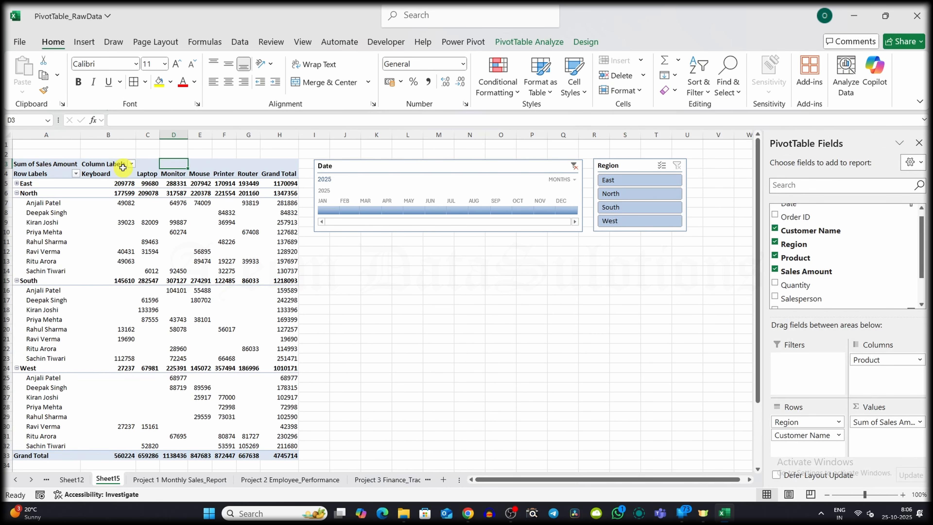
key(ctrl+a)
key(ctrl+c)
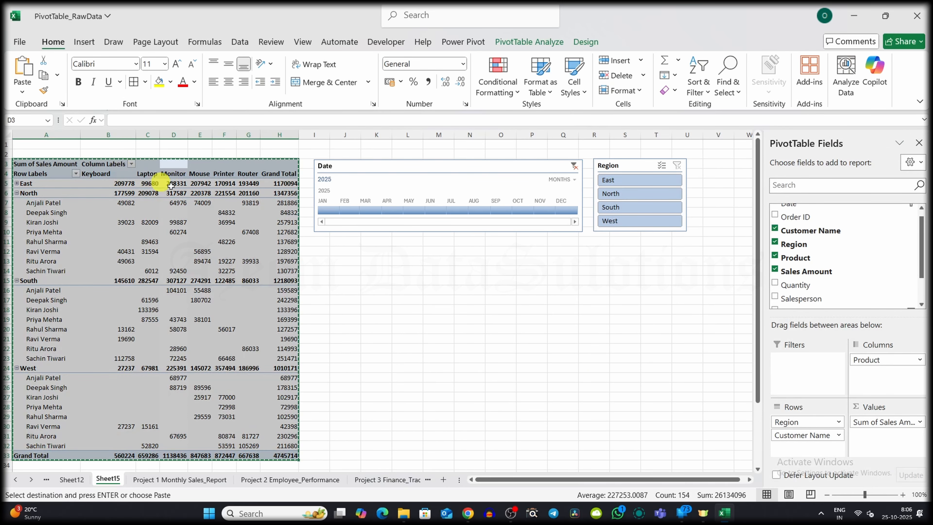
click(338, 251)
key(ctrl+v)
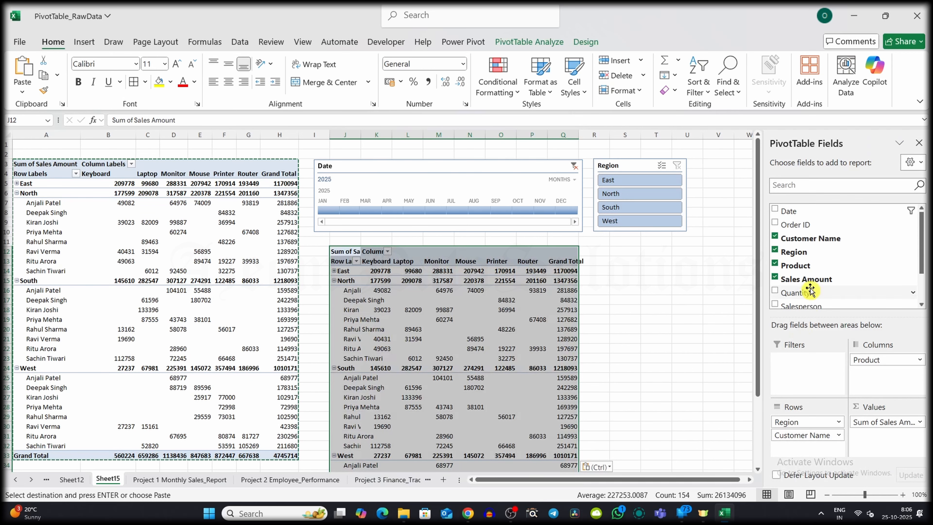
- Remove Product and Customer Name from the copied PivotTable, and realign the Date timeline and Region slicer above it
click(776, 265)
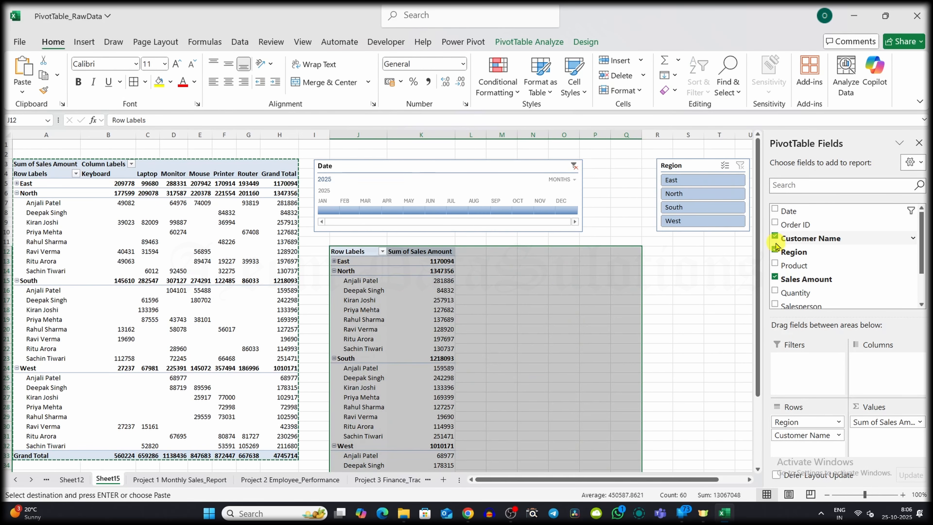
click(776, 237)
click(407, 397)
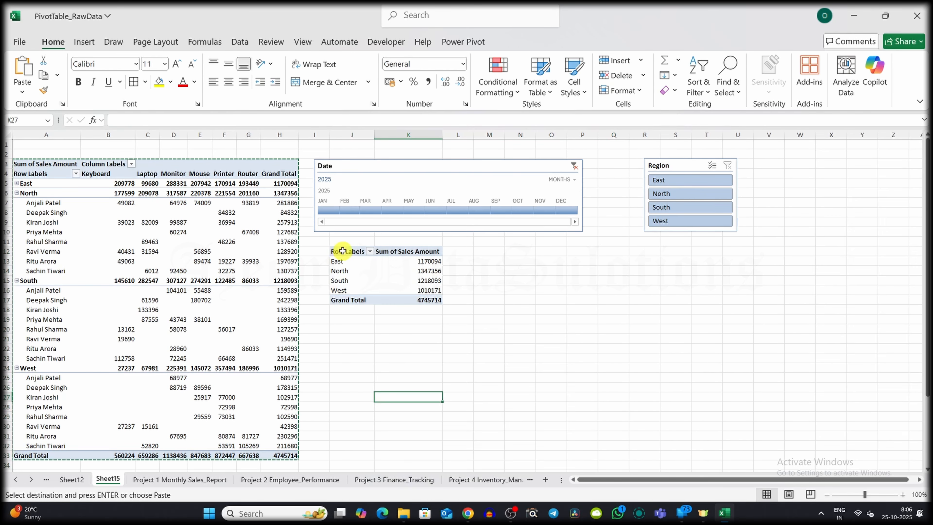
drag(371, 167, 386, 166)
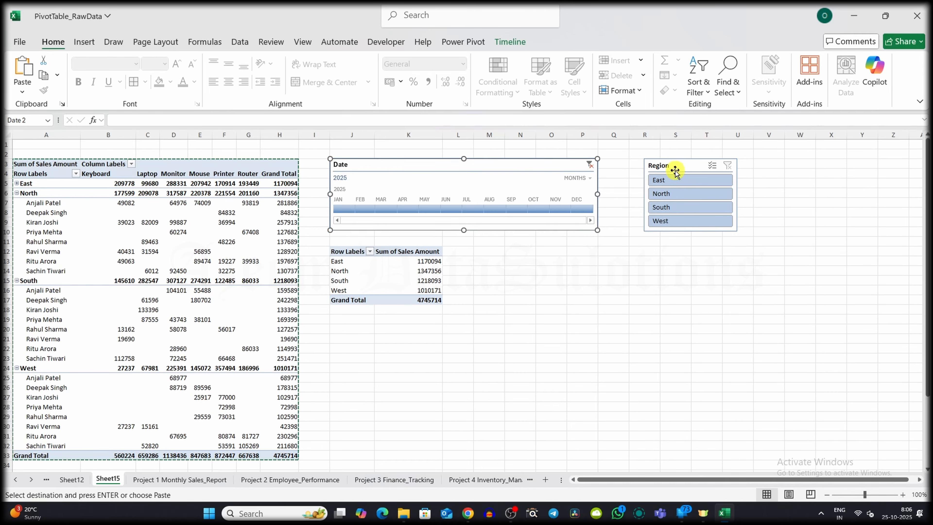
drag(679, 166, 664, 166)
- Insert a 3-D Clustered Column PivotChart from the Region summary PivotTable and place it beside that table
click(351, 255)
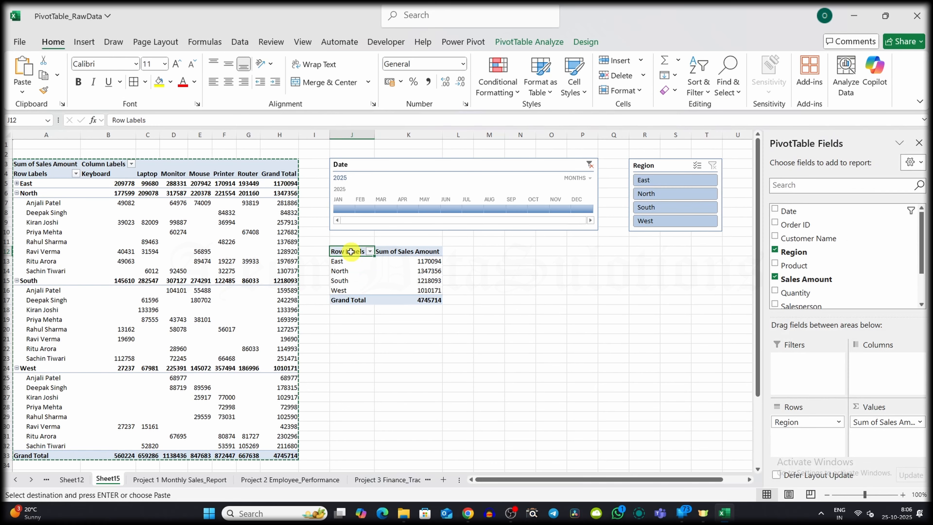
click(542, 42)
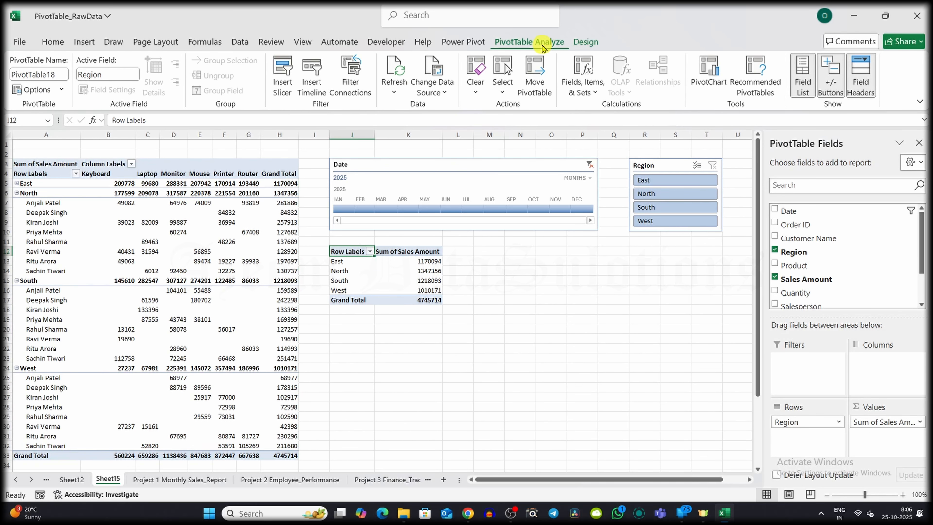
click(707, 74)
click(511, 141)
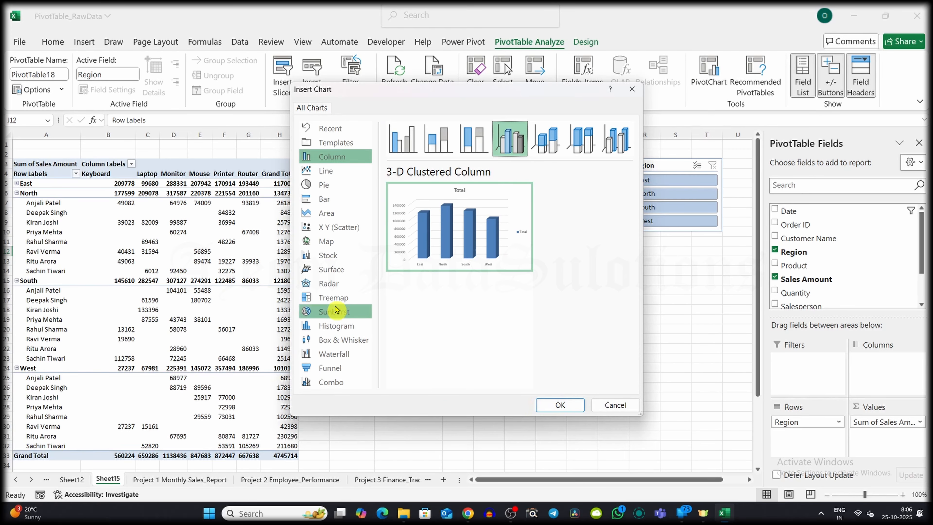
click(555, 406)
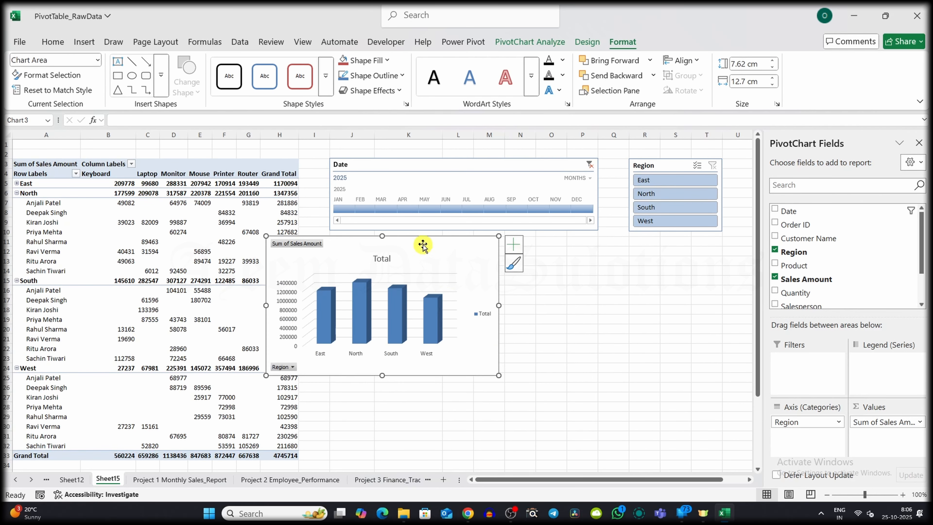
drag(423, 241, 612, 254)
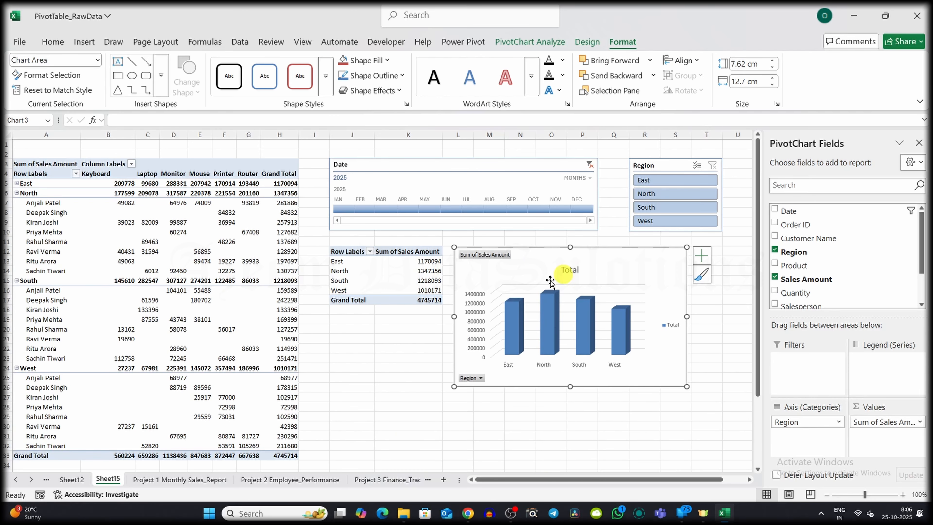
- Copy the Region summary PivotTable and paste the duplicate at cell J28
click(352, 254)
key(ctrl+a)
key(ctrl+c)
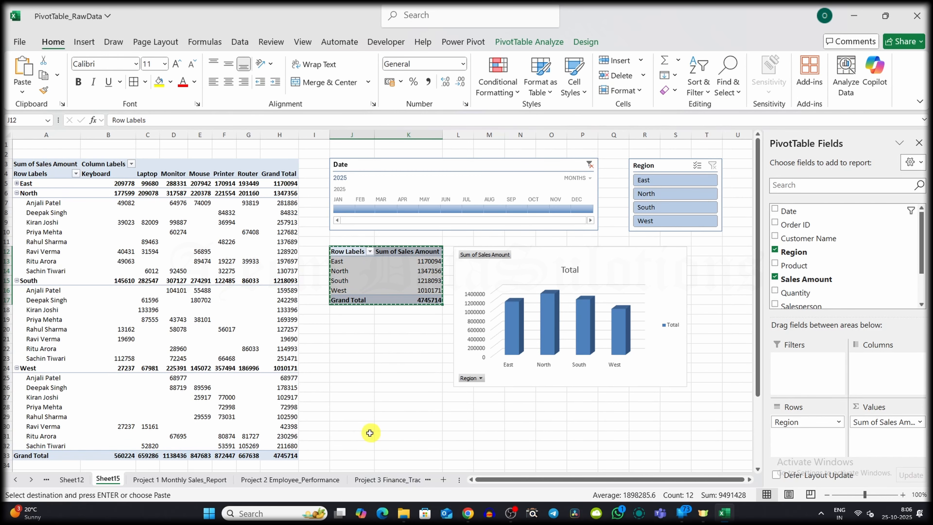
click(346, 418)
key(ctrl+v)
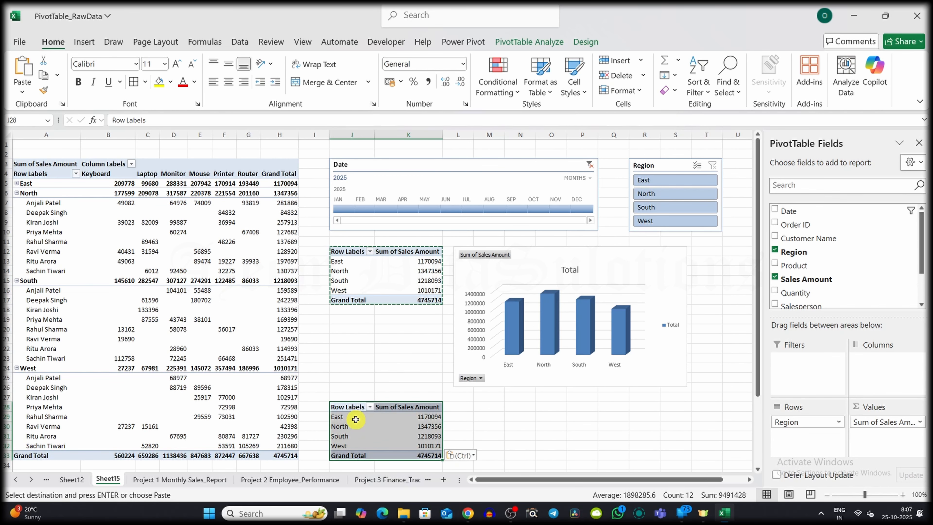
- Replace Region with the date's months in the new copy's rows, removing the Date and Days (Date) levels
click(775, 250)
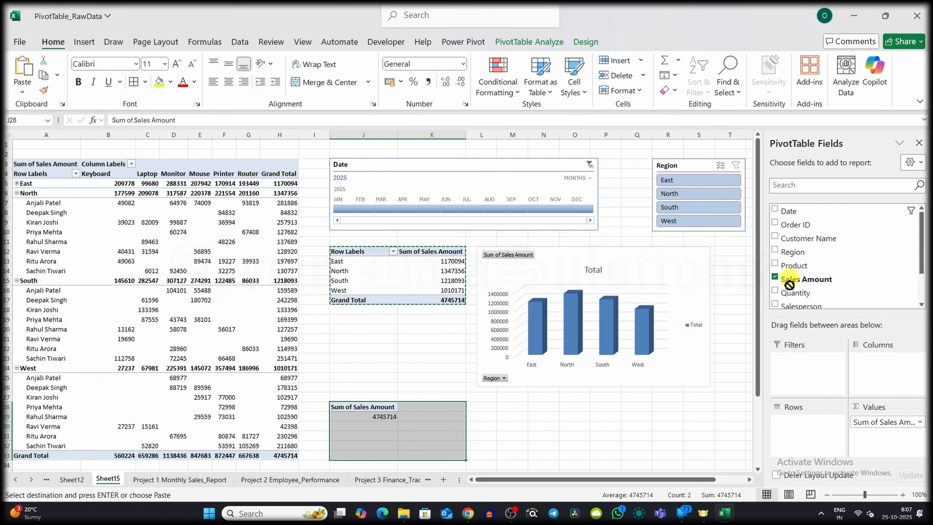
drag(786, 211, 797, 439)
click(812, 451)
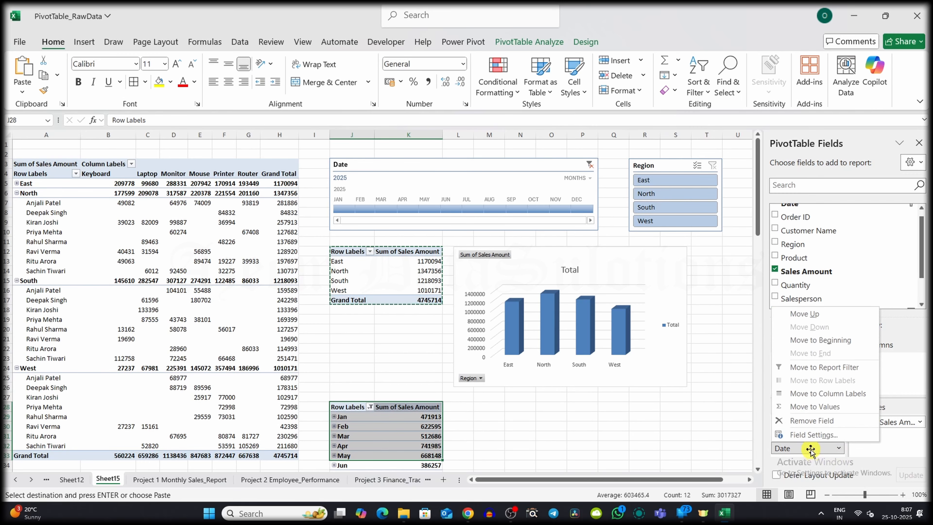
click(793, 435)
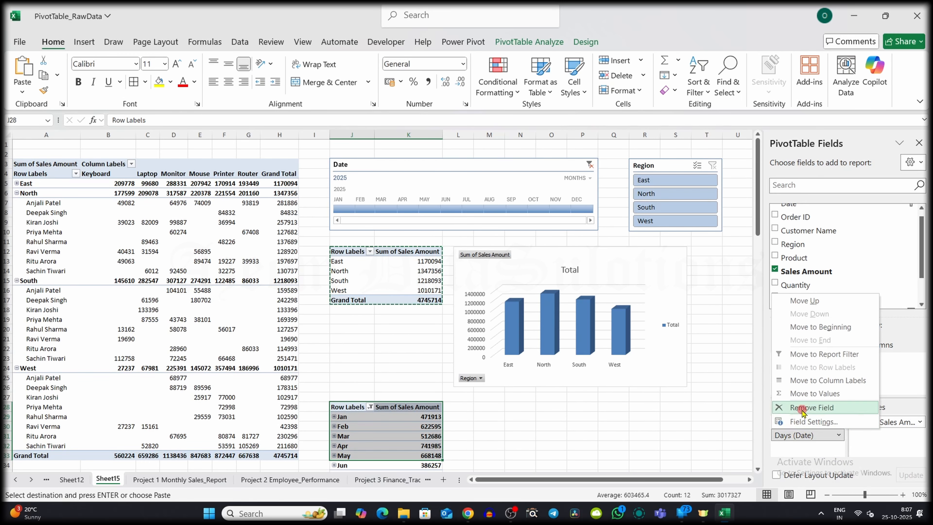
click(802, 408)
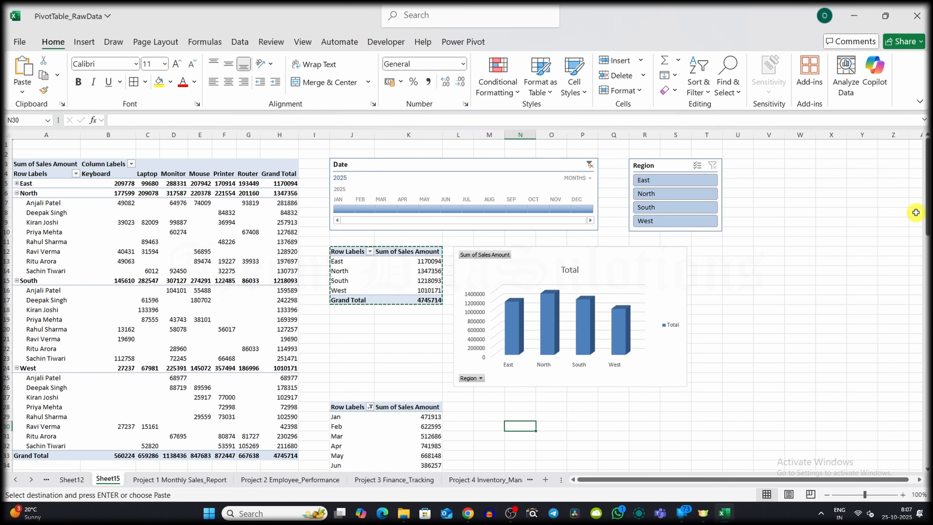
- Insert a Line with Markers PivotChart from the monthly PivotTable and place it beside that table, below the column chart
scroll(916, 212, down, 4)
click(349, 302)
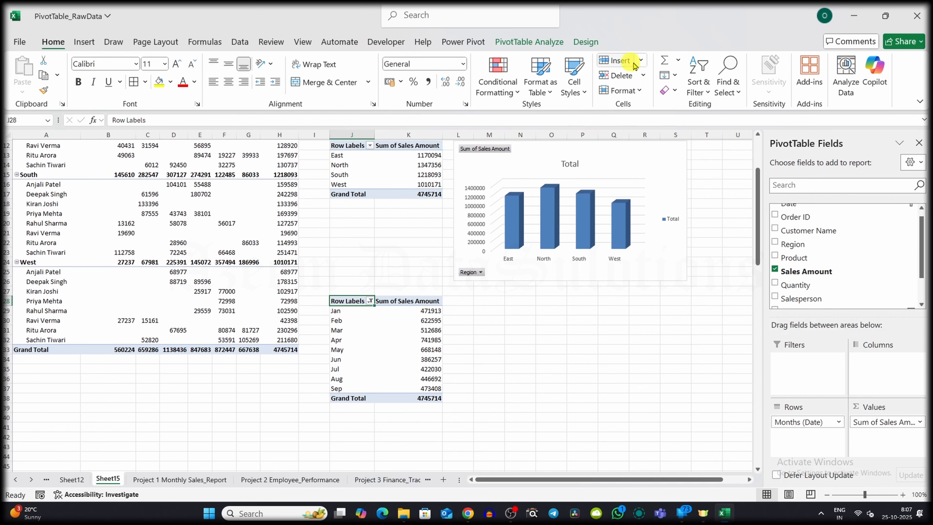
click(529, 42)
click(709, 74)
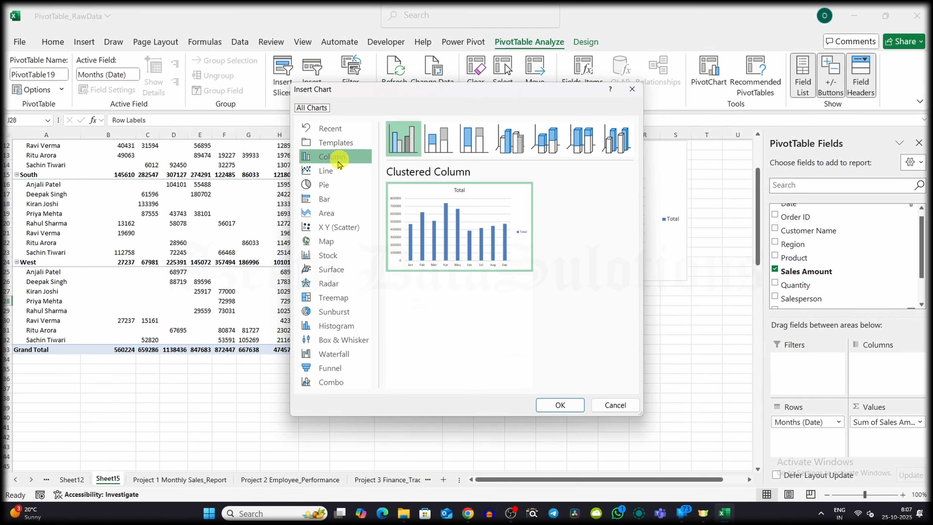
click(325, 173)
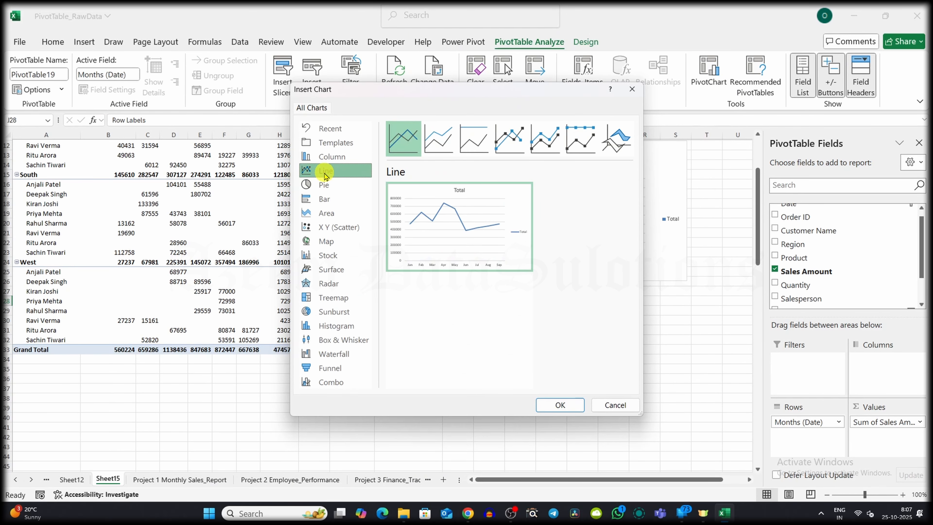
click(509, 139)
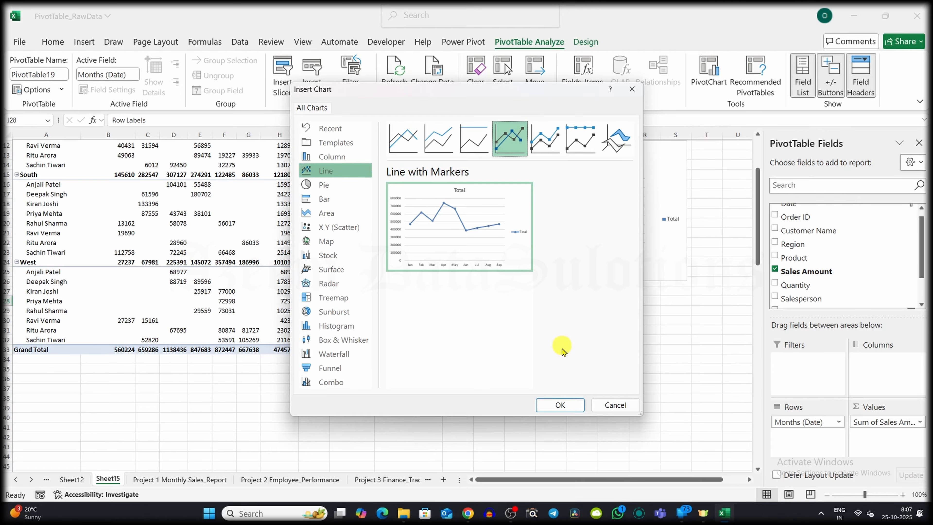
click(560, 405)
drag(416, 244, 603, 305)
scroll(711, 254, up, 1)
scroll(711, 254, down, 1)
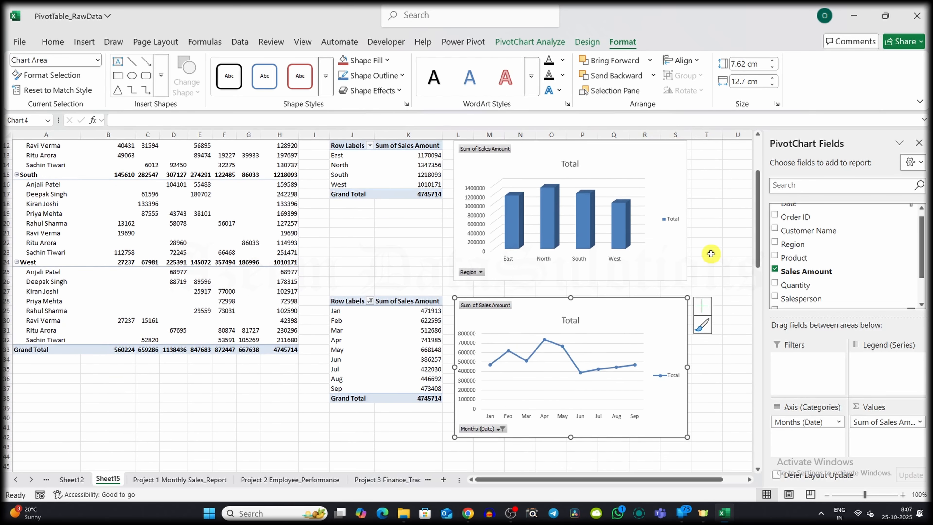
- Connect the Date timeline to the listed PivotTable reports, including PivotTable14 and PivotTable15 on Sheet12
scroll(711, 254, up, 3)
click(417, 145)
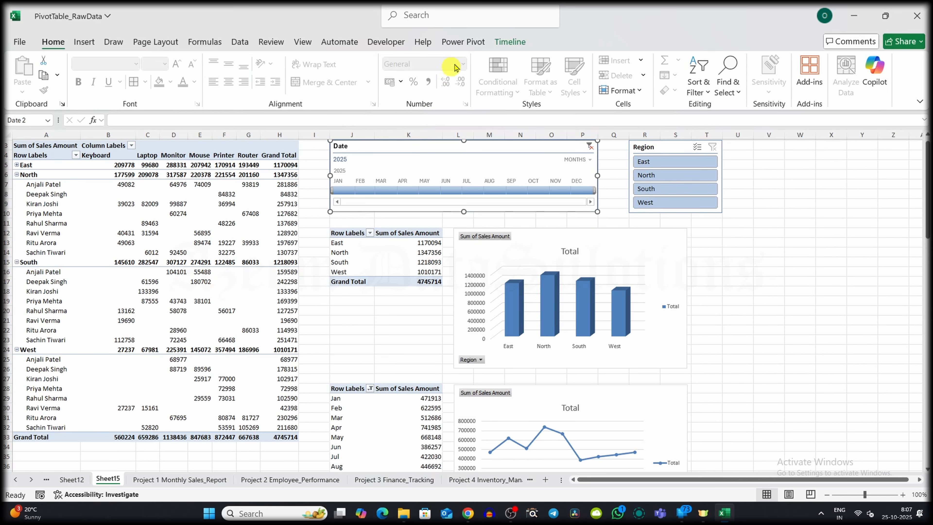
click(507, 41)
click(99, 69)
click(448, 312)
scroll(544, 316, down, 1)
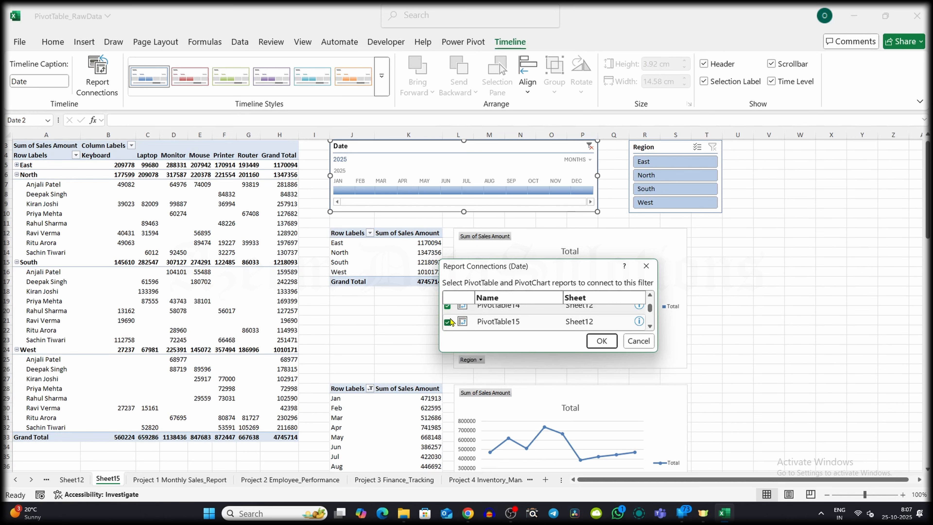
click(448, 322)
scroll(543, 316, down, 1)
click(602, 341)
- Connect the Region slicer to the listed PivotTable reports, including PivotTable12 and PivotTable14 on Sheet12
click(671, 158)
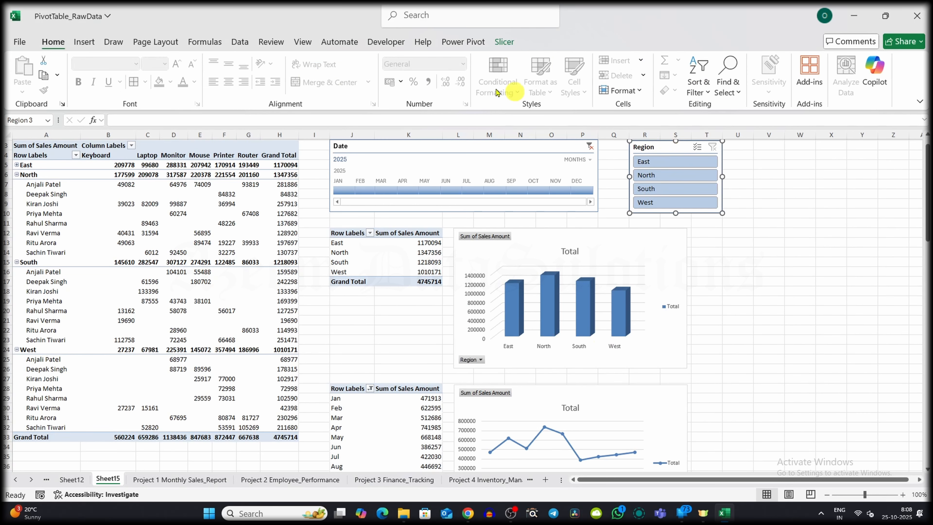
click(505, 41)
click(104, 76)
click(448, 312)
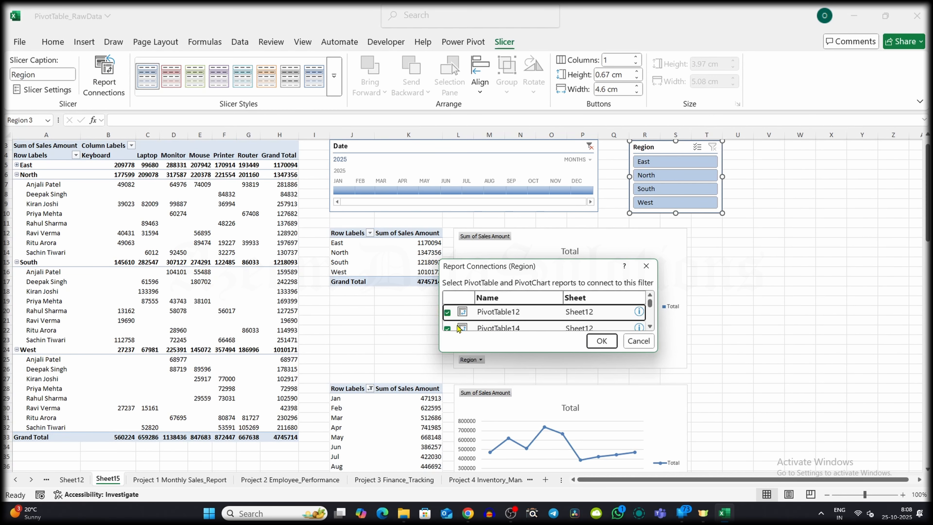
scroll(544, 316, down, 1)
click(601, 341)
- Filter the connected reports through months from January onward on the Date timeline, then clear the timeline filter
click(339, 195)
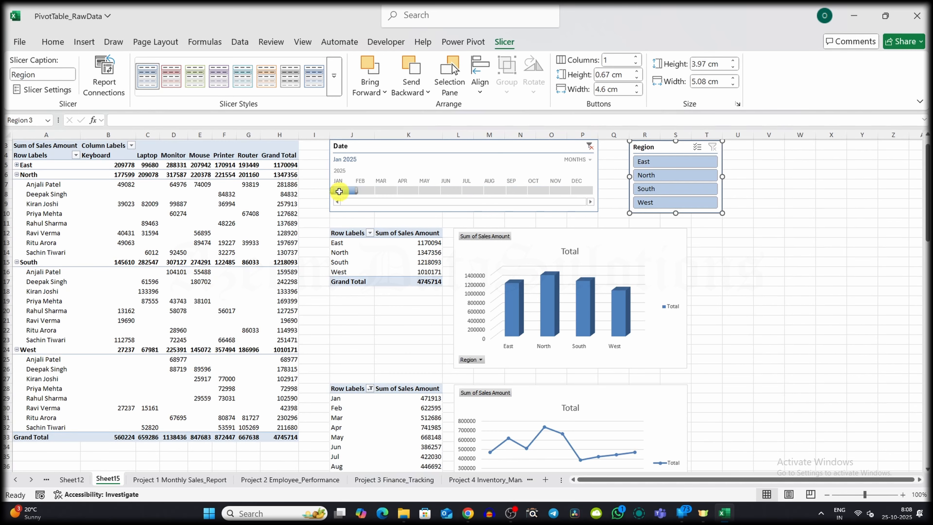
drag(339, 195, 467, 186)
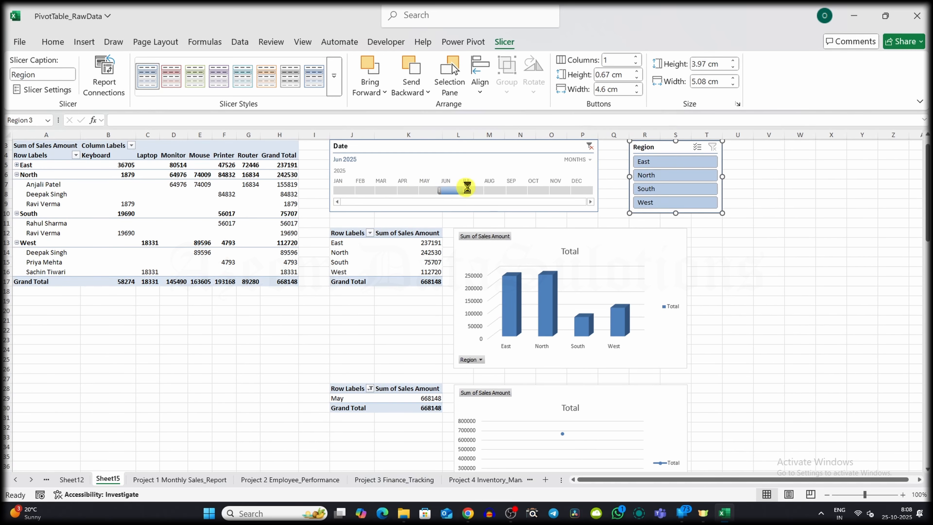
click(589, 146)
click(596, 141)
- Filter the reports by East, North, South and West in turn with the Region slicer, then clear the region filter
click(657, 162)
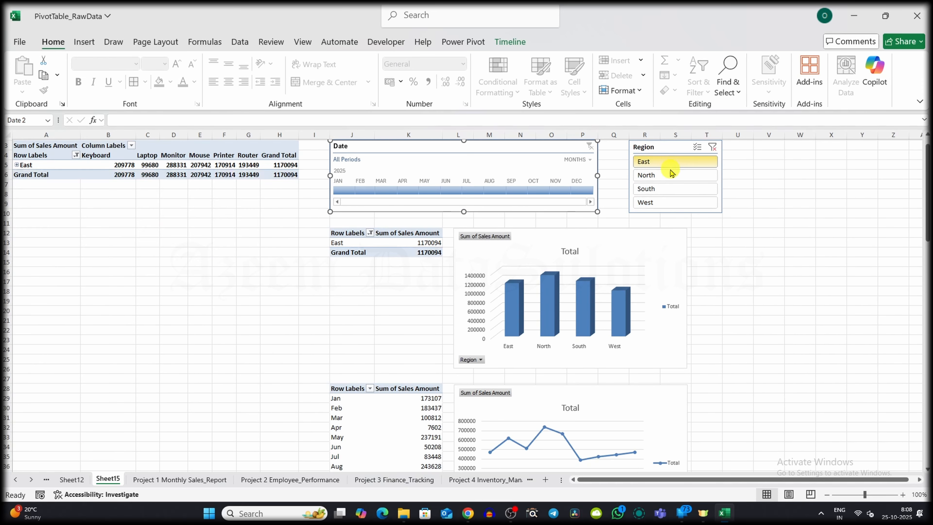
click(661, 175)
click(659, 188)
click(659, 203)
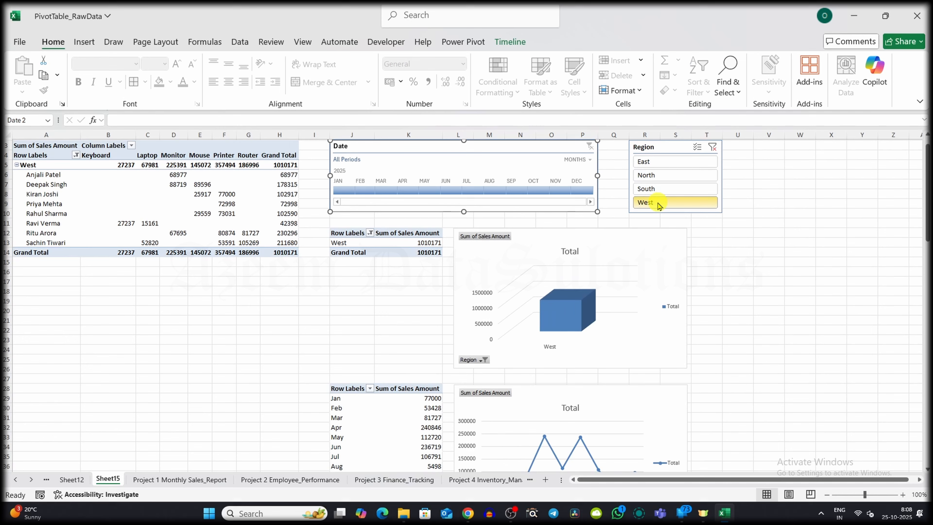
click(712, 147)
- Move the whole monthly sales PivotTable up to start at cell J23, closer to the region table
click(363, 388)
key(ctrl+a)
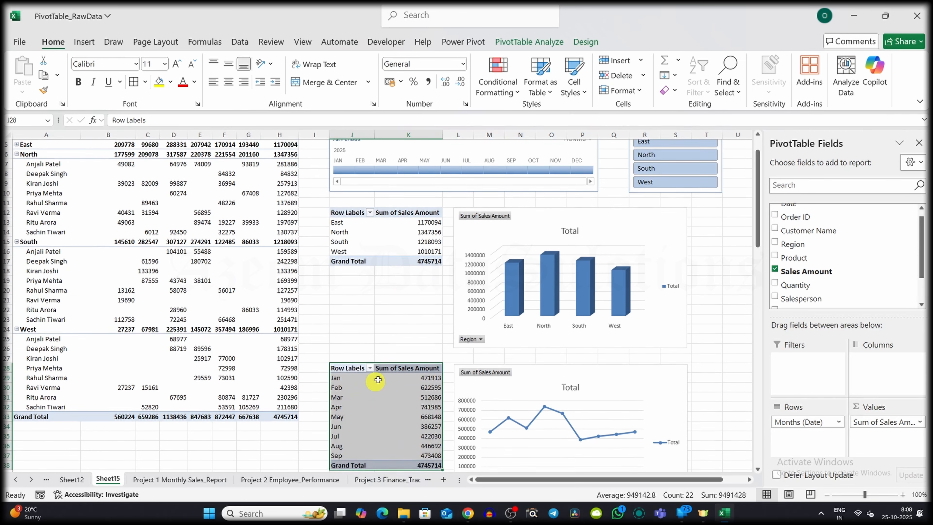
drag(352, 365, 353, 318)
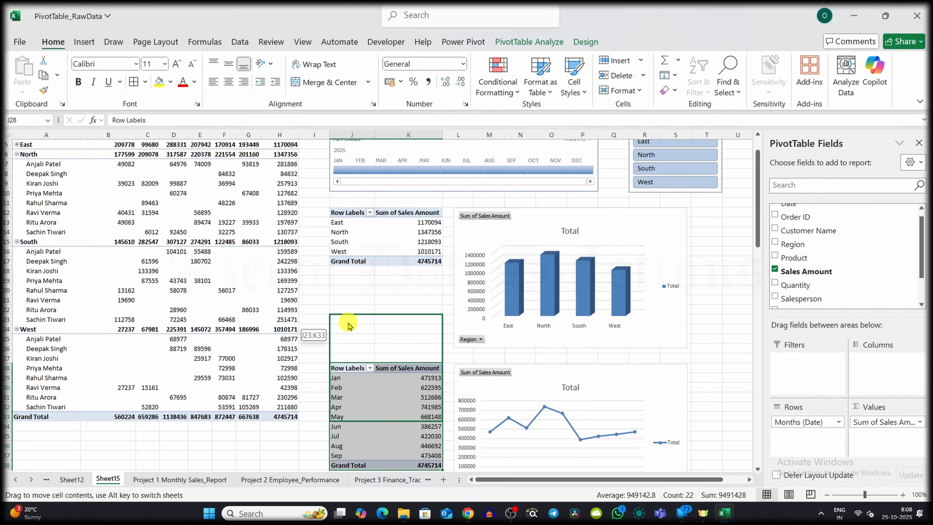
scroll(715, 291, up, 1)
click(737, 280)
scroll(737, 280, up, 1)
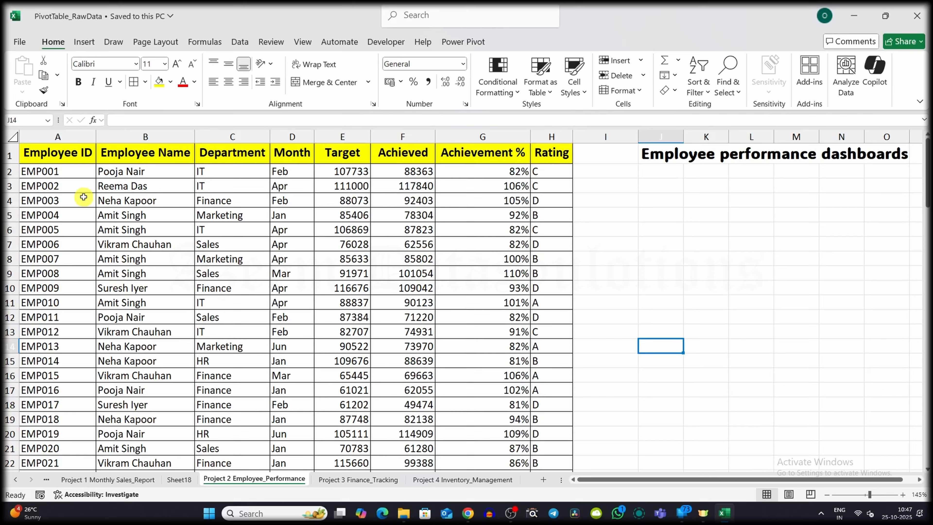
- Create a PivotTable on a new worksheet from the complete employee data on the Project 2 Employee_Performance sheet
click(55, 153)
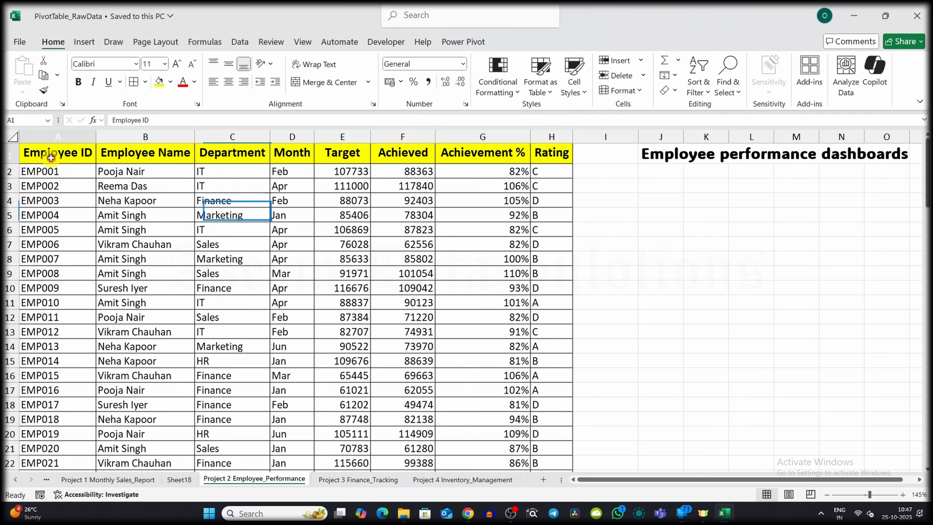
key(ctrl+a)
click(83, 41)
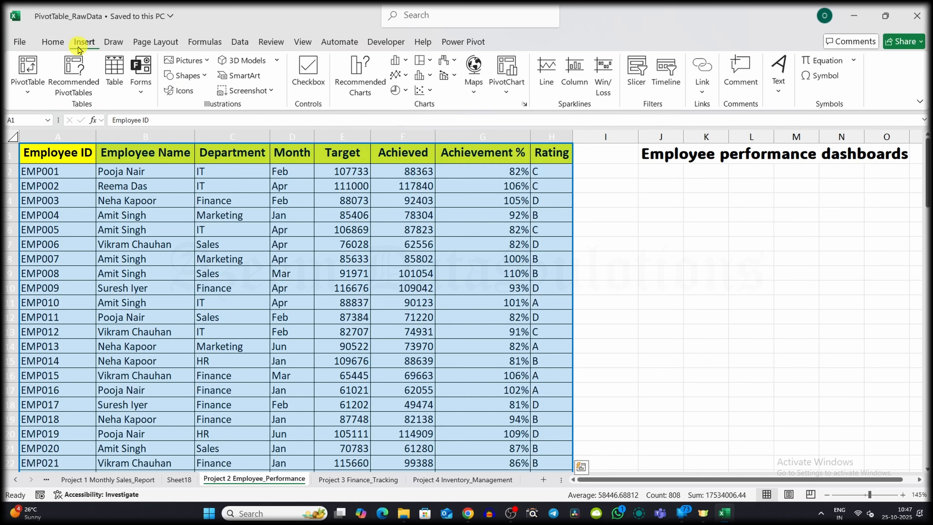
click(24, 69)
click(584, 371)
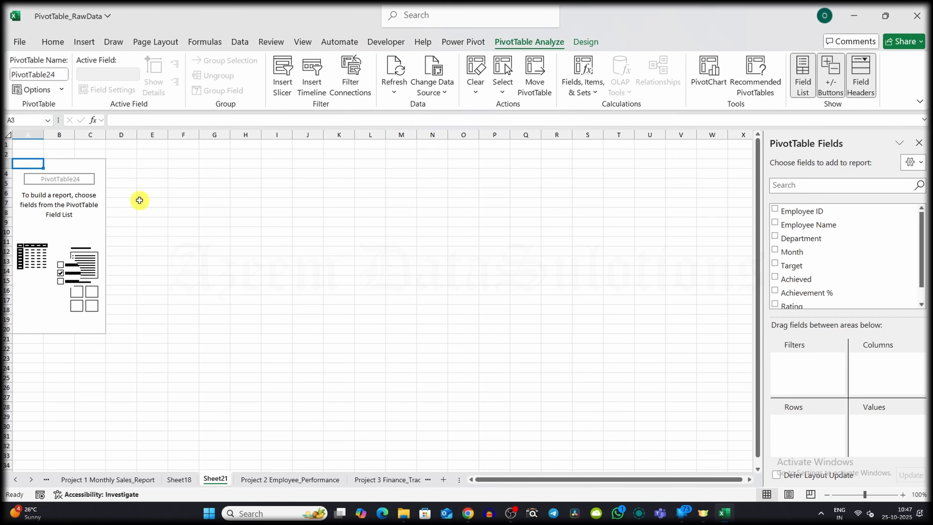
- Insert a row above the empty PivotTable and paste the two copied result notes starting at A1
click(6, 155)
key(ctrl+shift+plus)
click(29, 141)
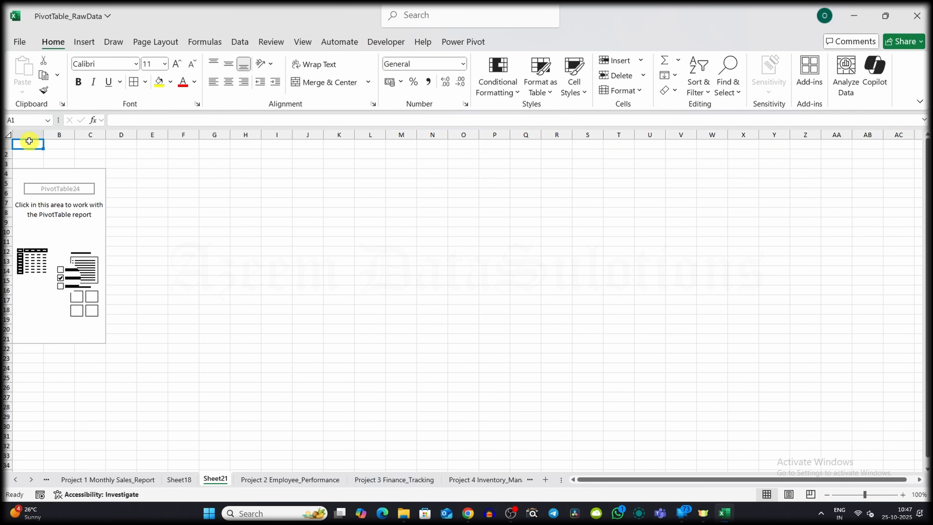
key(ctrl+v)
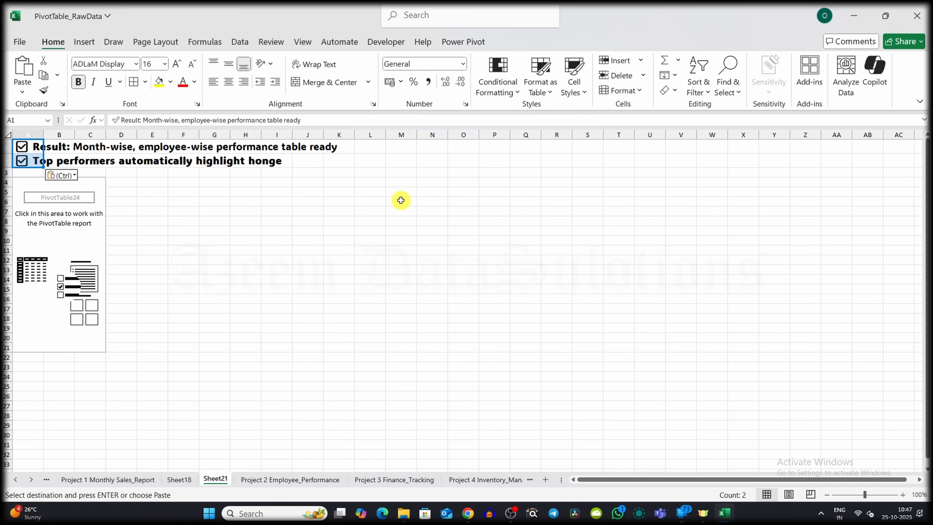
- Put Month and Employee Name in the PivotTable's rows and Achieved, Target and Achievement % in its values
click(22, 183)
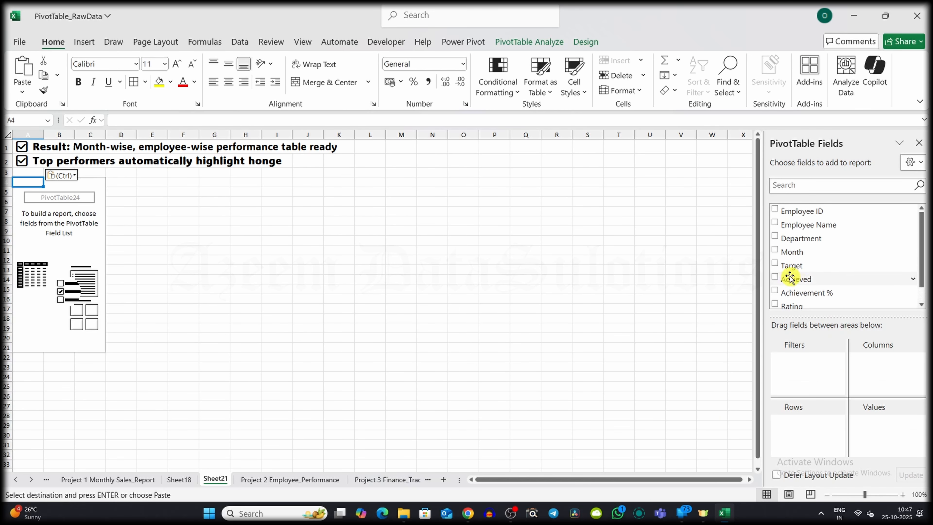
drag(779, 251, 805, 422)
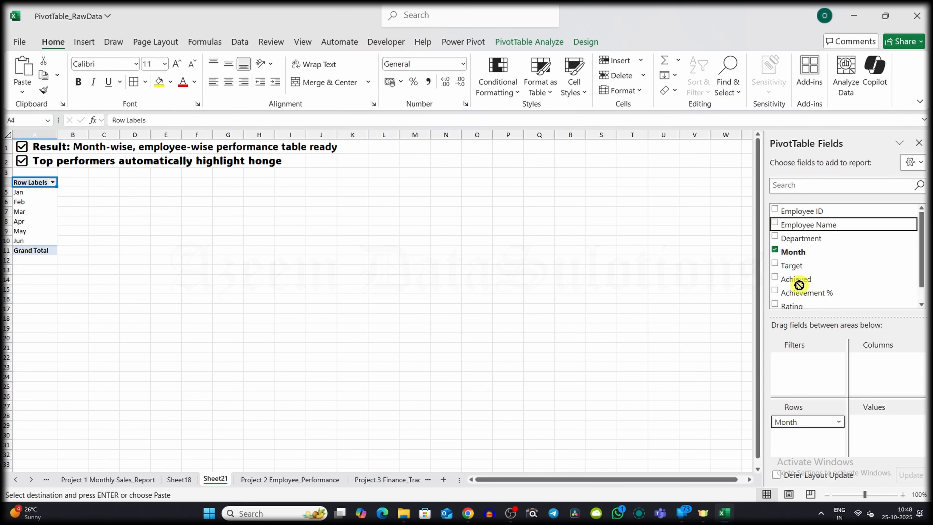
click(775, 223)
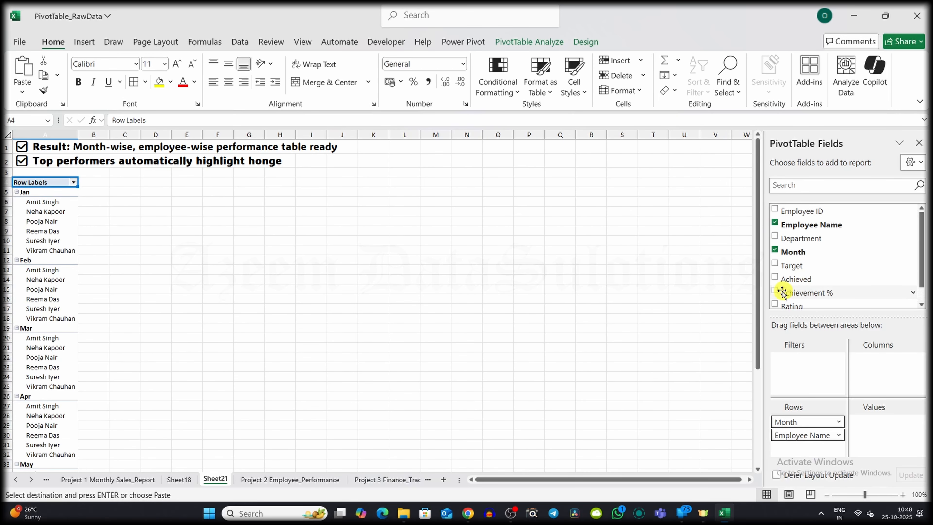
click(774, 276)
drag(891, 445, 891, 445)
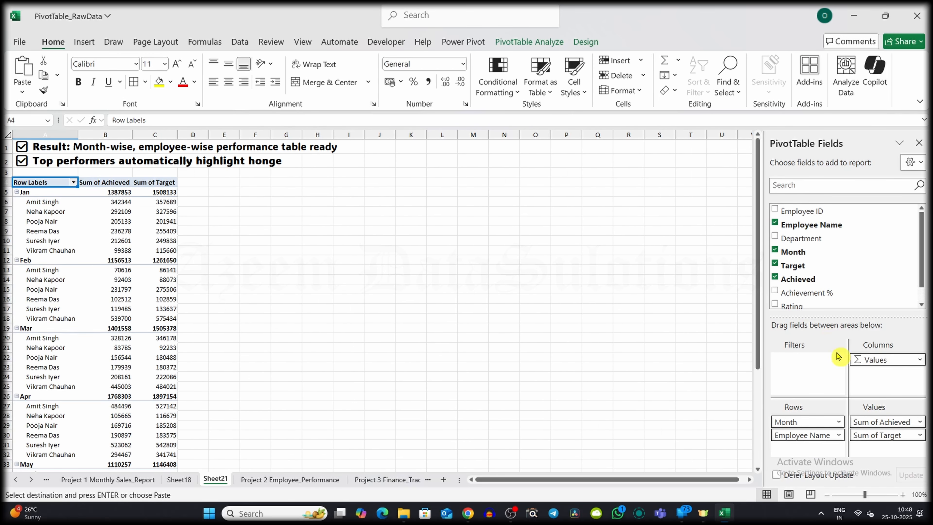
drag(839, 359, 834, 406)
drag(881, 453, 878, 449)
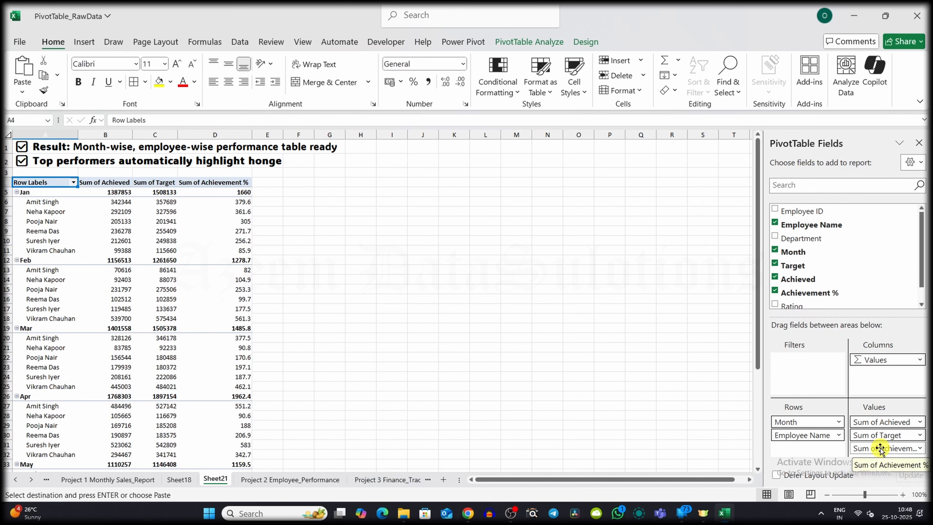
- Summarize the Achievement % value field by Average instead of Sum
click(878, 448)
click(858, 432)
click(499, 306)
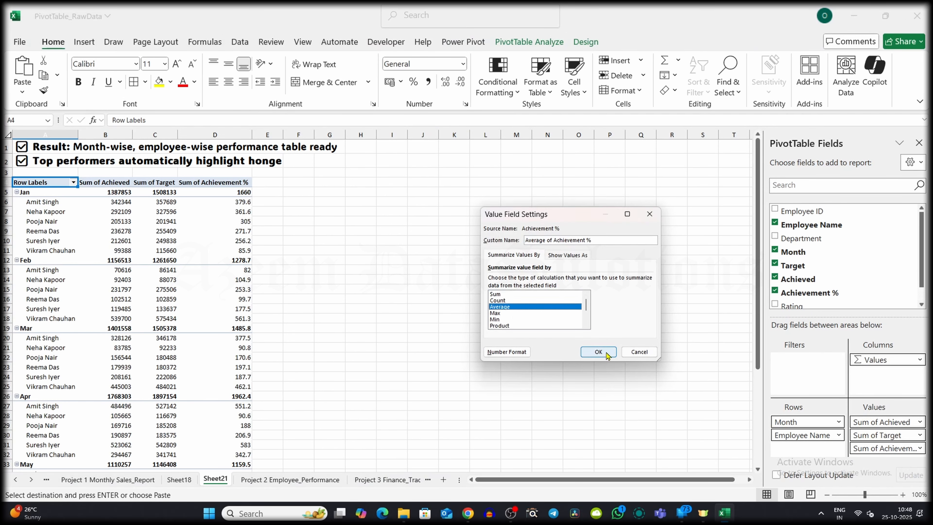
click(598, 352)
- Format the Average of Achievement % values as numbers with two decimals, undoing a trial percentage format along the way
click(246, 192)
key(ctrl+shift+Down)
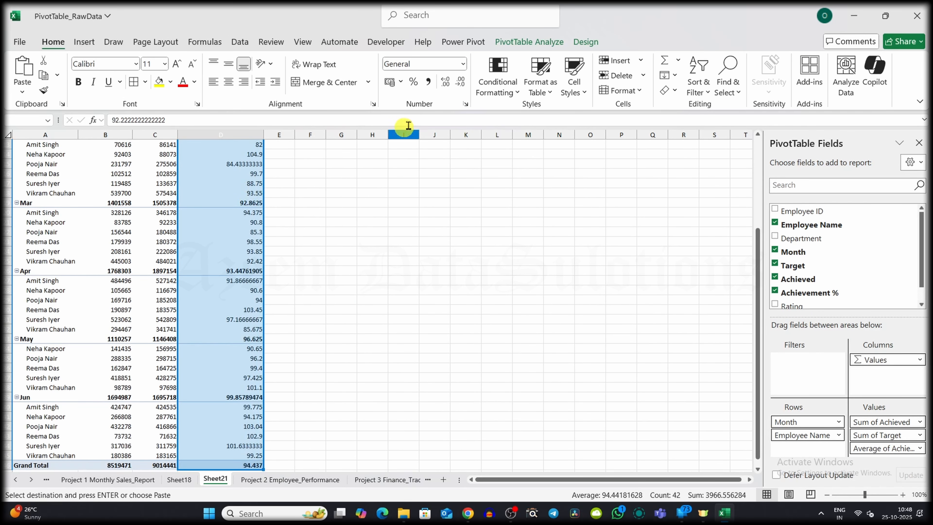
click(461, 82)
click(461, 83)
click(461, 82)
click(461, 83)
click(461, 83)
click(460, 82)
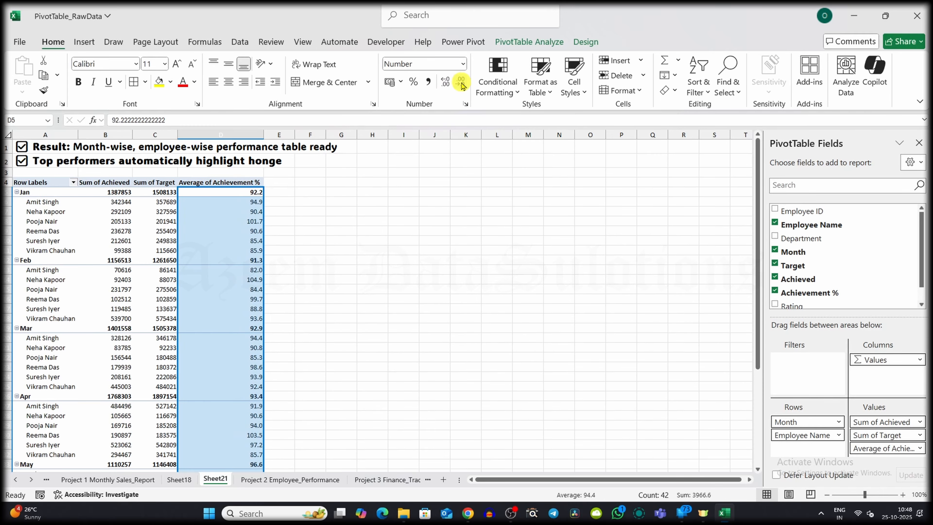
click(461, 82)
click(415, 82)
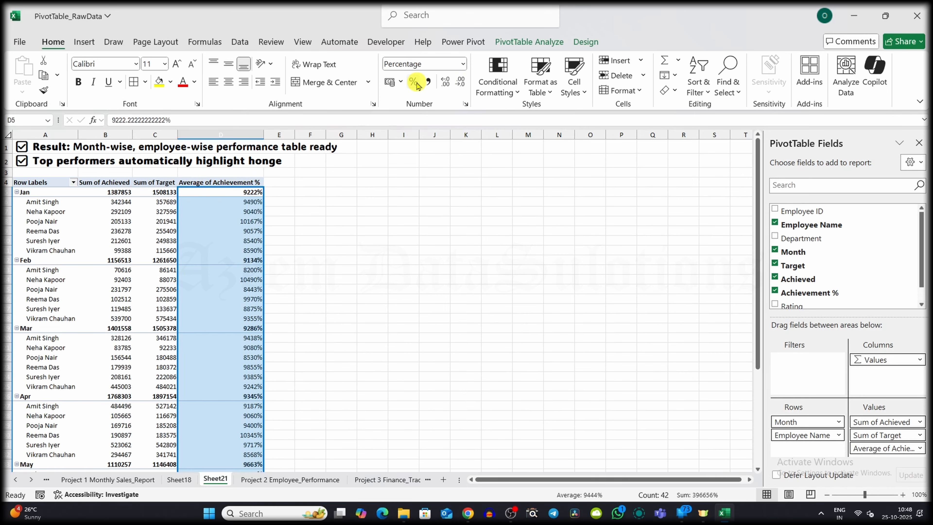
key(ctrl+z)
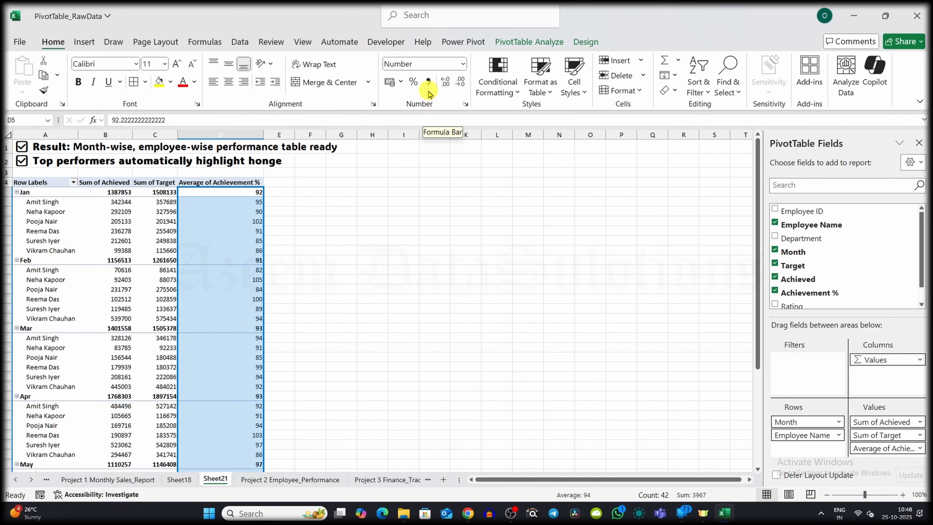
click(447, 83)
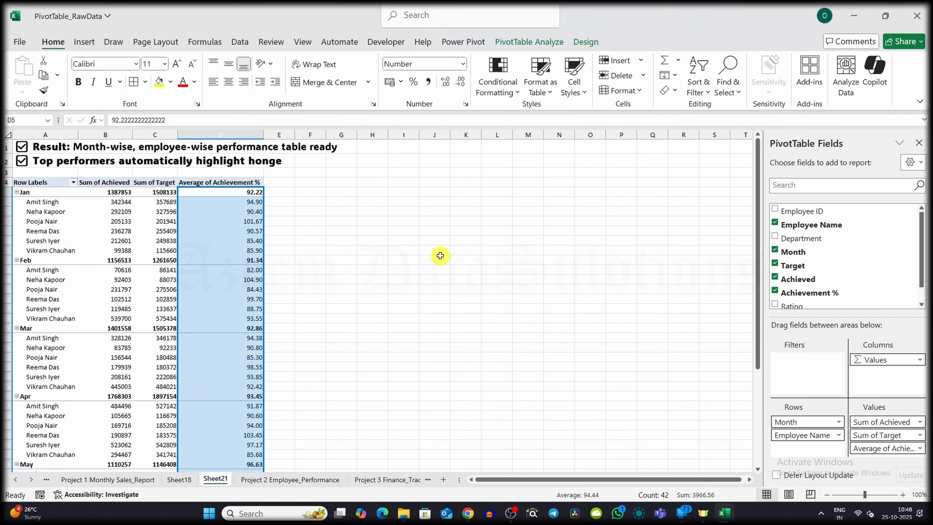
click(387, 213)
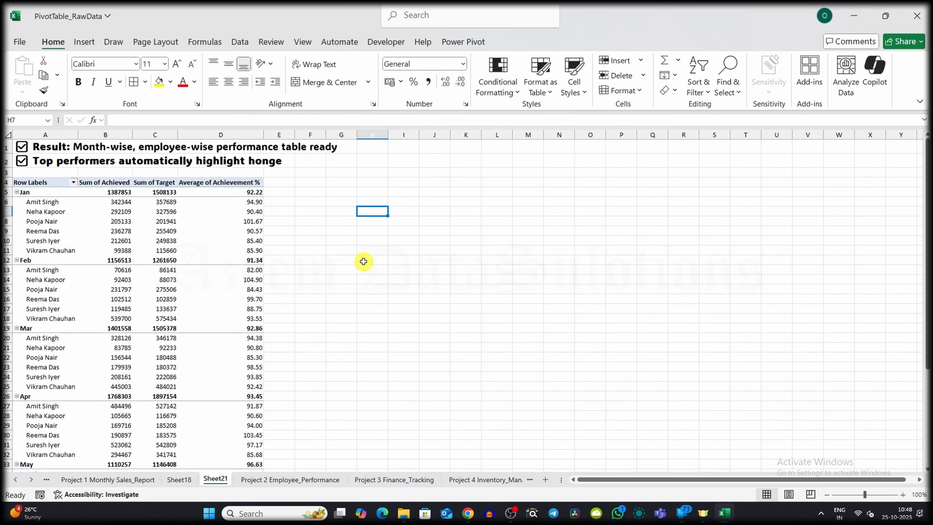
- Set up a Greater Than highlight rule with threshold 95 and a custom format on the Average of Achievement % values
click(230, 191)
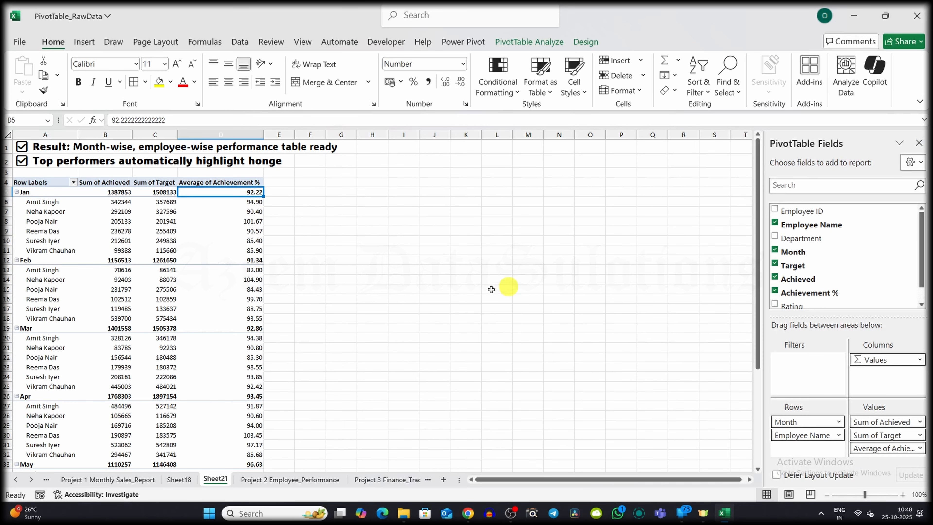
key(ctrl+shift+Down)
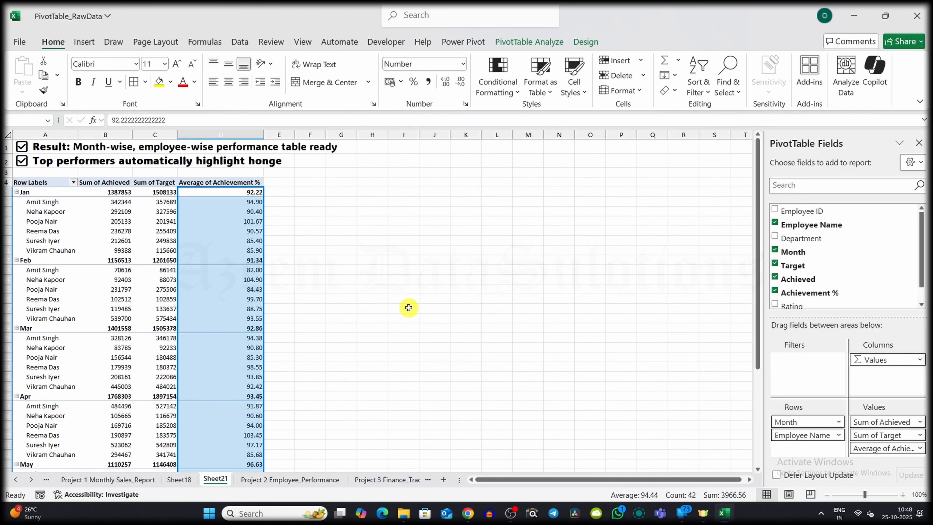
click(516, 94)
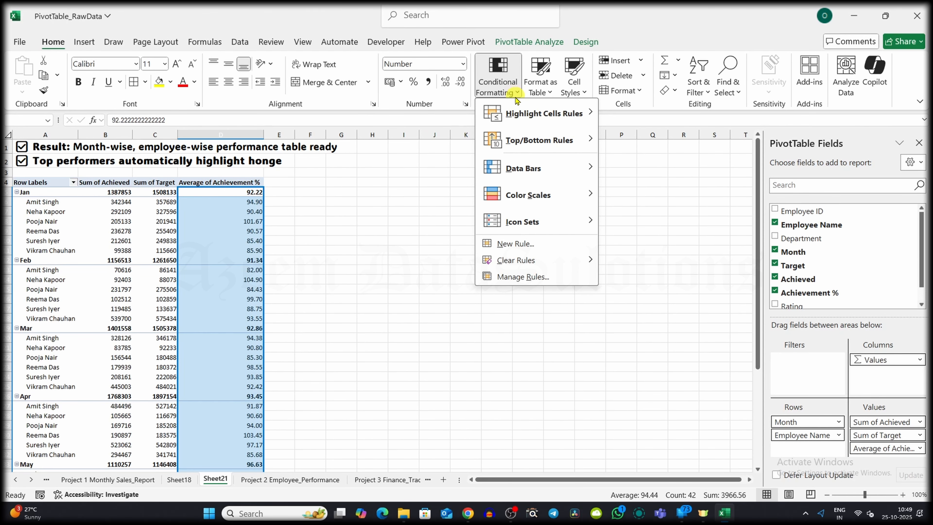
mouse_move(543, 113)
click(624, 114)
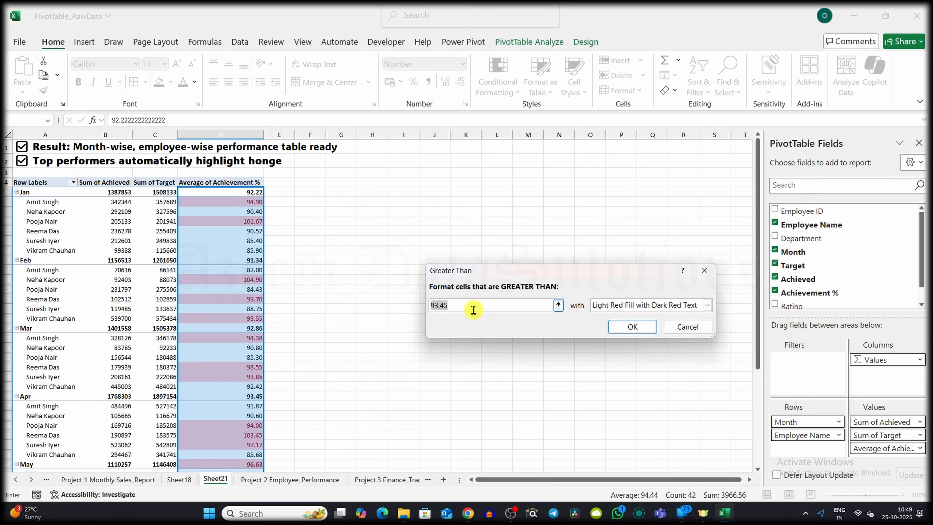
text(95)
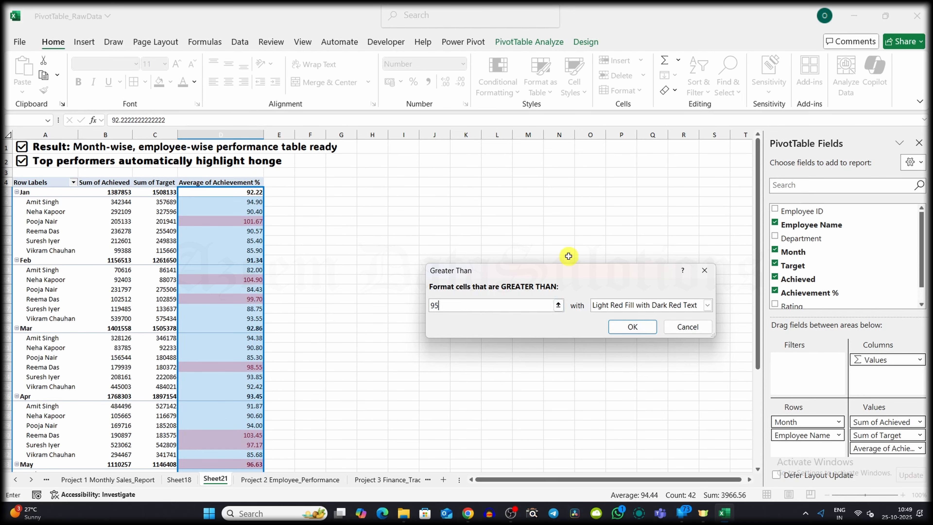
click(707, 305)
click(611, 378)
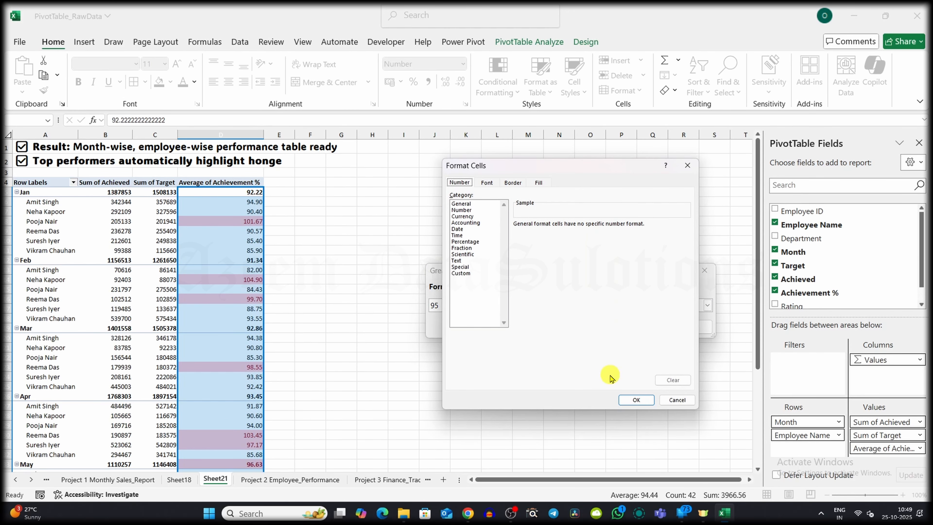
- Give the highlight rule a bold black font and a green fill, and apply it
click(513, 182)
click(487, 183)
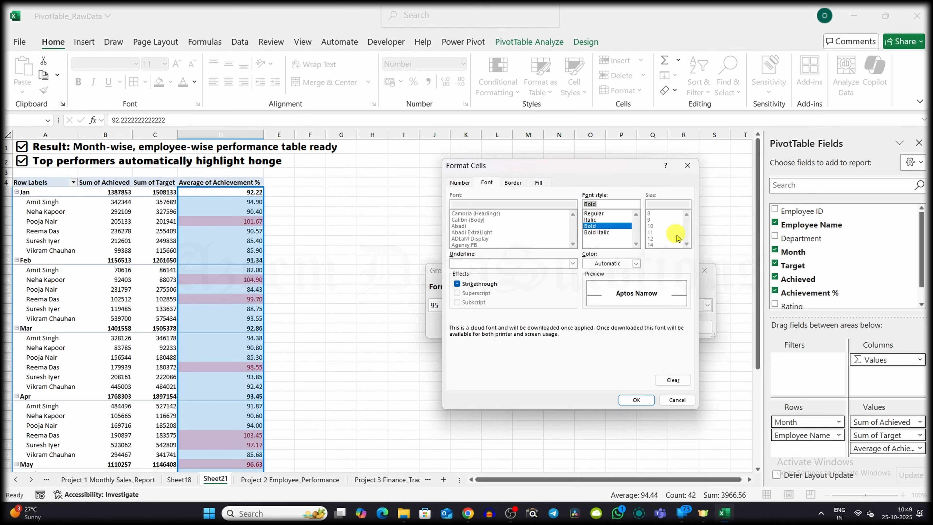
click(636, 264)
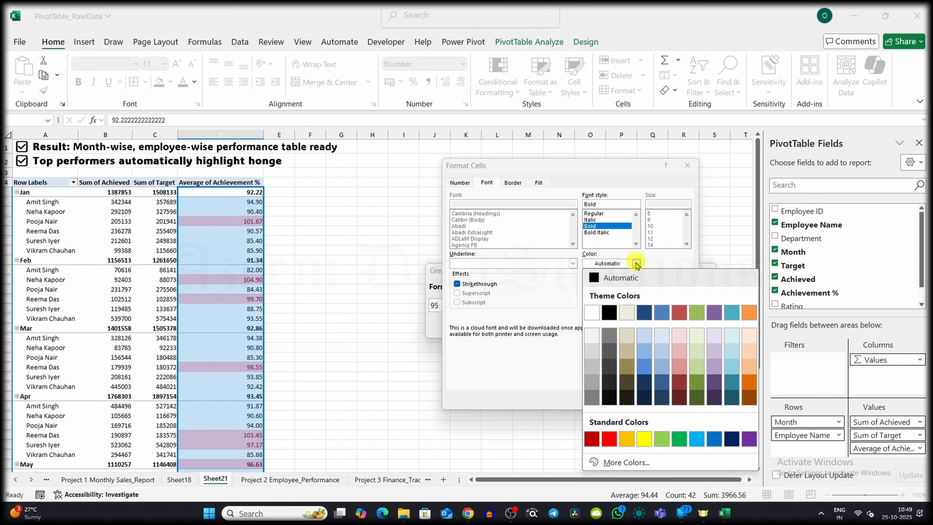
click(613, 322)
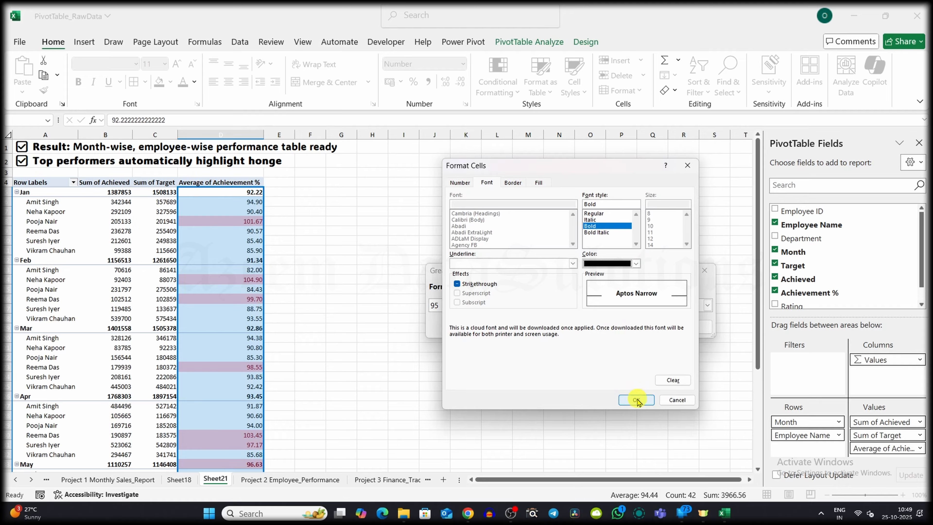
click(539, 184)
click(503, 279)
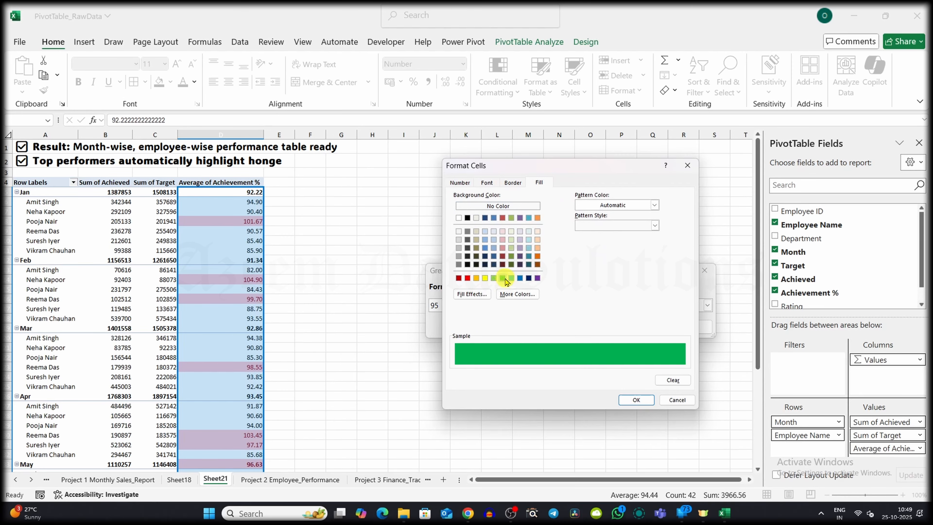
click(634, 403)
click(637, 326)
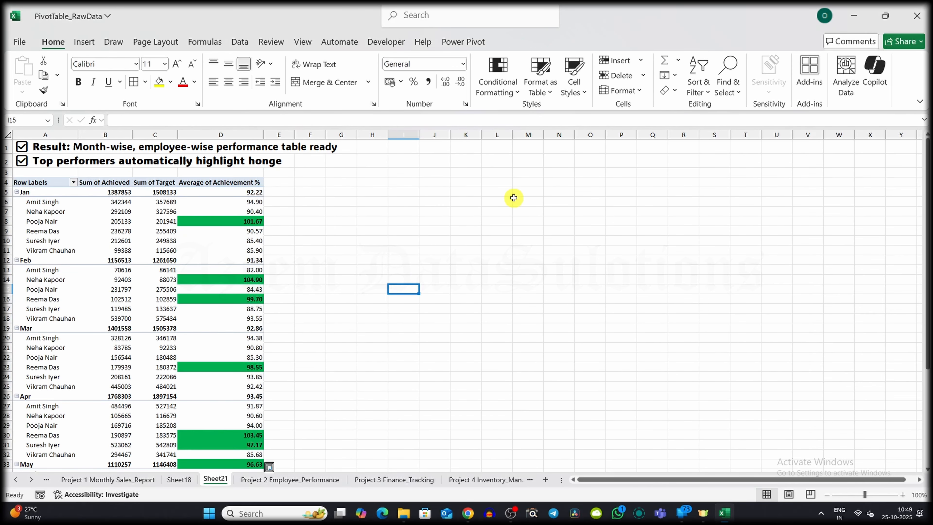
- Paste the two result notes about A, B, C, D rating employee count and rating distribution into cells I1 and I2
mouse_move(927, 216)
mouse_down()
mouse_move(927, 243)
mouse_move(927, 215)
mouse_up()
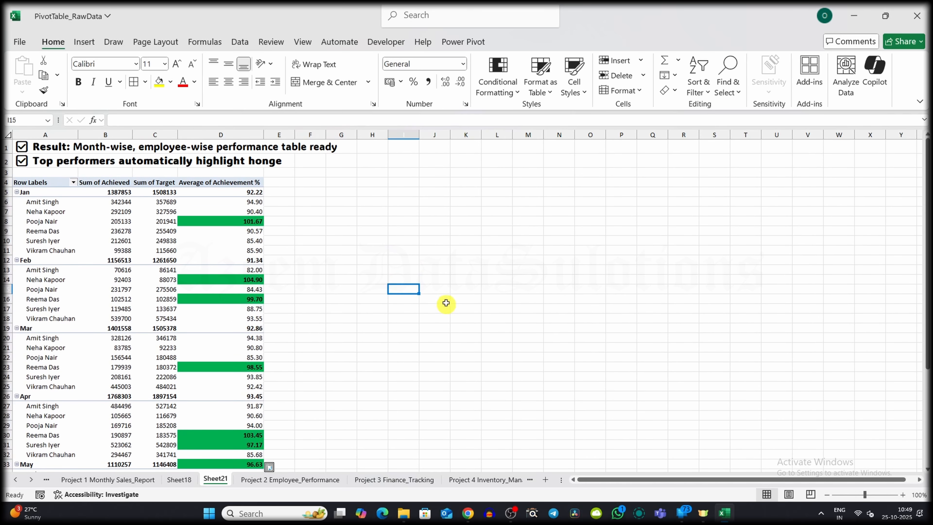
click(398, 150)
key(ctrl+c)
key(ctrl+v)
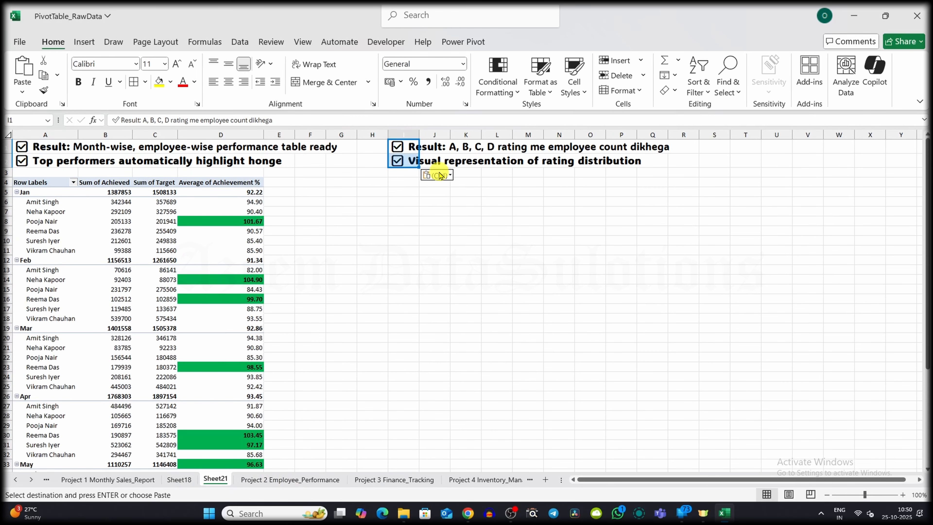
- Copy the whole month-wise performance PivotTable starting at A4 and paste the copy at I4
click(401, 185)
click(40, 185)
key(ctrl+shift+Right)
key(ctrl+shift+Down)
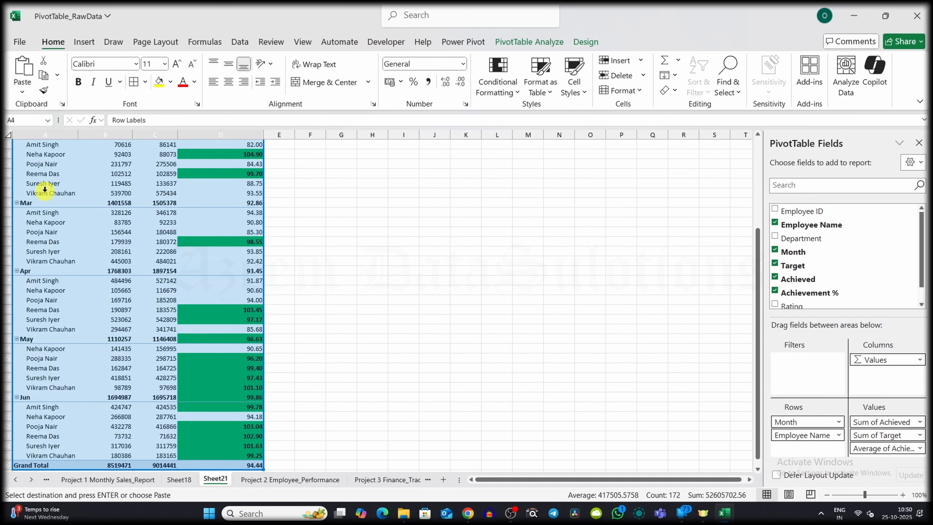
scroll(45, 190, up, 4)
click(403, 184)
key(ctrl+v)
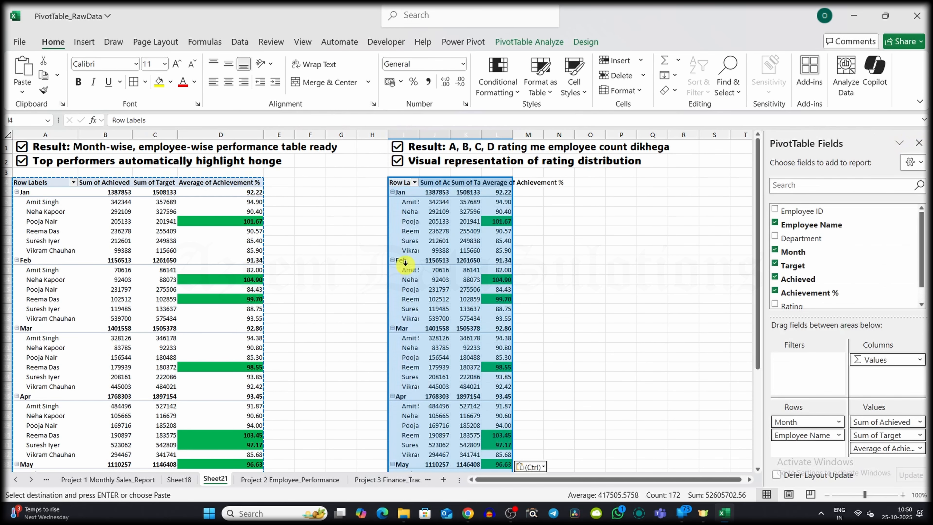
- Rebuild the copied PivotTable with Rating in rows and Count of Employee Name as the only value
click(775, 290)
click(775, 277)
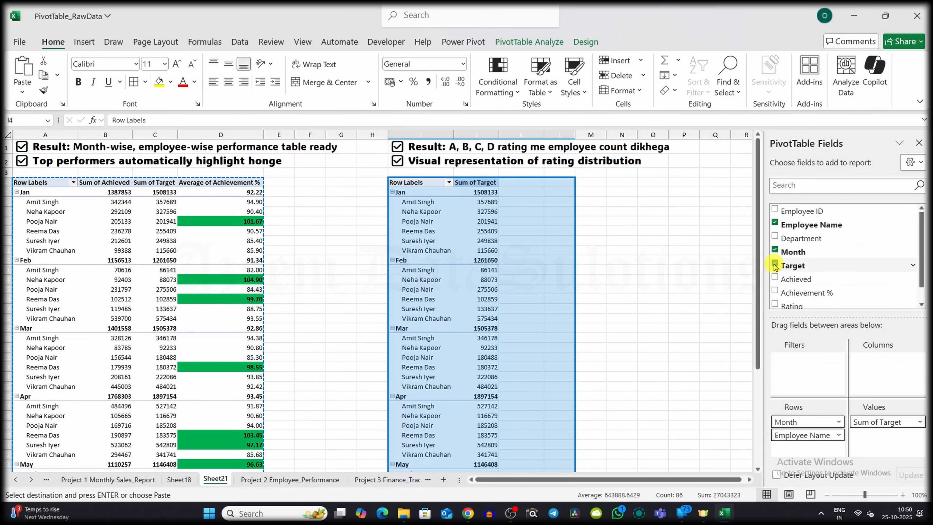
click(775, 263)
click(775, 251)
drag(804, 421, 890, 423)
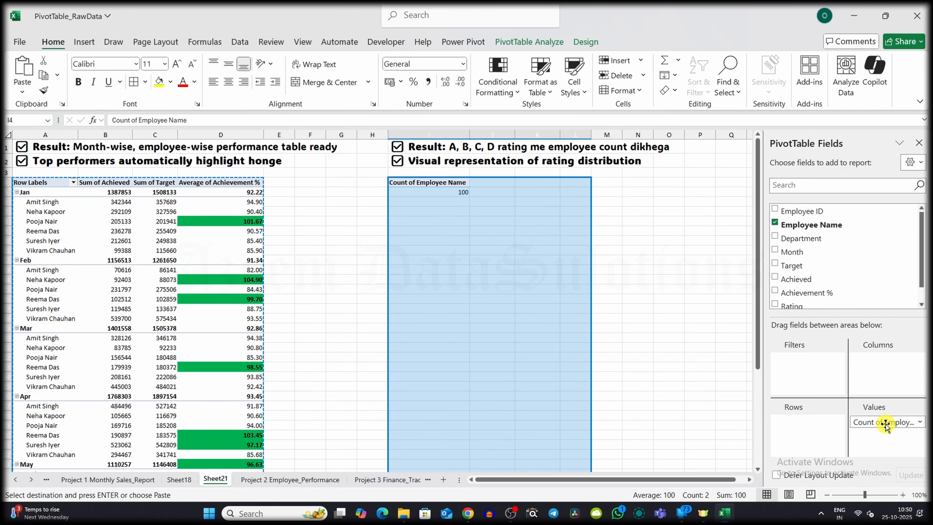
drag(786, 301, 808, 428)
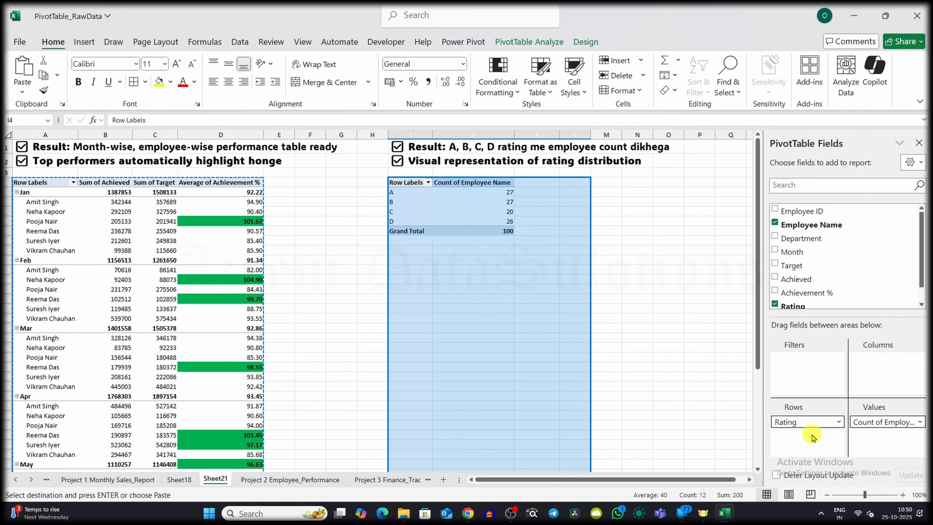
click(665, 263)
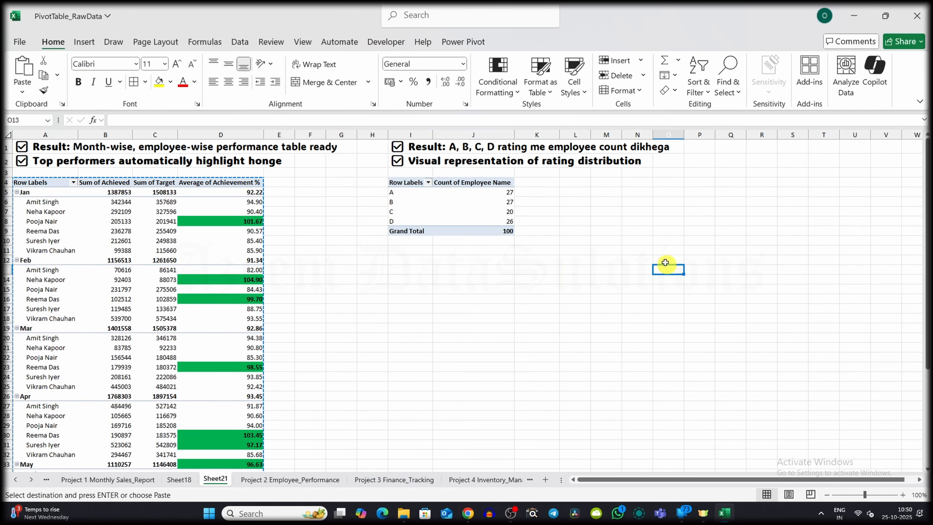
- Insert a pie PivotChart based on the rating count PivotTable
click(410, 184)
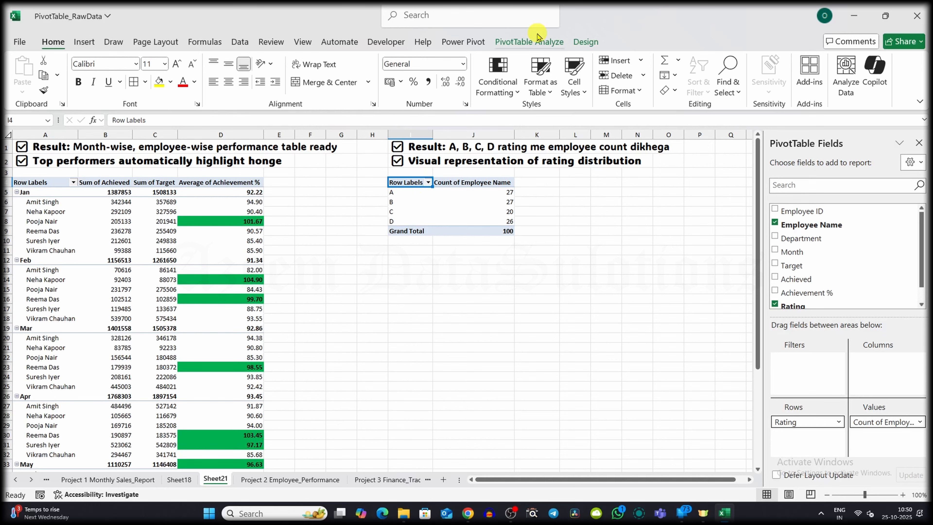
click(537, 37)
click(710, 79)
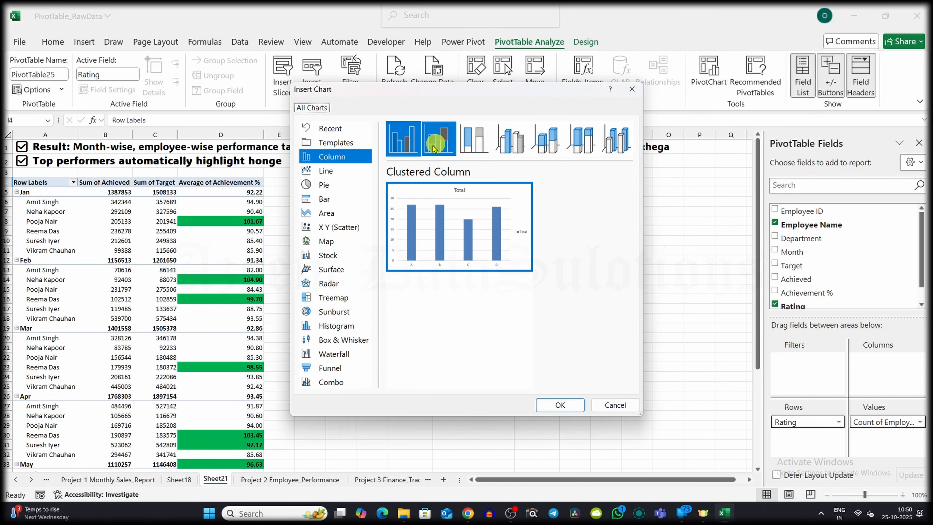
click(324, 185)
click(561, 405)
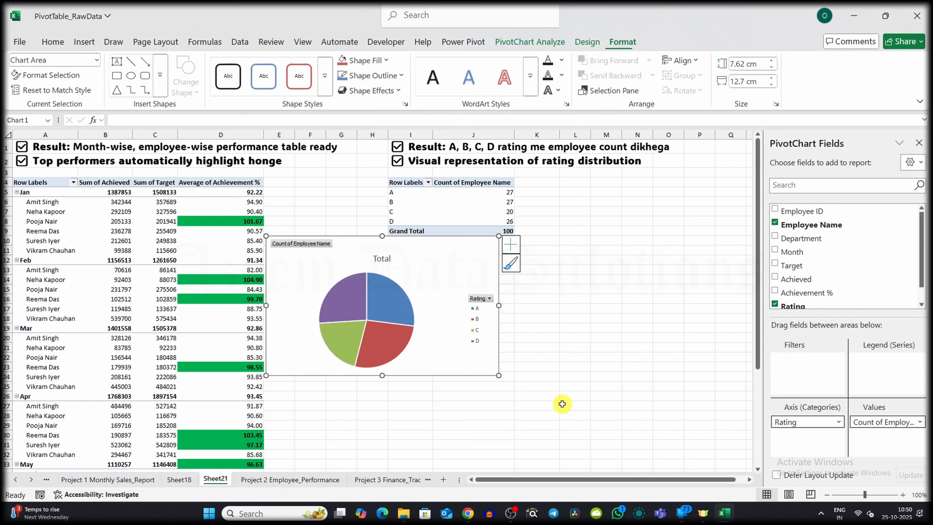
- Apply the grey-background style with percentage labels to the pie chart and place it beside the rating count PivotTable
click(511, 263)
click(587, 308)
mouse_move(339, 243)
mouse_down()
mouse_move(623, 247)
mouse_move(589, 184)
mouse_up()
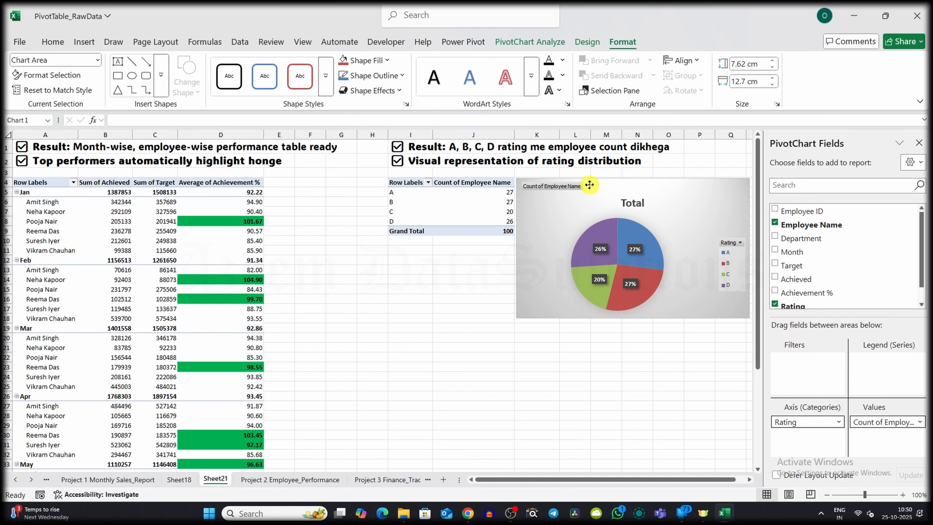
- Paste the result note about the dashboard showing the selected department's employees into cell I22
click(418, 360)
key(ctrl+v)
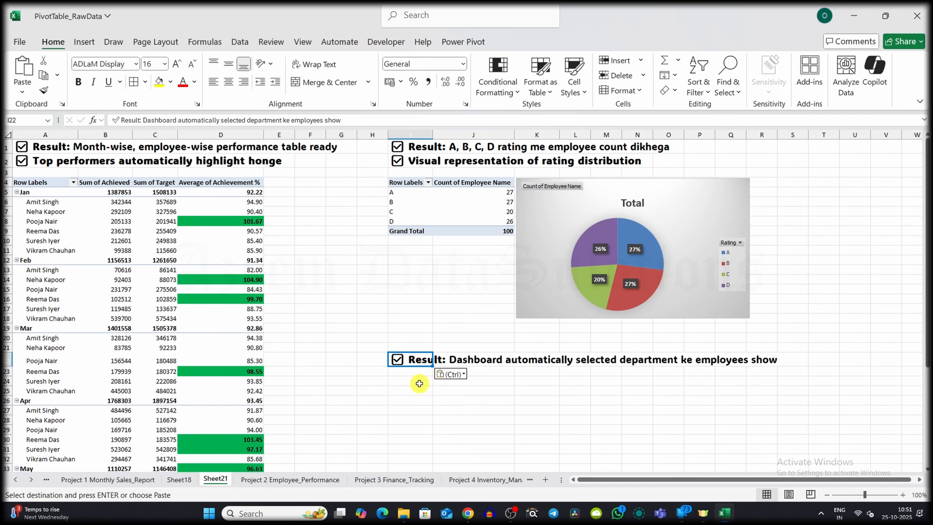
click(408, 384)
- Add a Department slicer to the rating PivotTable, shorten it to about 4.79 cm high, and place it under the note in I22
click(400, 184)
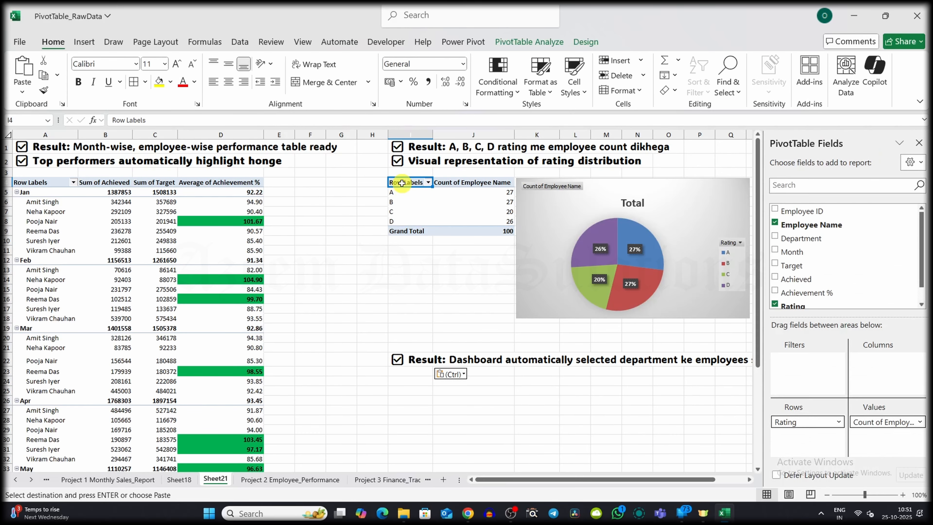
click(516, 43)
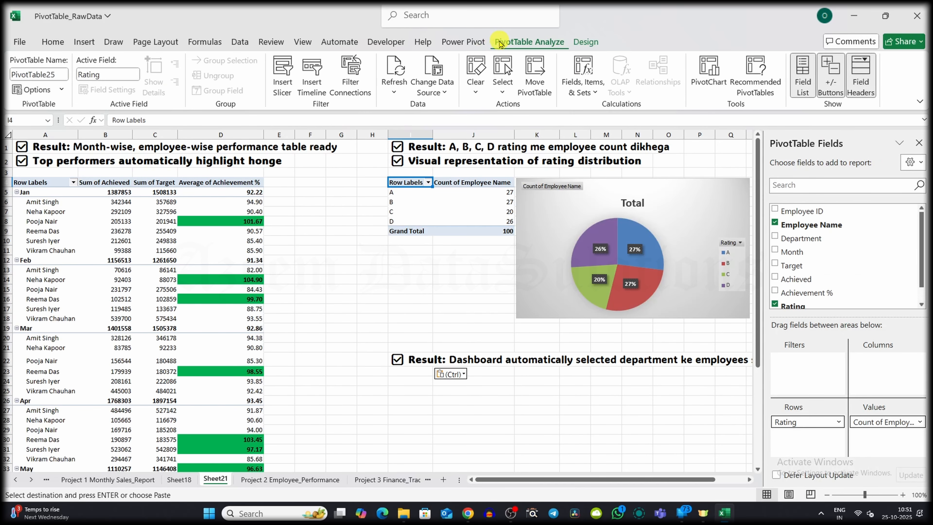
click(282, 75)
click(524, 250)
click(553, 398)
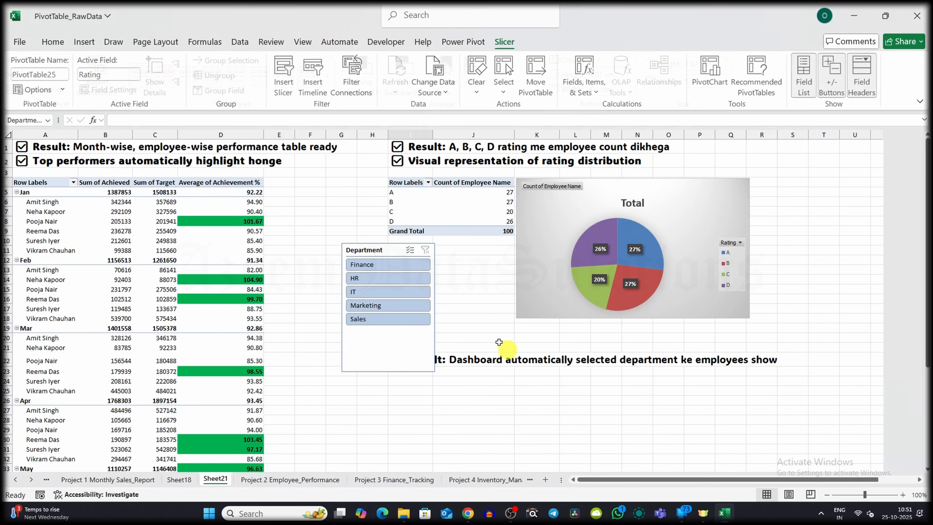
drag(405, 254, 471, 270)
drag(453, 387, 453, 346)
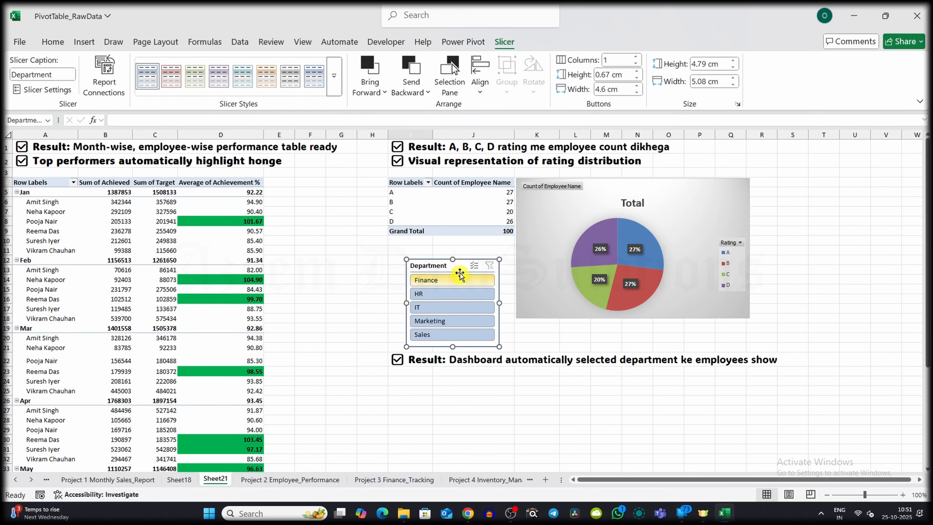
drag(459, 266, 443, 380)
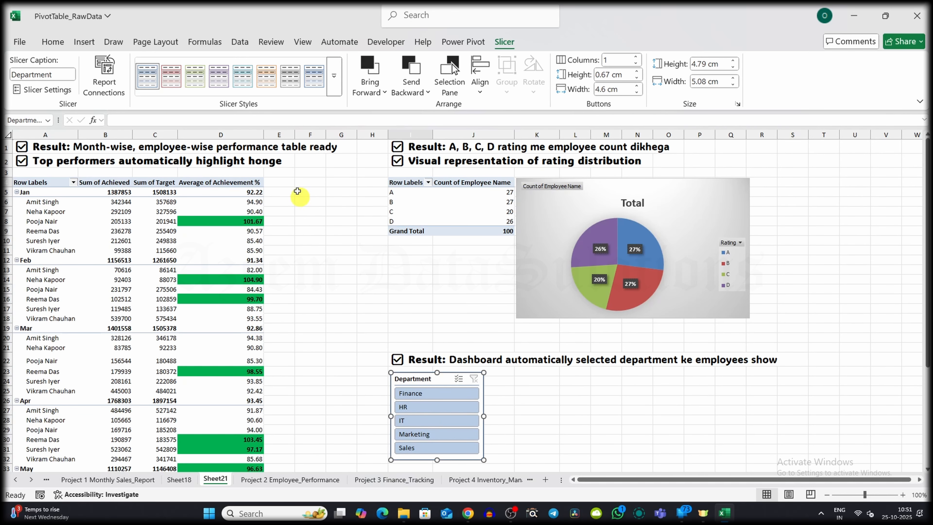
- Connect the Department slicer to the other PivotTables on Sheet18 and Sheet21, including PivotTable21, PivotTable22 and PivotTable24
click(105, 76)
click(471, 310)
scroll(471, 305, down, 2)
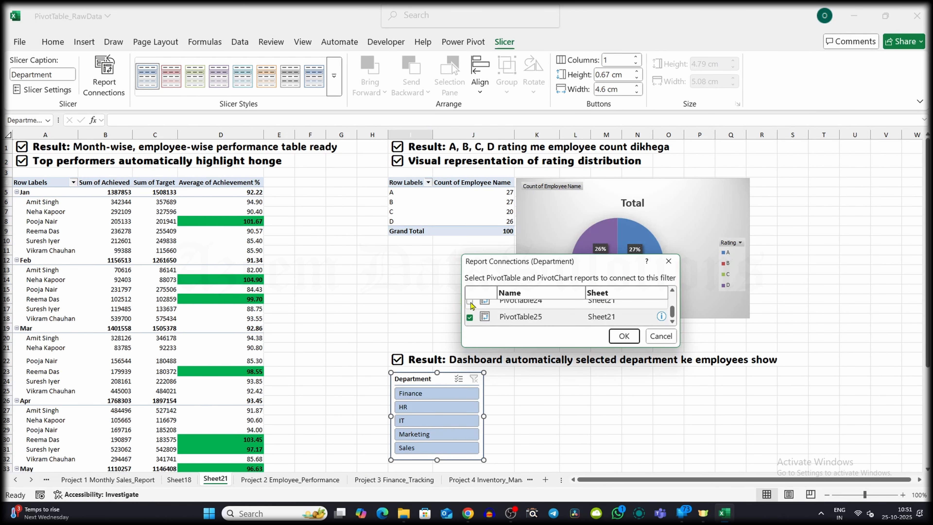
click(471, 303)
click(672, 290)
click(673, 290)
click(672, 290)
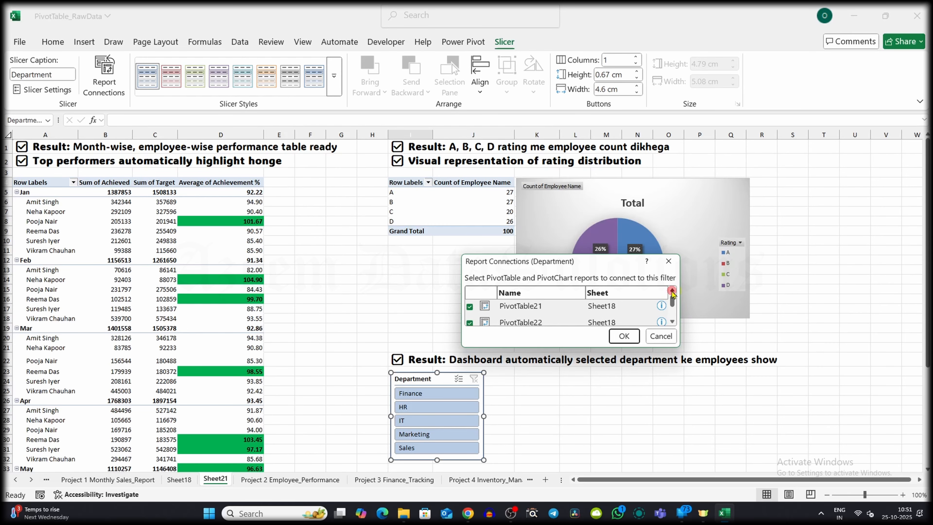
click(625, 336)
- Test the Department slicer by filtering for Finance, HR, IT, Marketing and Sales in turn, and clear the filter
click(421, 398)
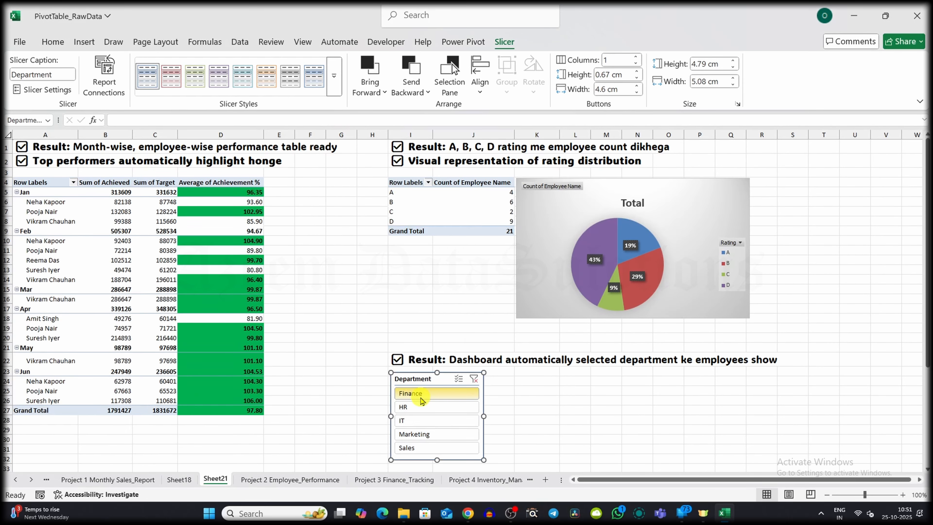
click(424, 407)
click(426, 420)
click(430, 434)
click(433, 448)
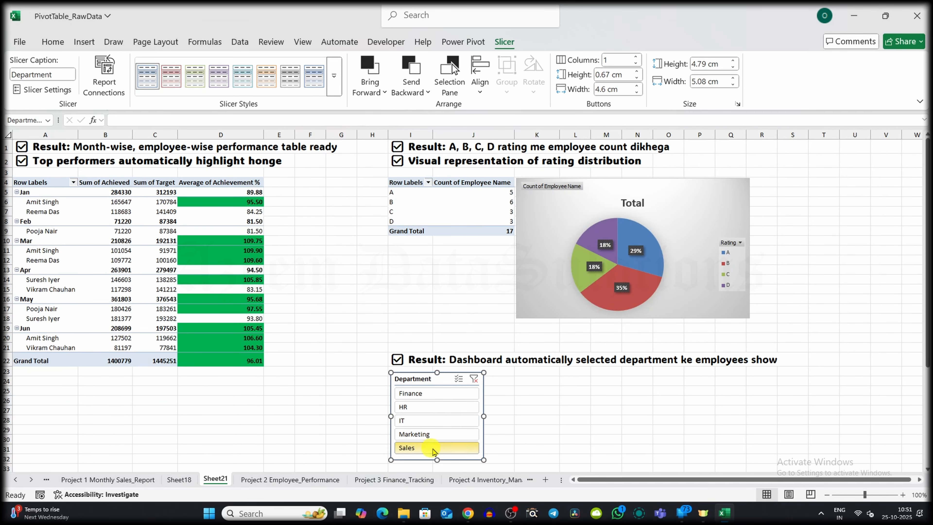
click(474, 379)
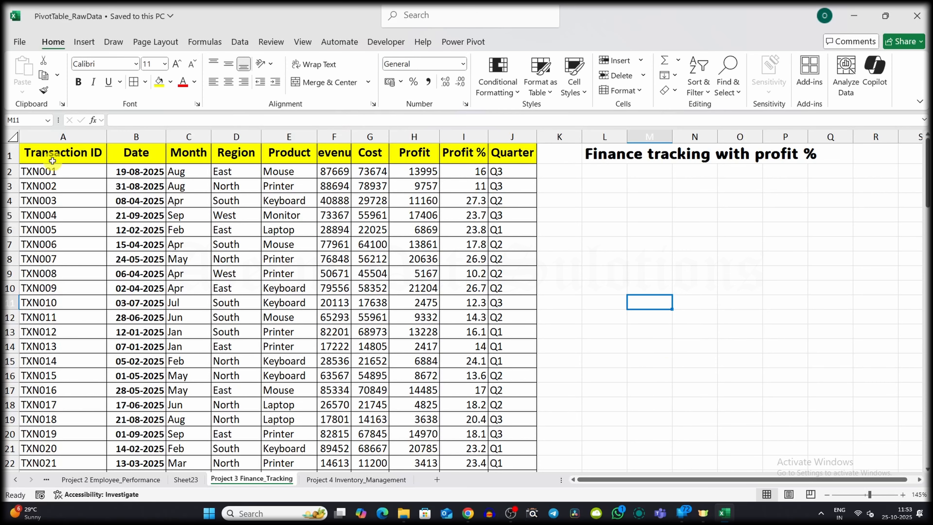
- Create a PivotTable on a new worksheet from the full Project 3 Finance_Tracking data range
click(52, 160)
key(ctrl+a)
scroll(379, 187, down, 20)
scroll(377, 188, up, 20)
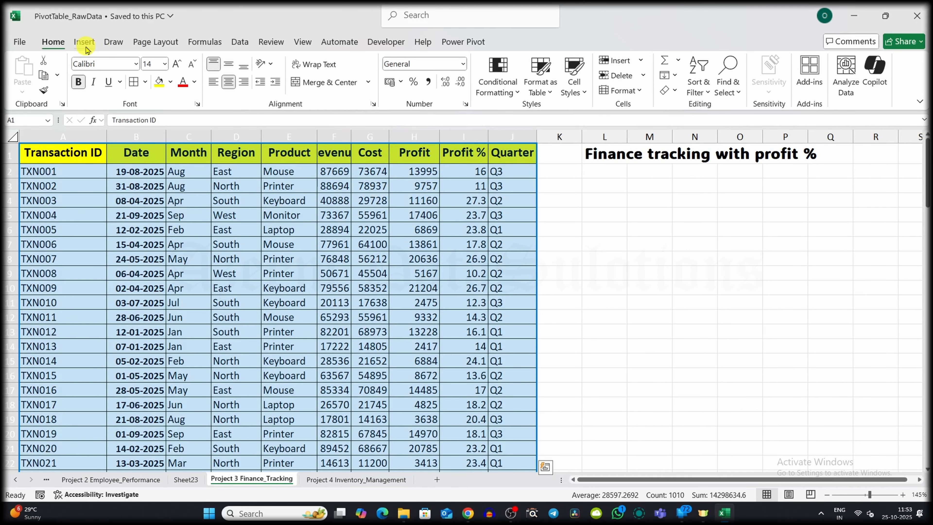
click(85, 44)
click(32, 69)
click(581, 377)
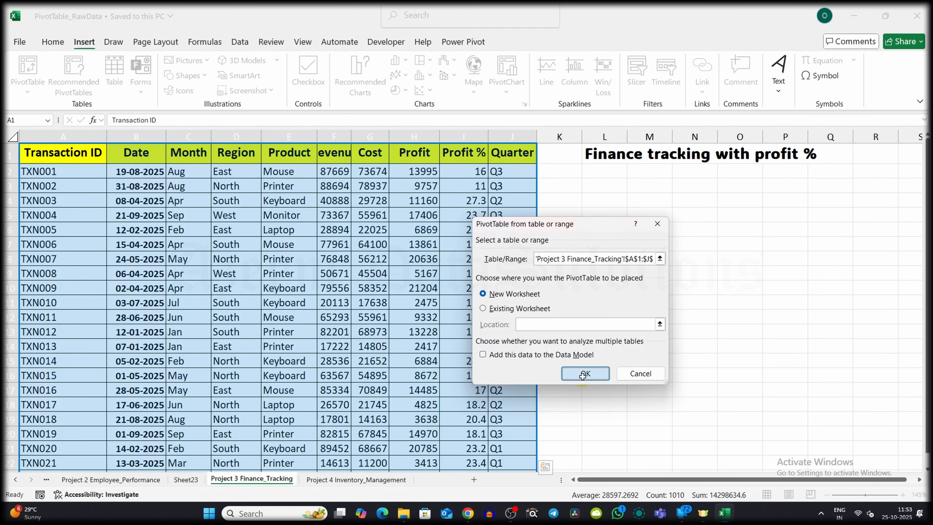
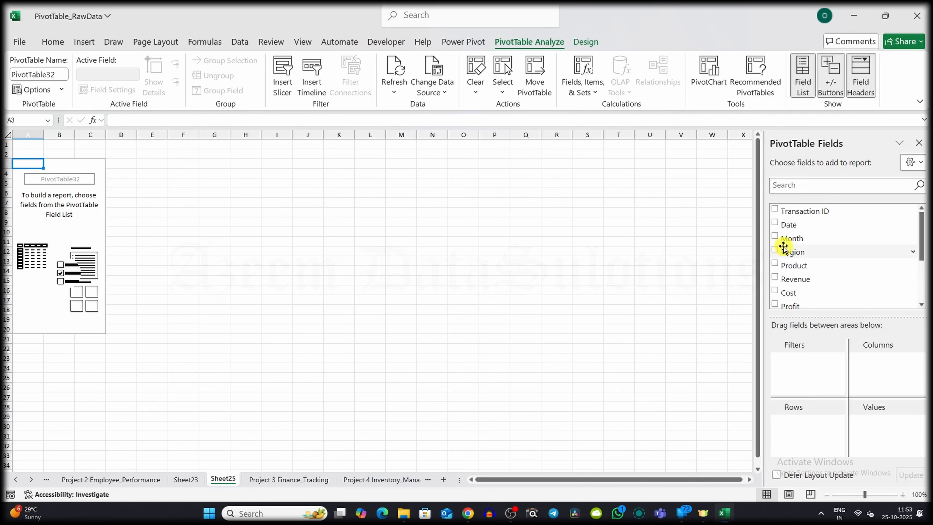
- Lay out the finance PivotTable with Region in columns, Product in rows and Profit % as values
drag(776, 253, 871, 368)
drag(781, 280, 808, 422)
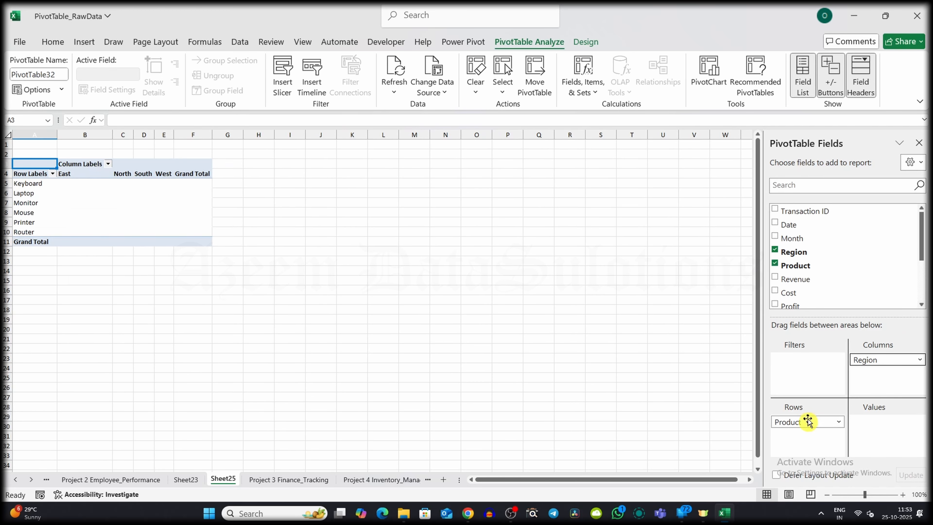
scroll(785, 299, down, 1)
drag(776, 296, 867, 422)
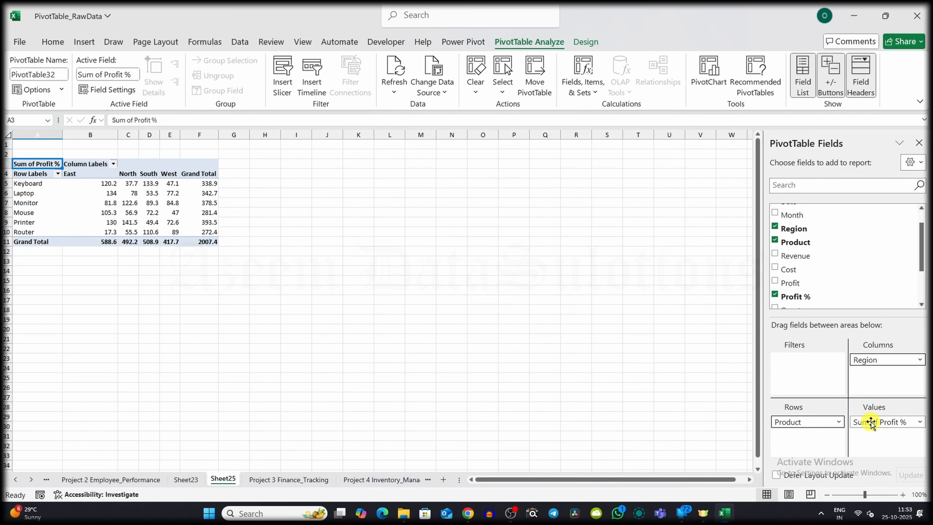
- Summarize the Profit % value field by Average instead of Sum
click(914, 422)
click(863, 408)
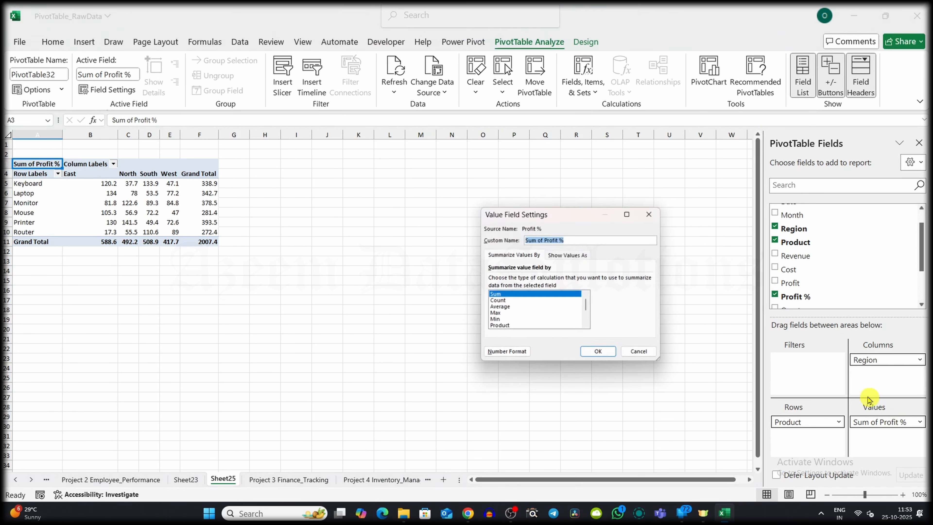
click(502, 308)
click(599, 352)
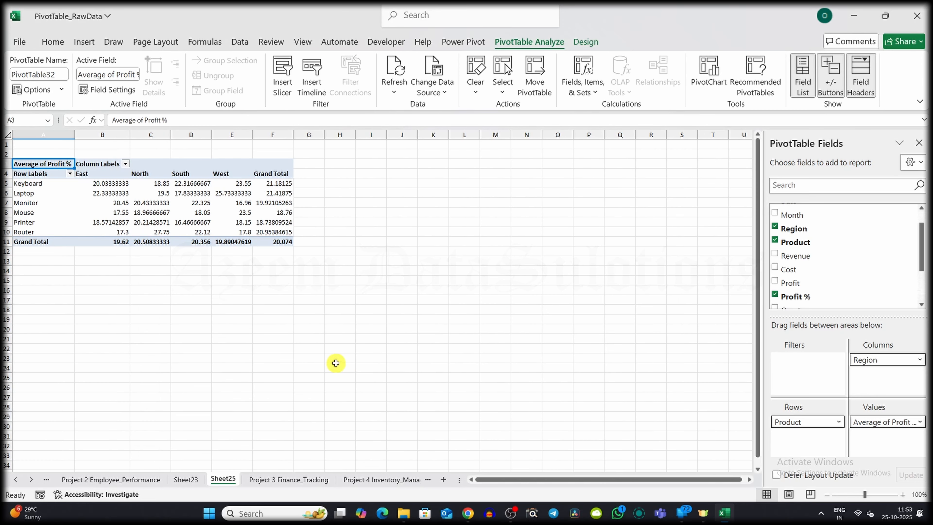
- Format the average profit percentages in B5:E10 to show two decimal places
drag(100, 183, 232, 232)
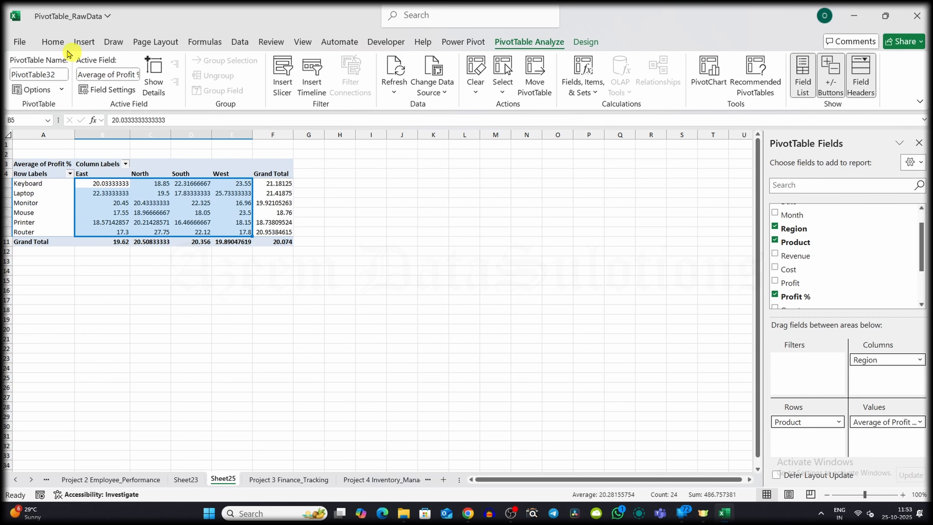
click(52, 41)
click(457, 84)
click(458, 83)
click(457, 84)
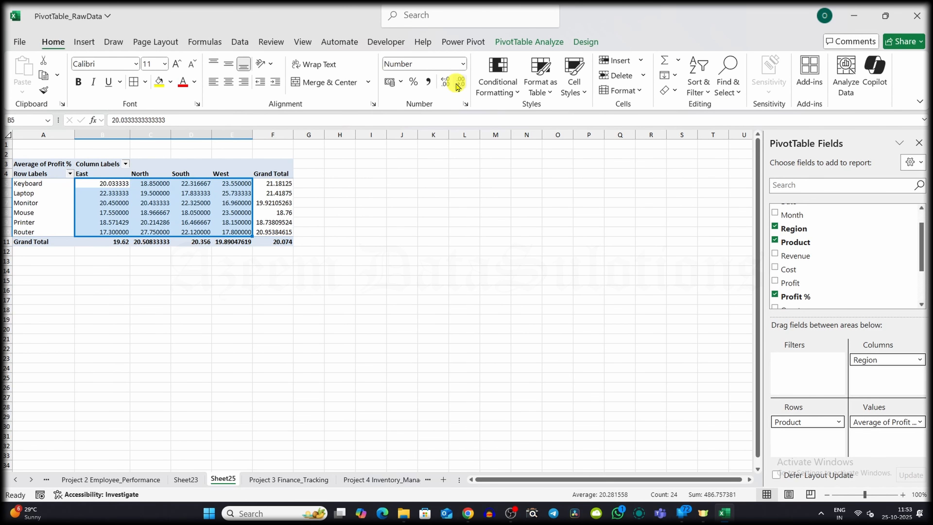
click(457, 84)
click(458, 84)
click(458, 84)
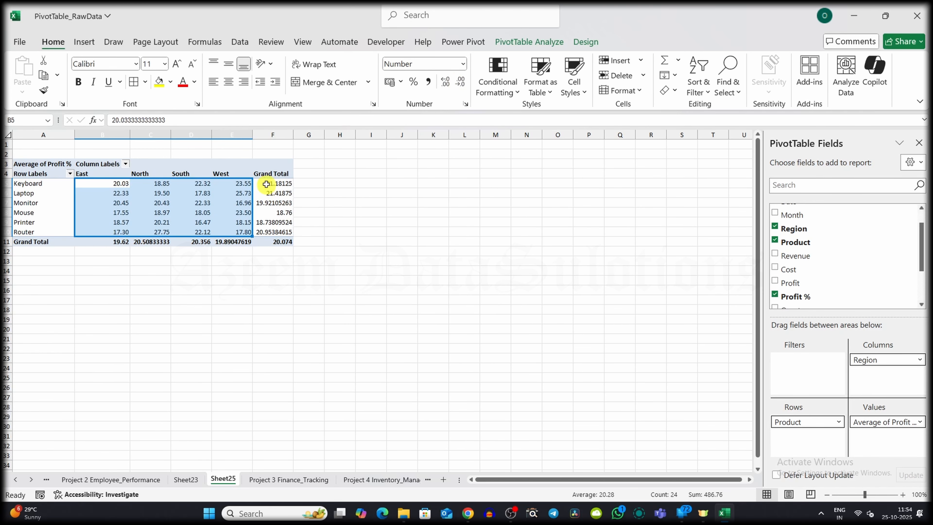
- Widen the East, North, South and West columns (B to E) of the finance PivotTable
drag(253, 133, 267, 133)
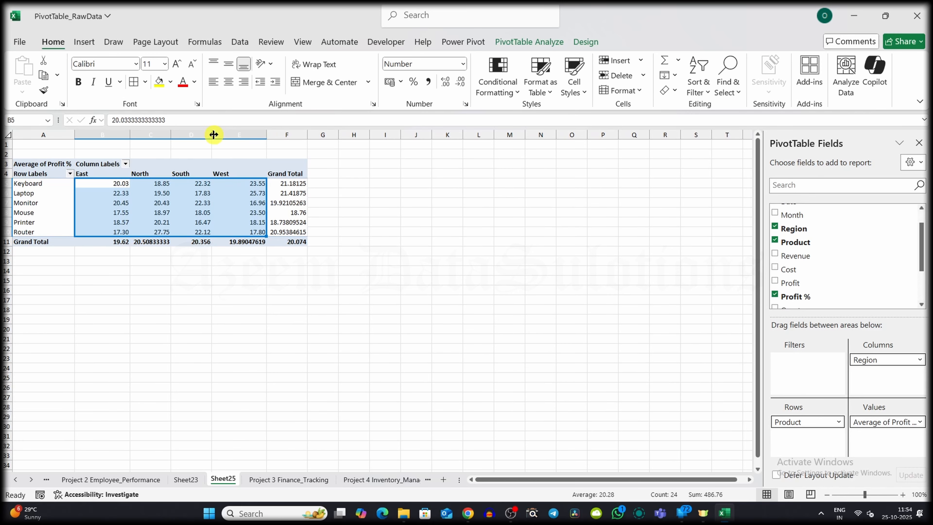
drag(110, 134, 239, 137)
drag(211, 133, 267, 135)
click(499, 241)
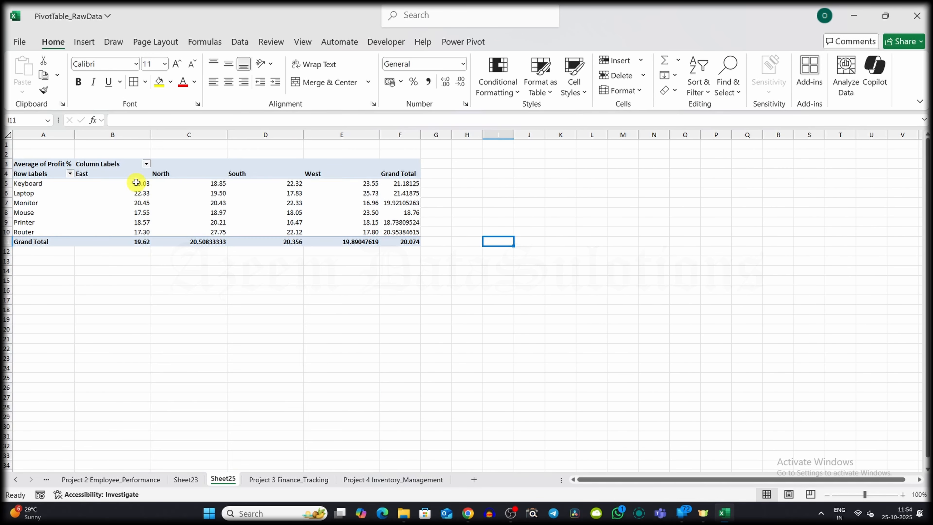
- Apply green data bars to the average profit percentages in B5:E10 of the finance PivotTable
drag(135, 183, 365, 232)
click(516, 92)
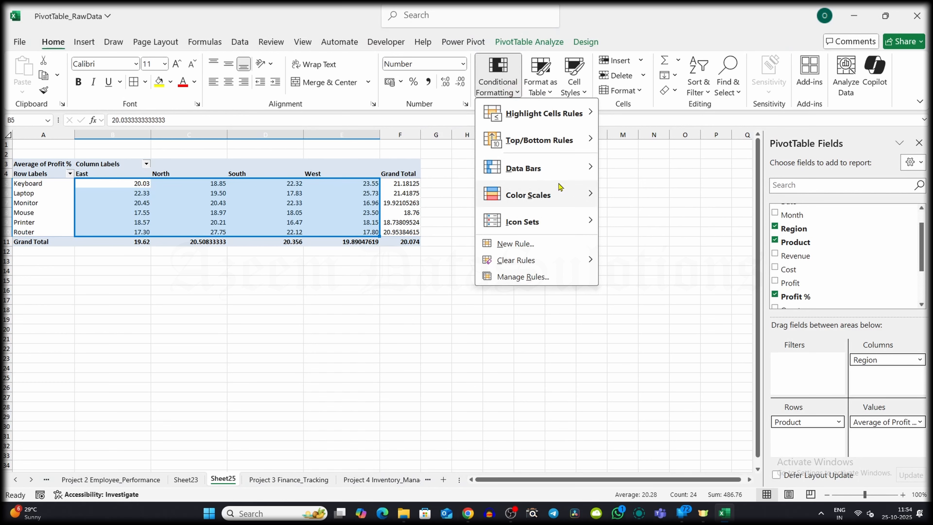
click(629, 182)
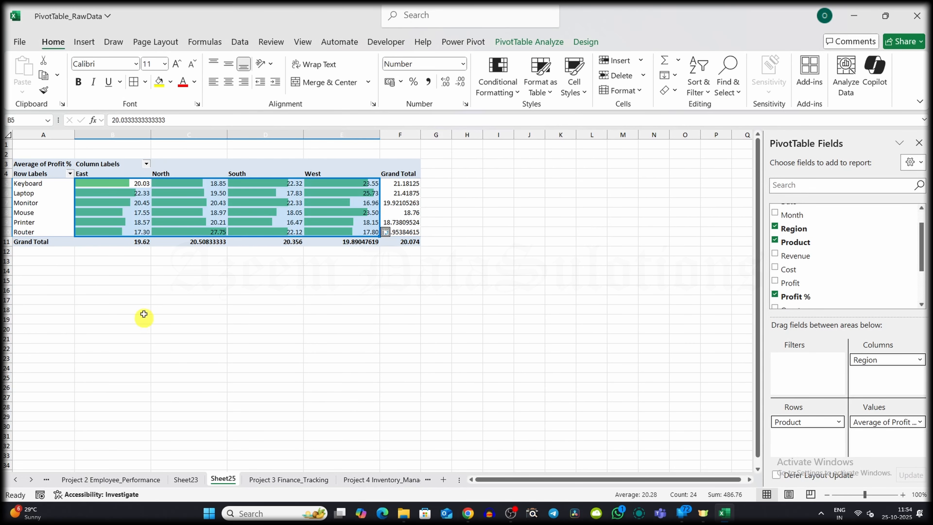
- Increase the height of rows 5 to 10 so the product rows of the finance PivotTable are taller
drag(6, 183, 8, 237)
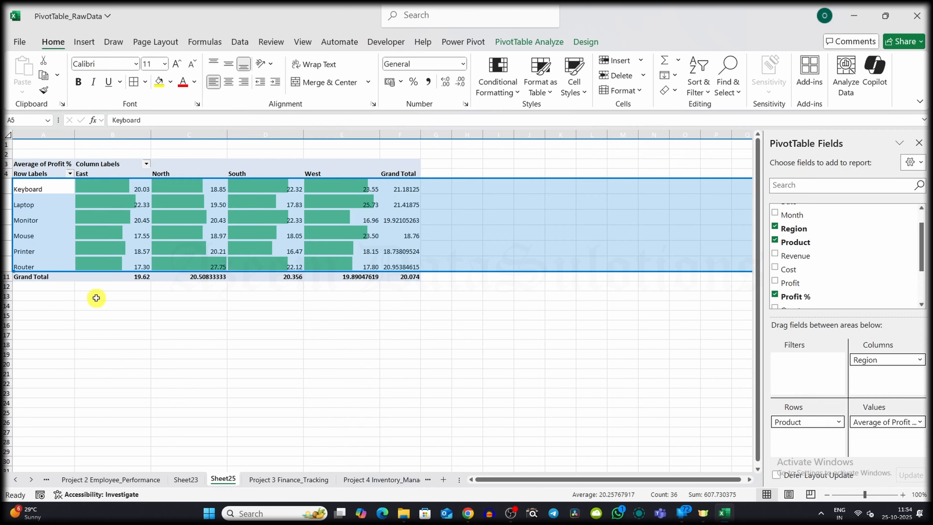
click(189, 335)
click(43, 304)
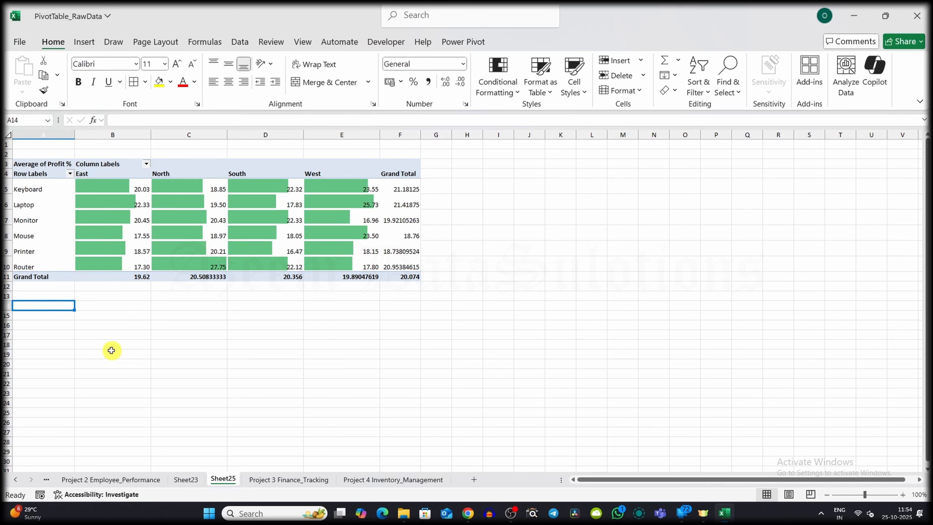
- Copy the whole Average of Profit % PivotTable and paste the duplicate at A15
click(45, 165)
key(ctrl+a)
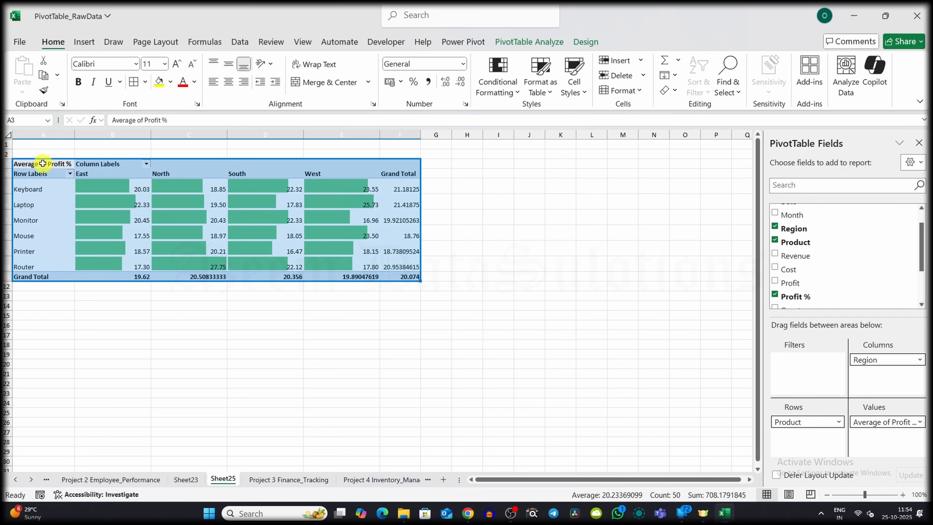
key(ctrl+c)
click(43, 316)
key(ctrl+v)
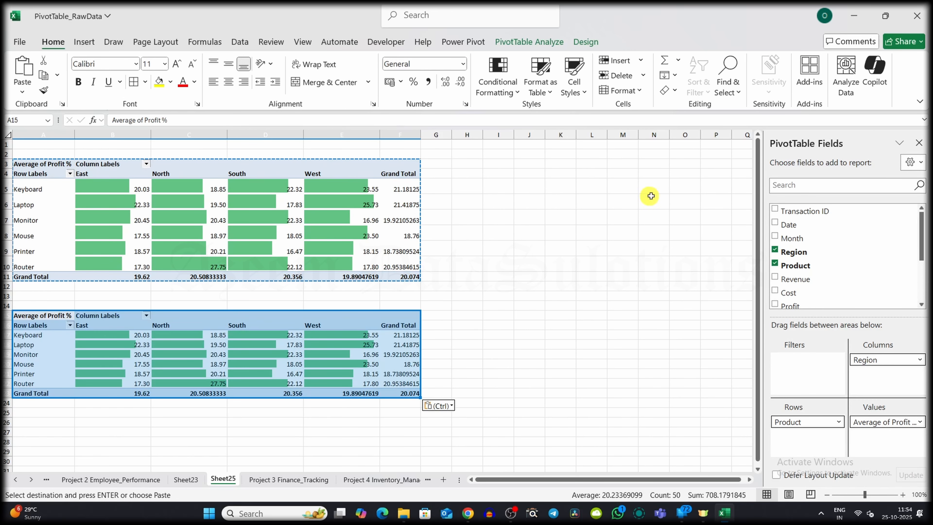
- Remove the Region, Product and Profit % fields from the duplicated PivotTable at A15
click(775, 251)
click(776, 264)
scroll(776, 250, down, 2)
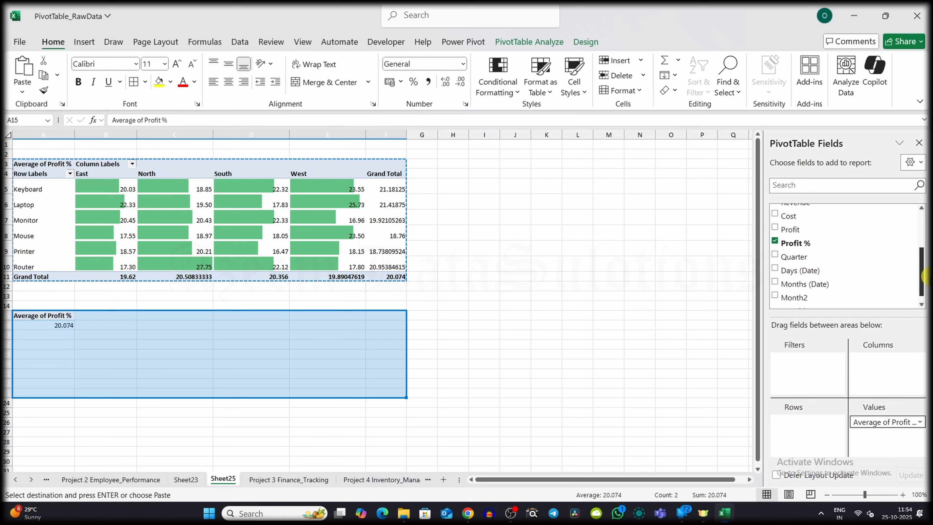
click(775, 240)
- Lay out the PivotTable at A15 with Quarter in columns, Product in rows and Sum of Profit as values
drag(776, 256, 879, 371)
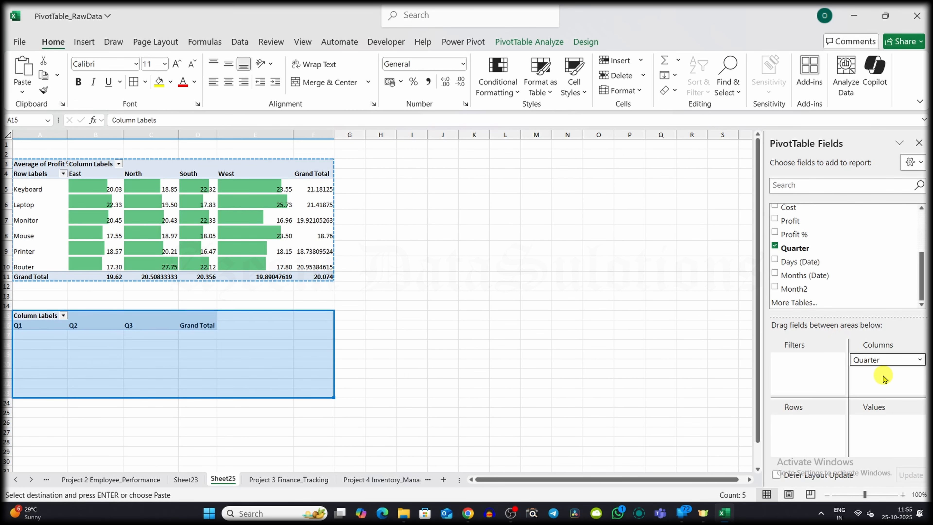
drag(777, 219, 884, 439)
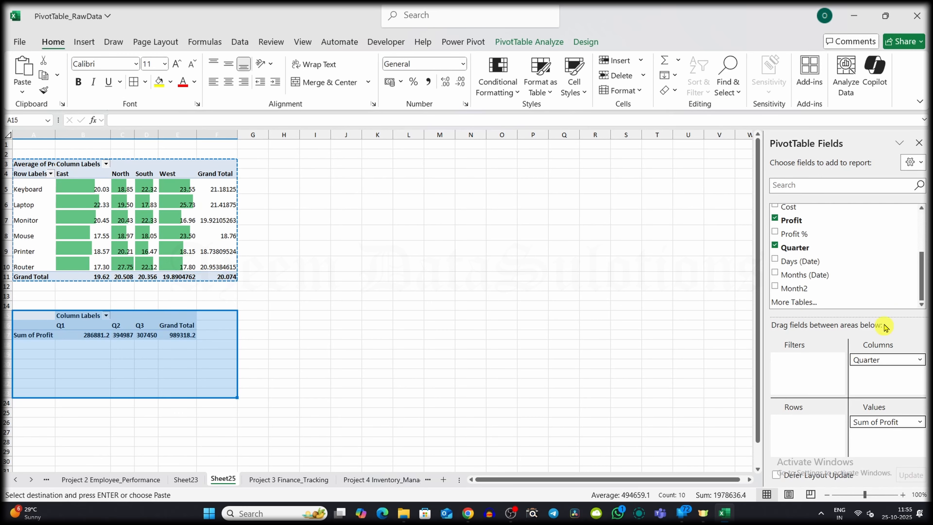
scroll(918, 257, up, 2)
drag(786, 231, 805, 424)
click(437, 335)
key(Escape)
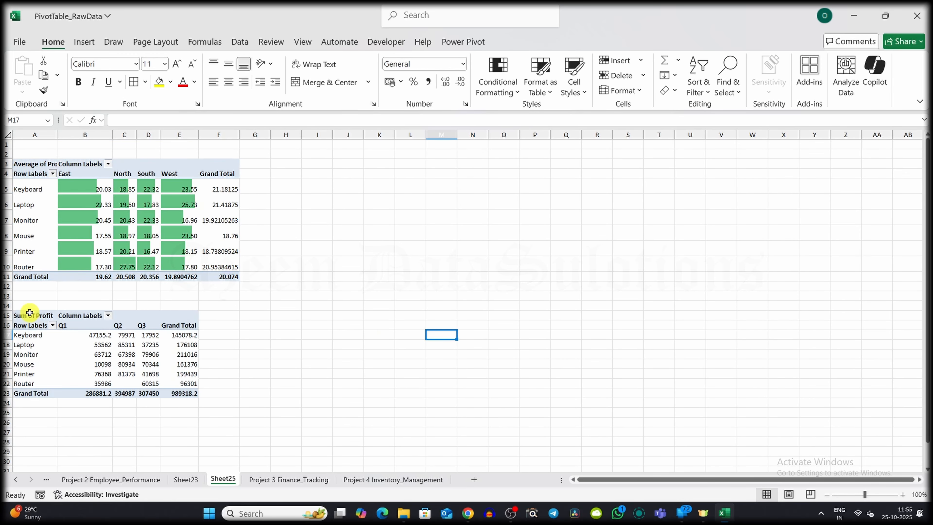
- Insert a Line with Markers PivotChart based on the quarterly Sum of Profit PivotTable
click(30, 315)
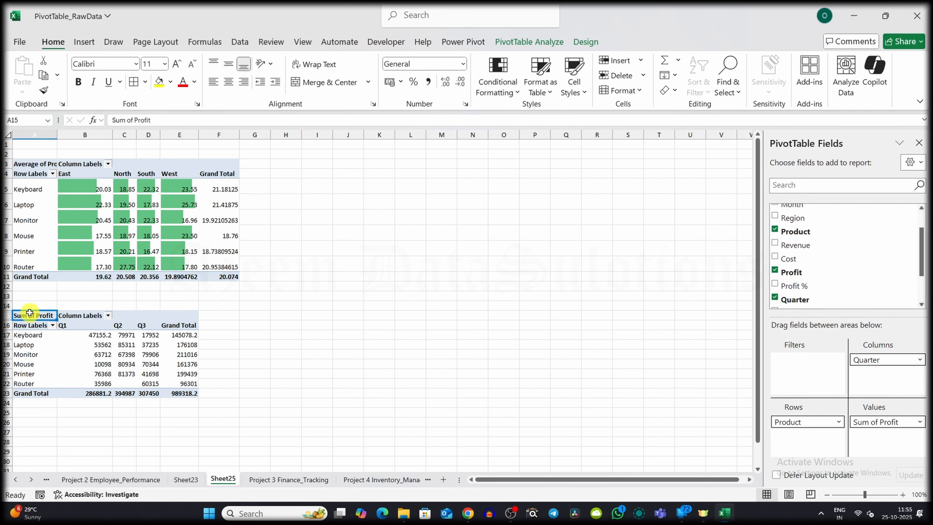
click(548, 45)
click(709, 72)
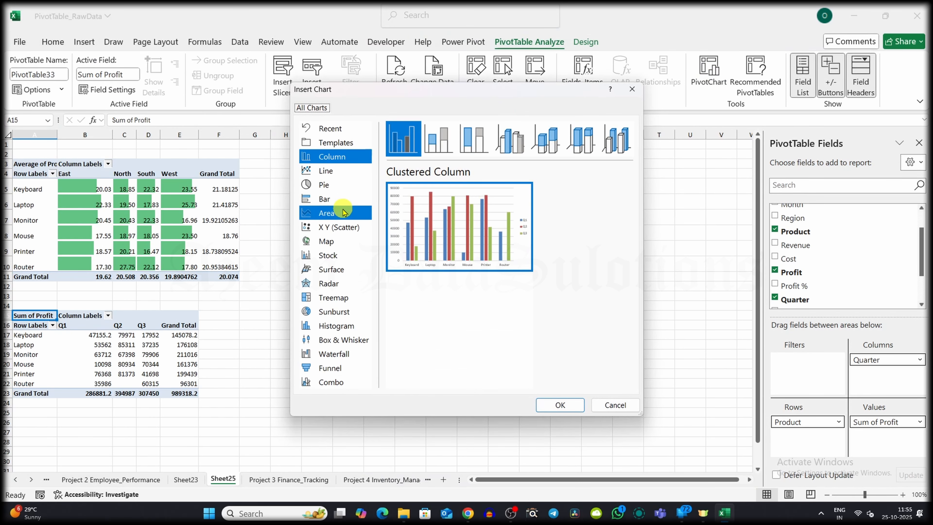
click(326, 170)
click(510, 139)
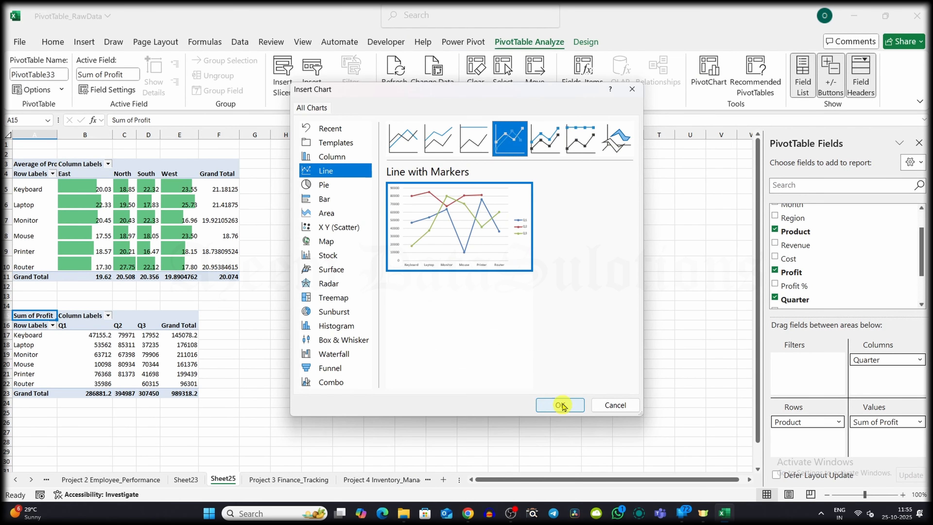
click(560, 405)
- Apply the grey gradient chart style with large labelled markers to the quarterly profit line chart
click(515, 263)
scroll(594, 367, down, 5)
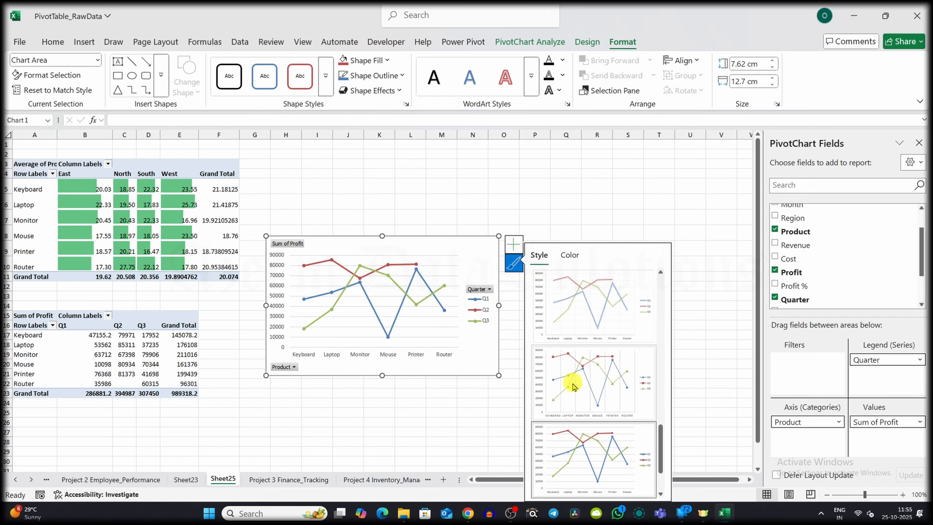
drag(663, 443, 652, 270)
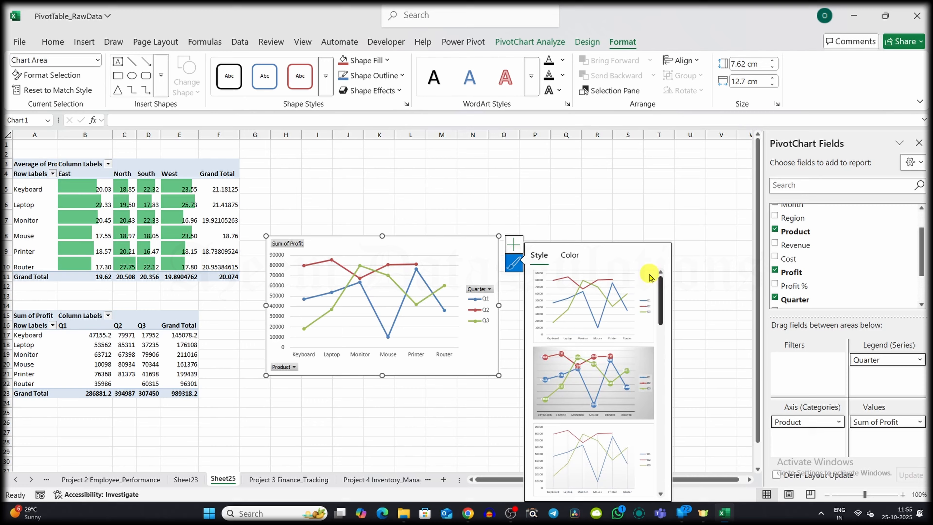
click(572, 350)
- Move the line chart beside the quarterly profit PivotTable and widen columns C to E
drag(440, 241, 378, 315)
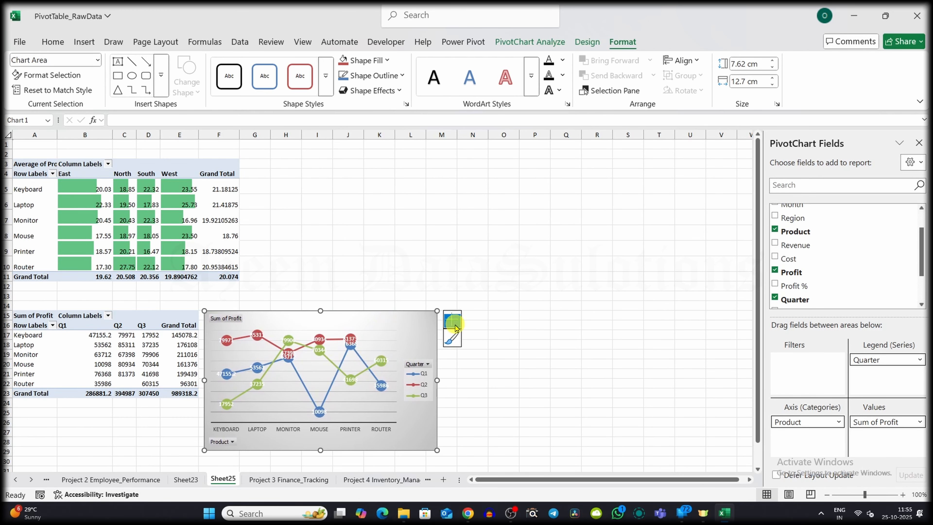
click(589, 315)
drag(136, 133, 270, 139)
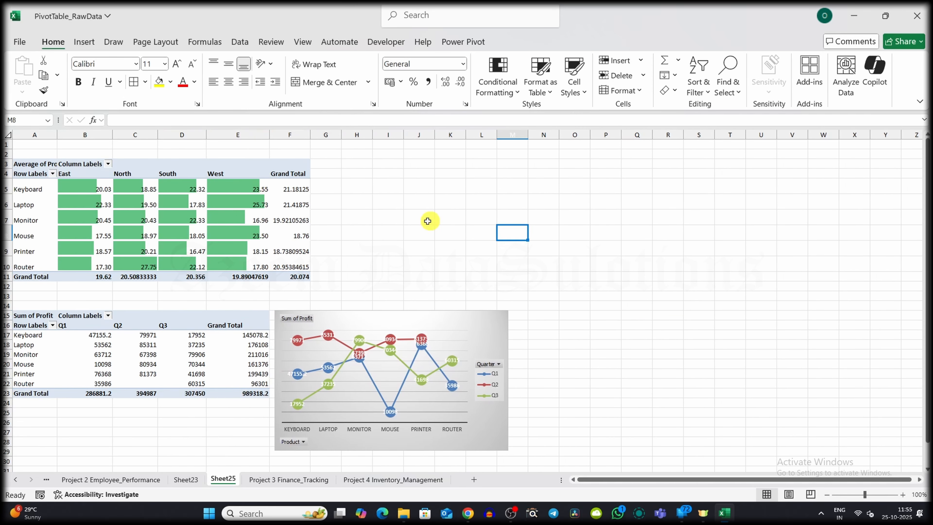
- Copy the quarterly Sum of Profit PivotTable and paste the duplicate at H3
click(40, 315)
key(ctrl+c)
key(ctrl+a)
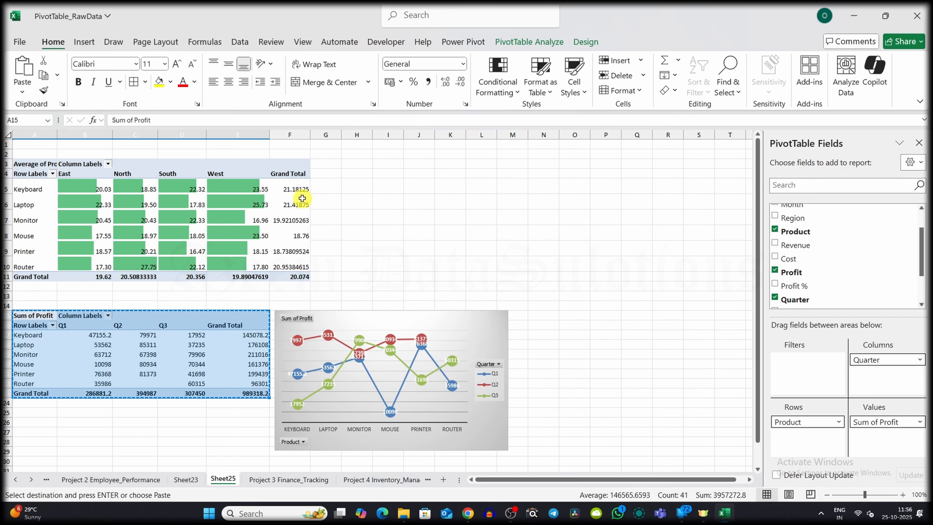
click(359, 164)
key(ctrl+v)
- Remove the Product, Profit and Quarter fields from the duplicated PivotTable at H3
click(775, 264)
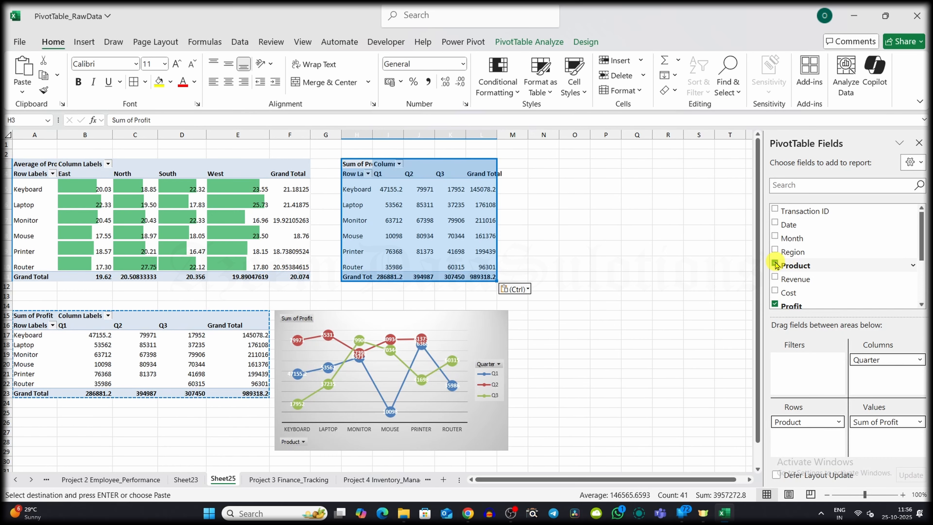
click(775, 303)
drag(923, 239, 923, 280)
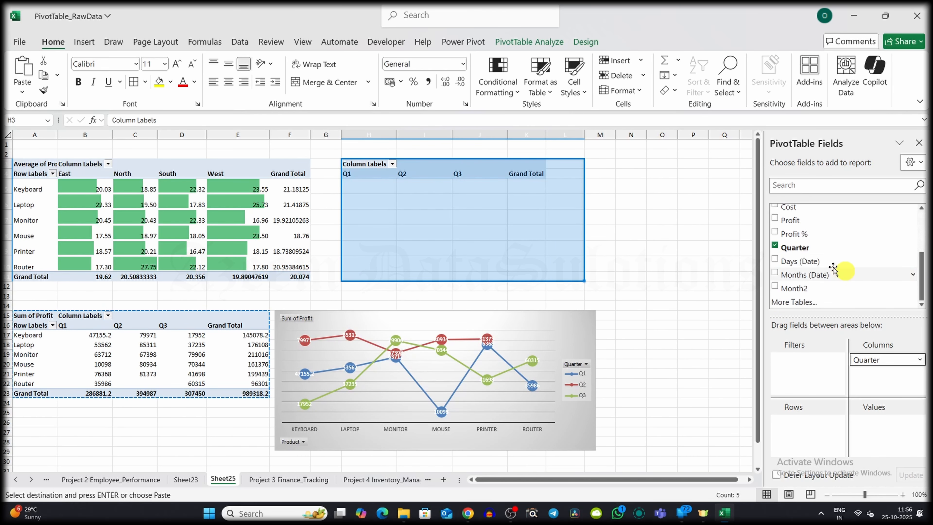
click(774, 249)
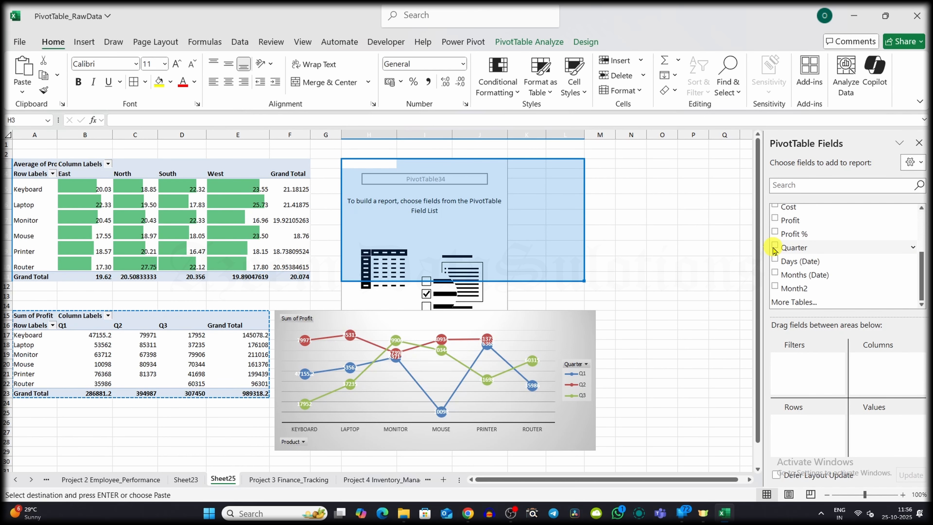
- Lay out the PivotTable at H3 with Product in rows and sums of Revenue, Cost, Profit and Profit % as values
scroll(781, 248, up, 3)
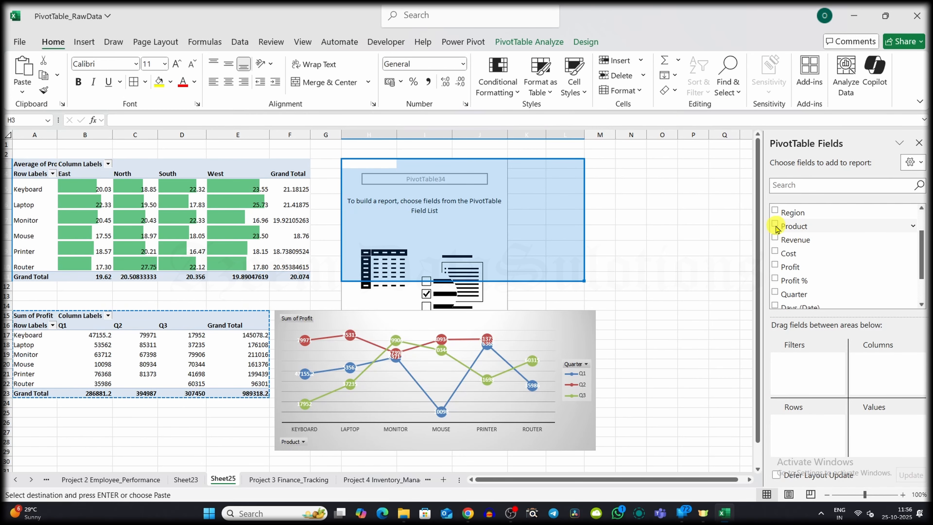
drag(790, 226, 889, 428)
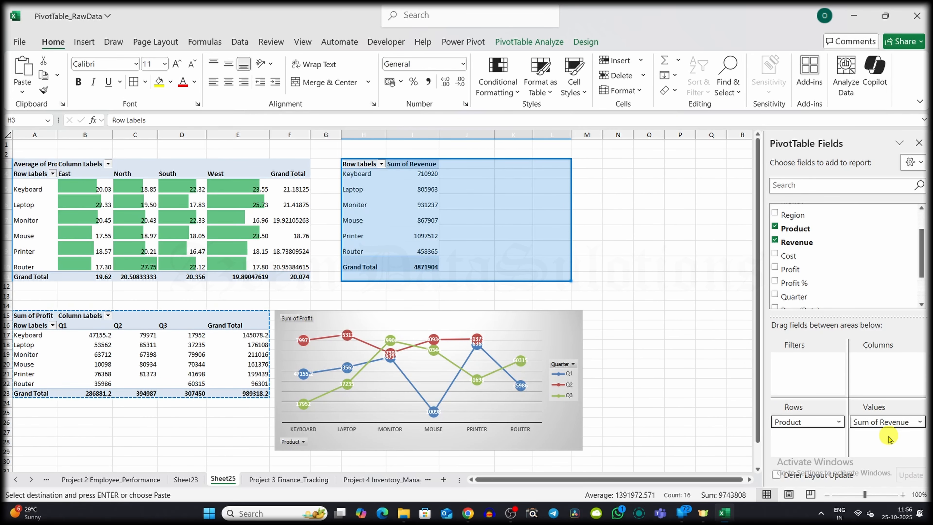
drag(775, 256, 891, 435)
drag(777, 263, 885, 448)
scroll(775, 233, down, 3)
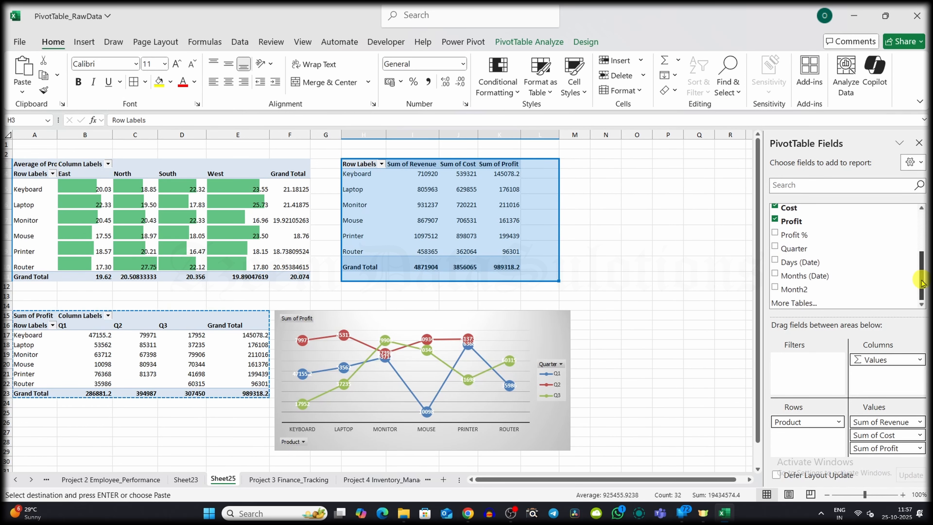
drag(775, 234, 879, 457)
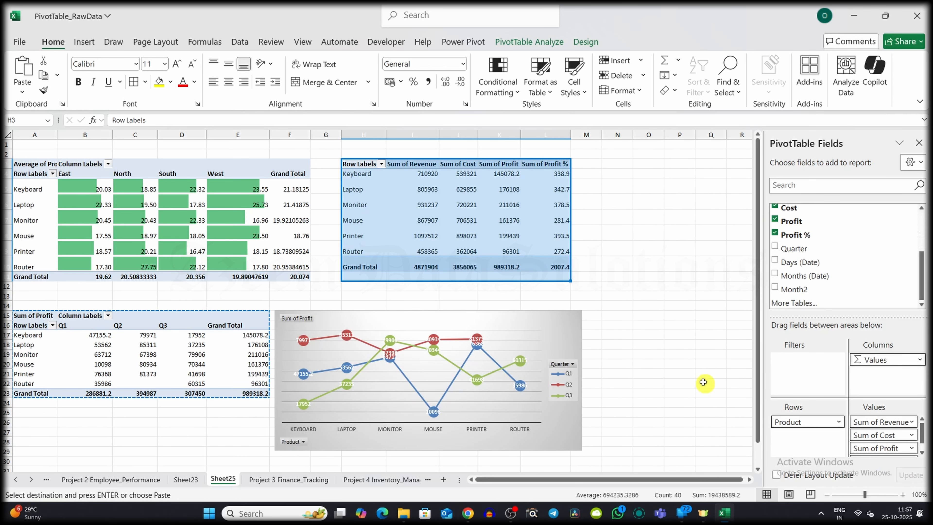
- Filter the products in the PivotTable at H3 to the top 5 items by Sum of Revenue
click(364, 174)
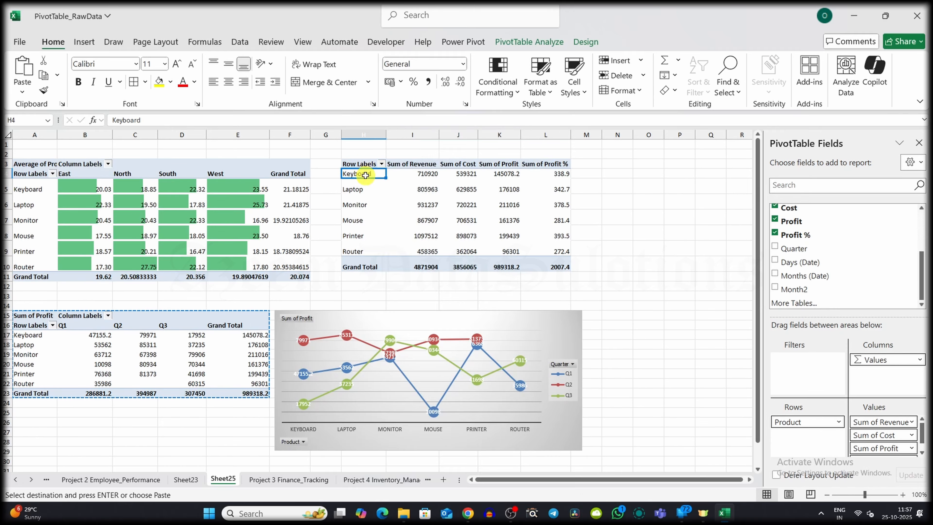
right_click(365, 175)
mouse_move(468, 293)
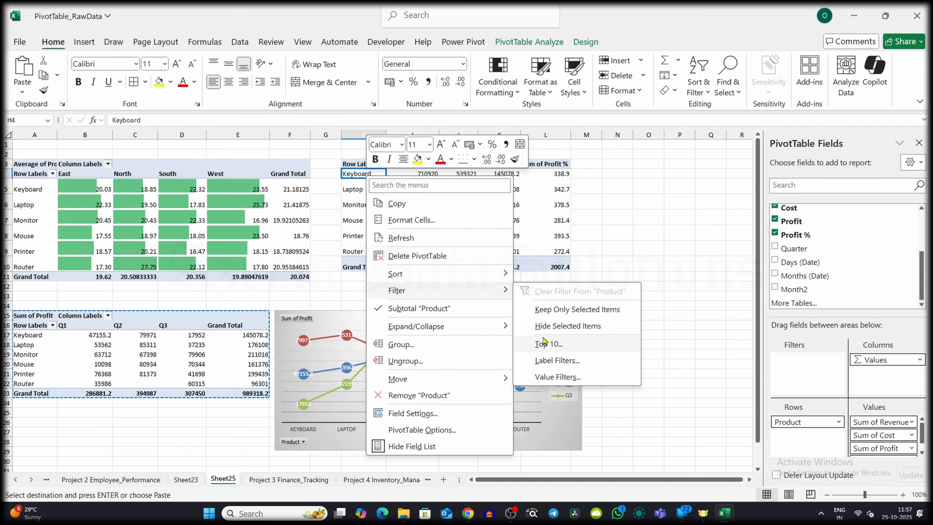
click(548, 343)
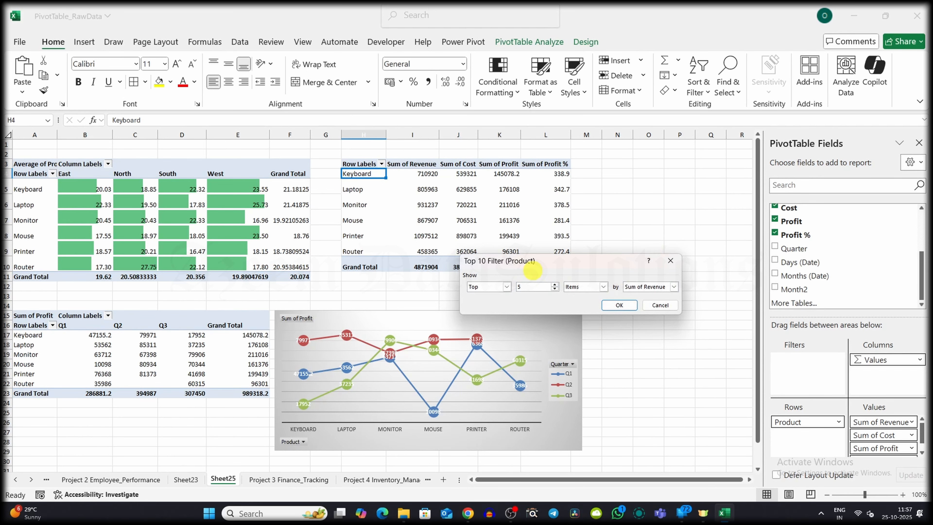
click(620, 305)
- Enlarge the font of the five product labels in H4:H8 and make them bold
drag(349, 172, 368, 232)
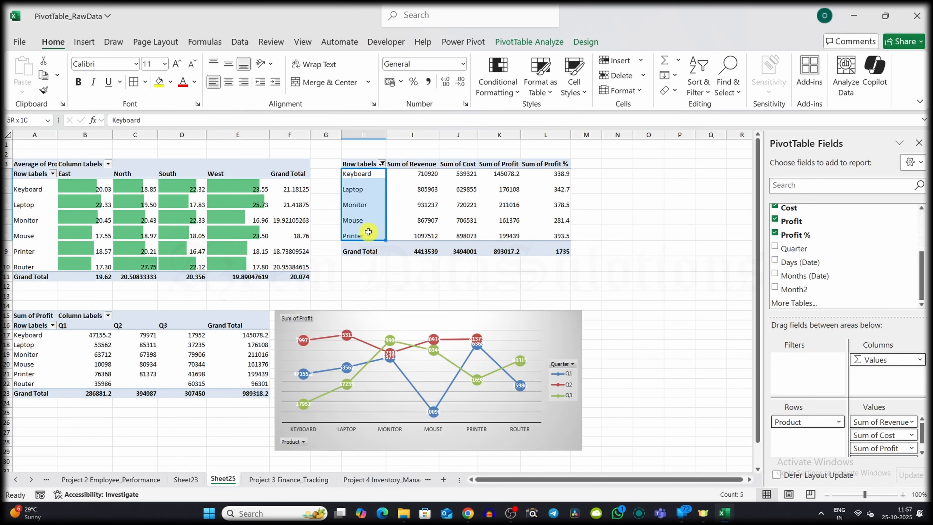
click(173, 63)
click(79, 81)
click(742, 189)
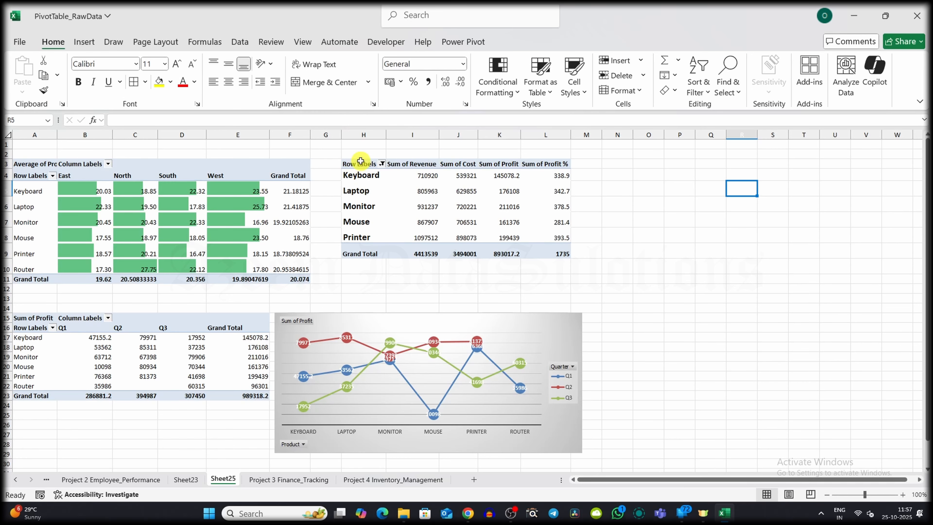
- Move the filtered top-five PivotTable down so that it starts at H5
drag(352, 165, 543, 254)
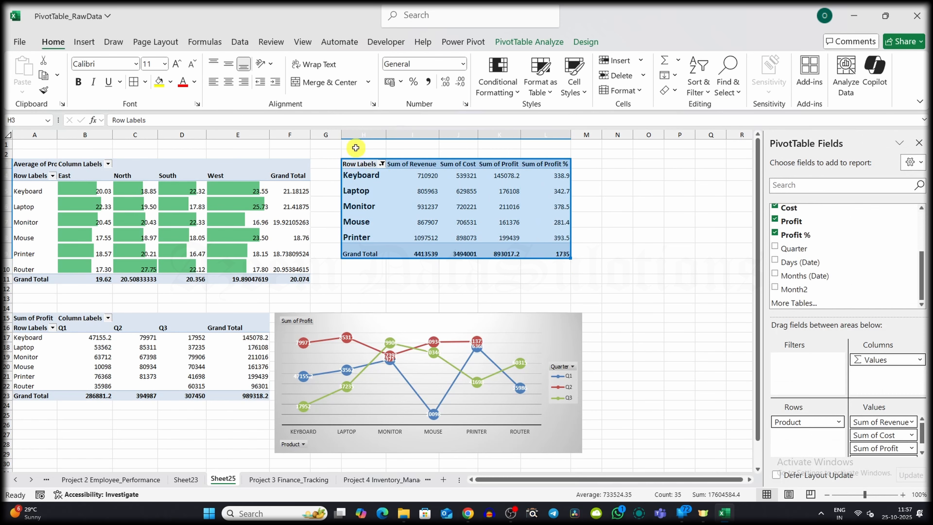
drag(371, 158, 375, 173)
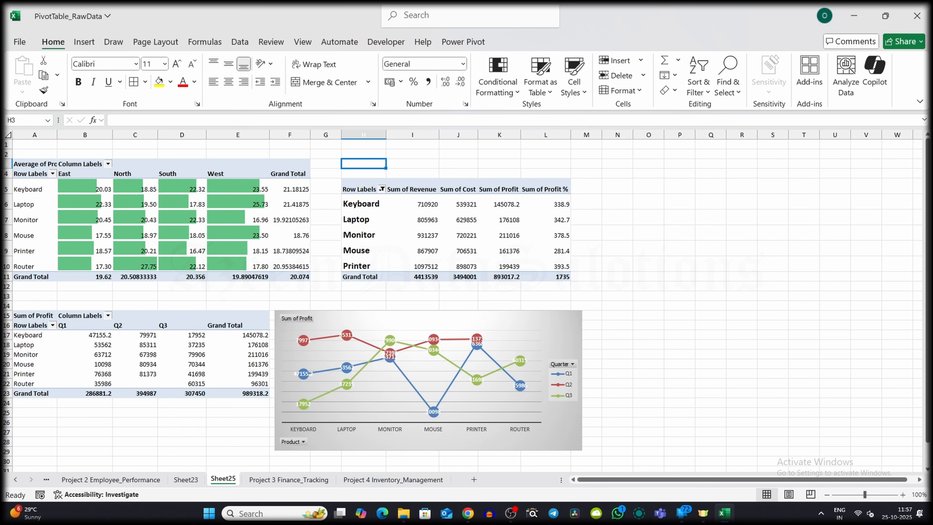
- Paste the title "Top 5 profitable products using Value Filters" into H3 and set its font to ADLaM Display
key(alt+Tab)
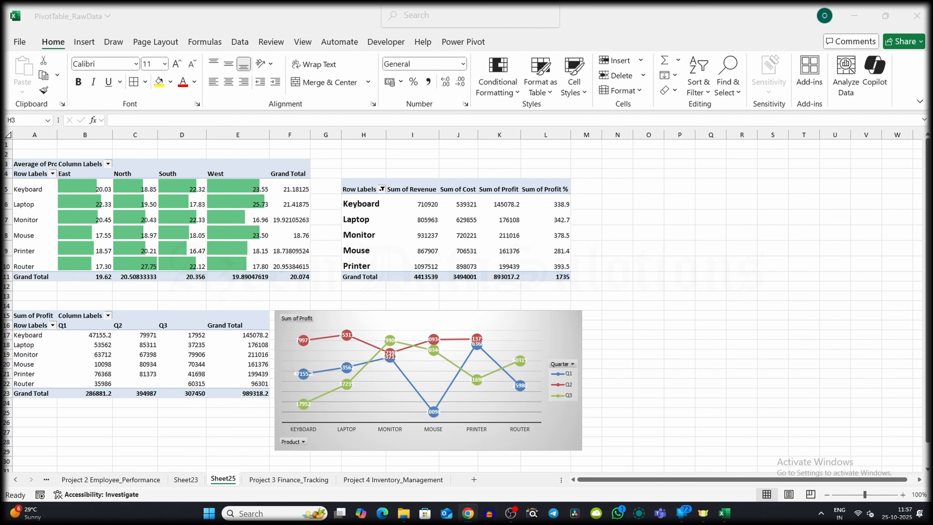
click(371, 164)
key(ctrl+v)
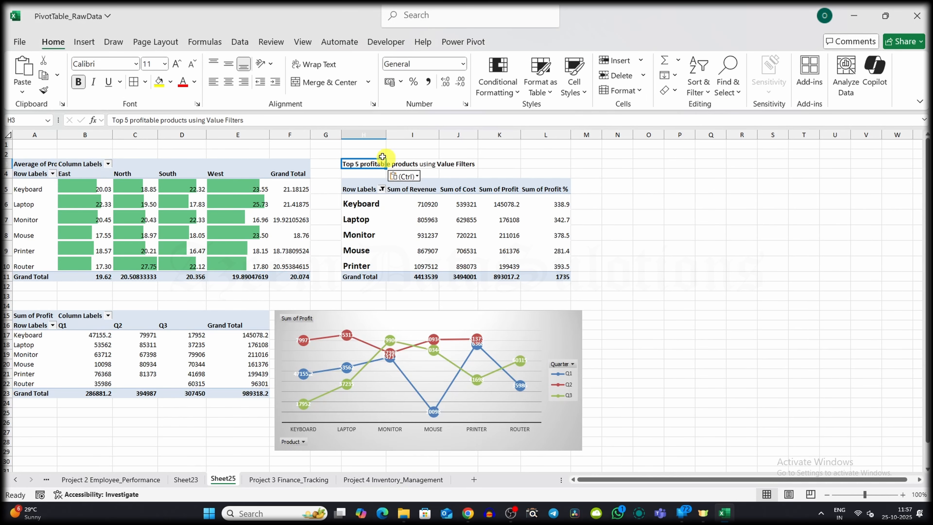
click(134, 64)
click(176, 180)
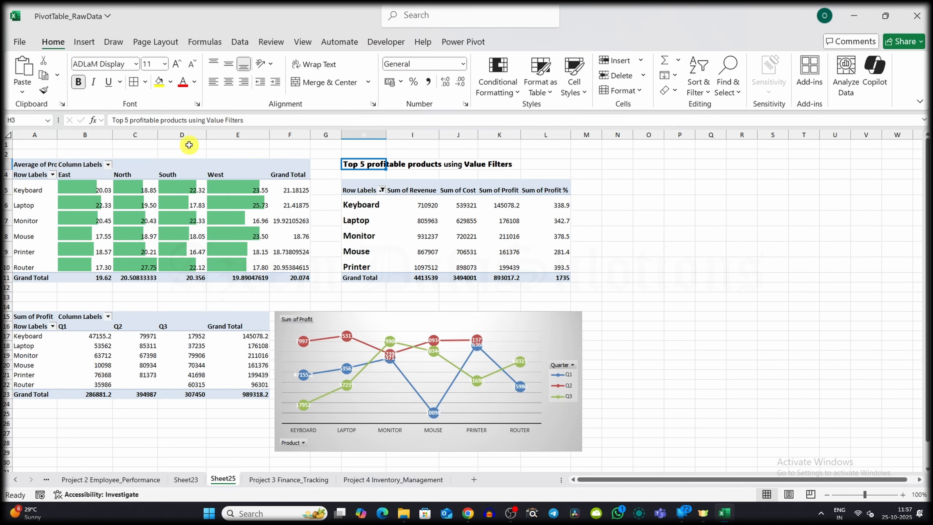
- Enlarge the font of the title "Top 5 profitable products using Value Filters" in H3
click(176, 65)
click(176, 65)
click(710, 205)
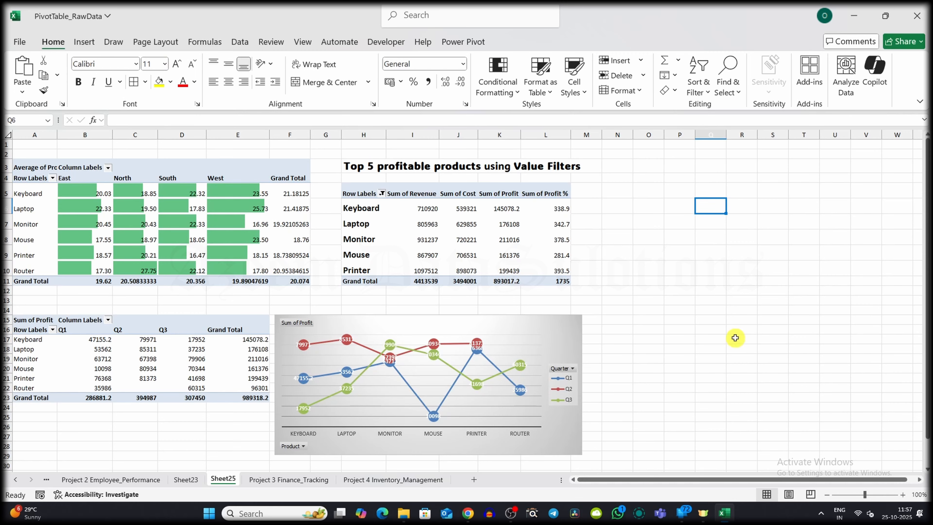
- Create a PivotTable on a new worksheet from the full Project 4 Inventory_Management data table, columns Product ID through Stock Alert
click(29, 161)
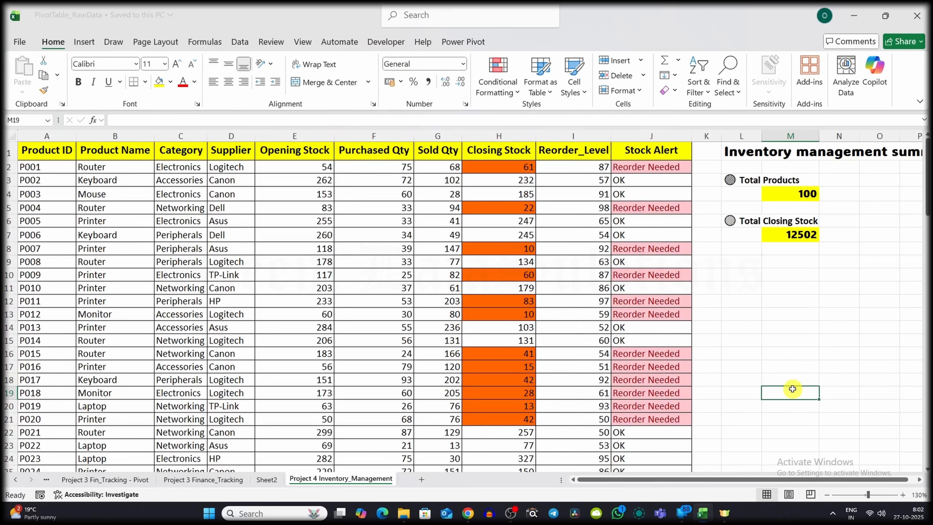
key(ctrl+shift+Right)
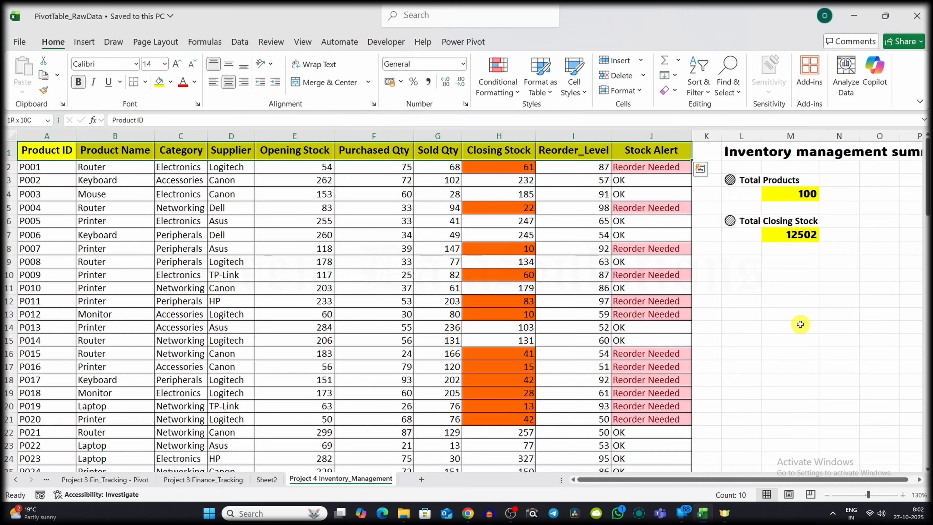
key(ctrl+shift+Down)
scroll(801, 324, up, 20)
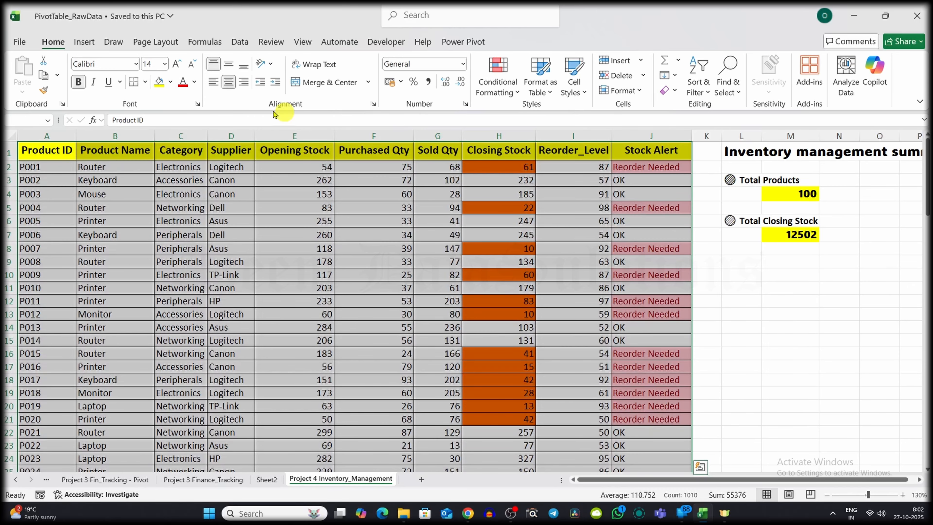
click(81, 41)
click(27, 68)
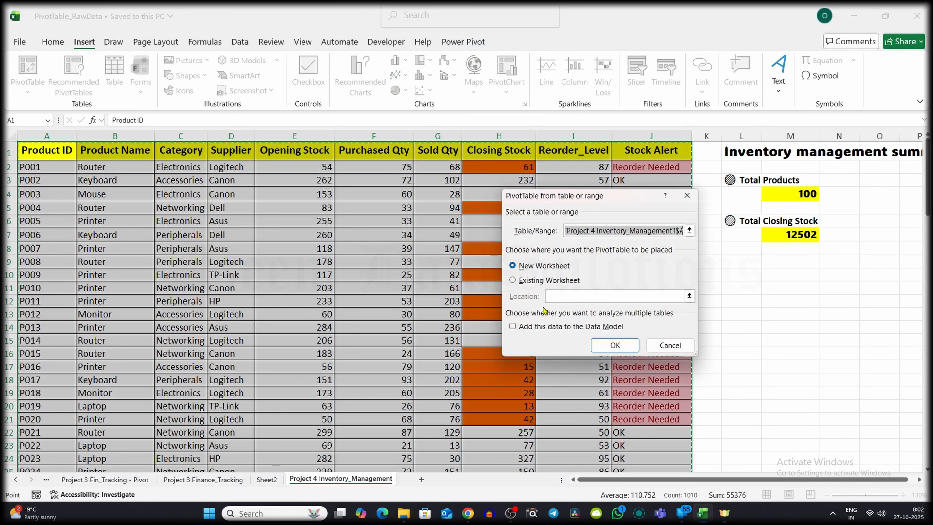
click(612, 346)
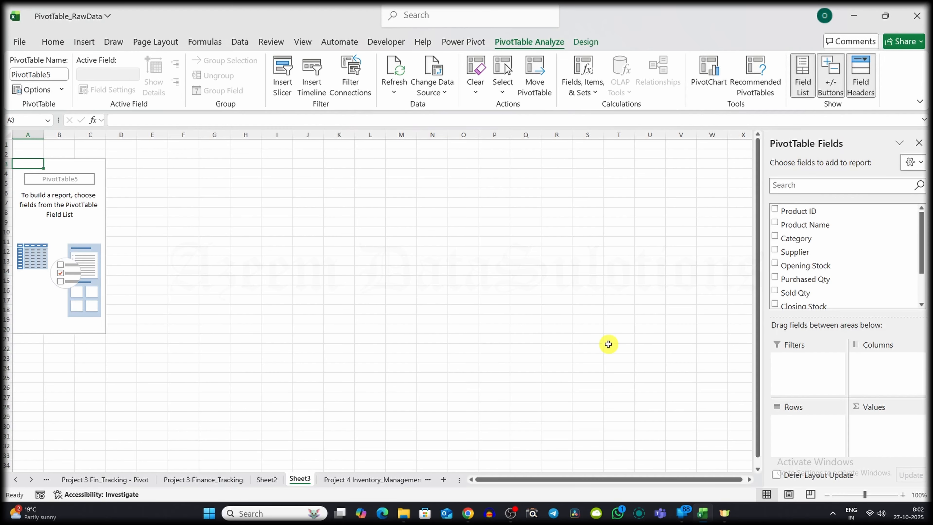
click(436, 330)
click(28, 163)
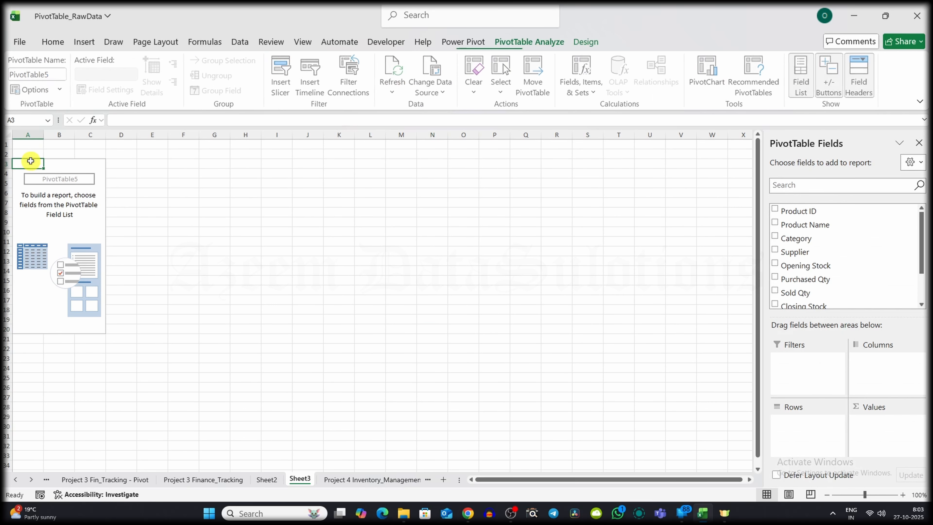
- Add Product Name to the rows and Opening Stock, Purchased Qty, Sold Qty and Closing Stock as summed values
drag(805, 225, 806, 426)
drag(787, 279, 867, 416)
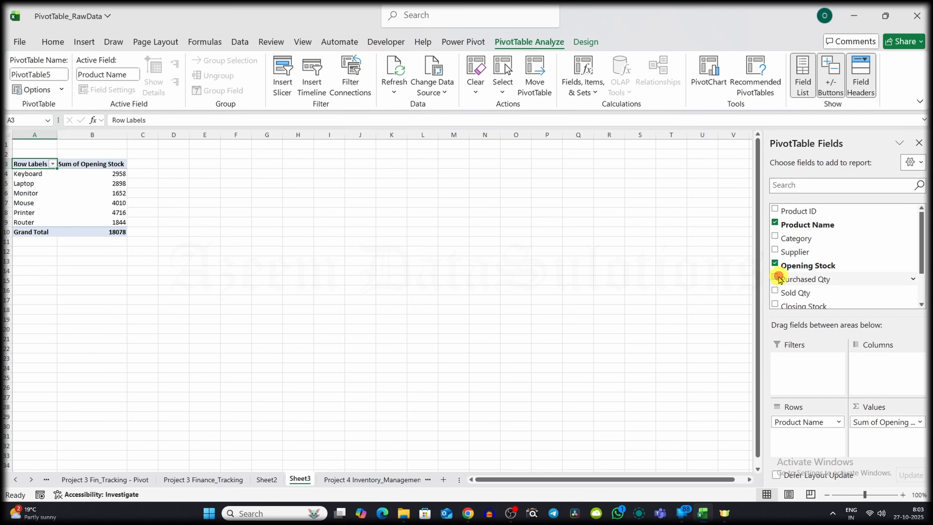
drag(786, 275, 883, 456)
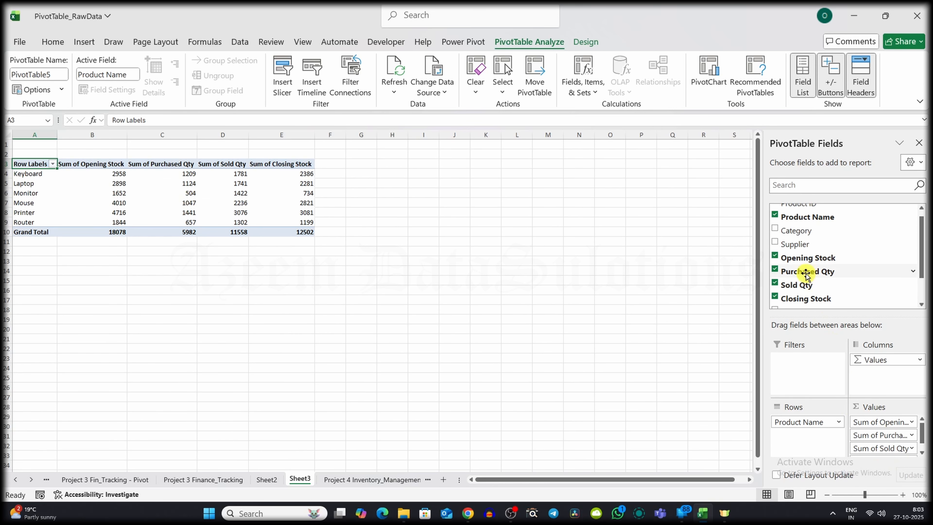
- Place Supplier above Product Name in the PivotTable rows and add Stock Alert as a report filter
drag(805, 307, 802, 415)
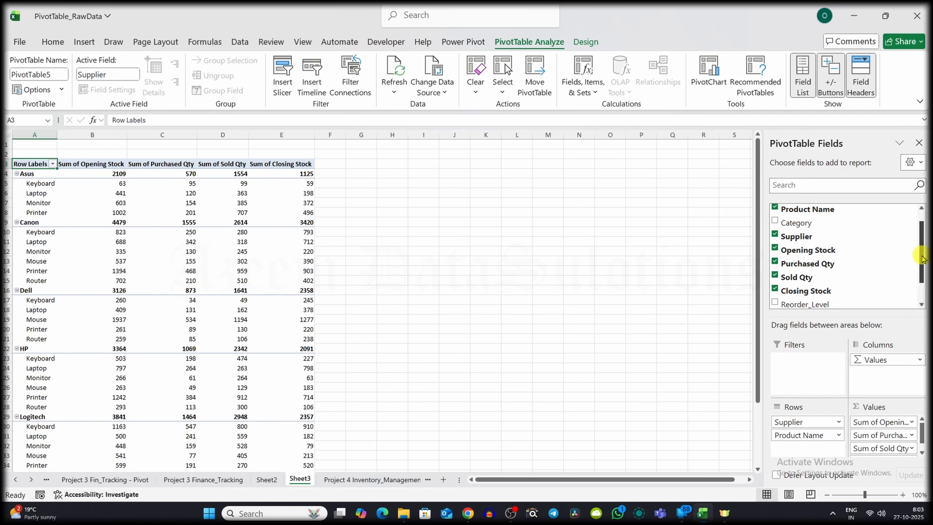
scroll(789, 279, down, 2)
drag(786, 286, 801, 368)
- Format the Stock Alert filter cells A1:B1 in bold with font size 12
drag(33, 144, 65, 128)
click(53, 42)
click(176, 65)
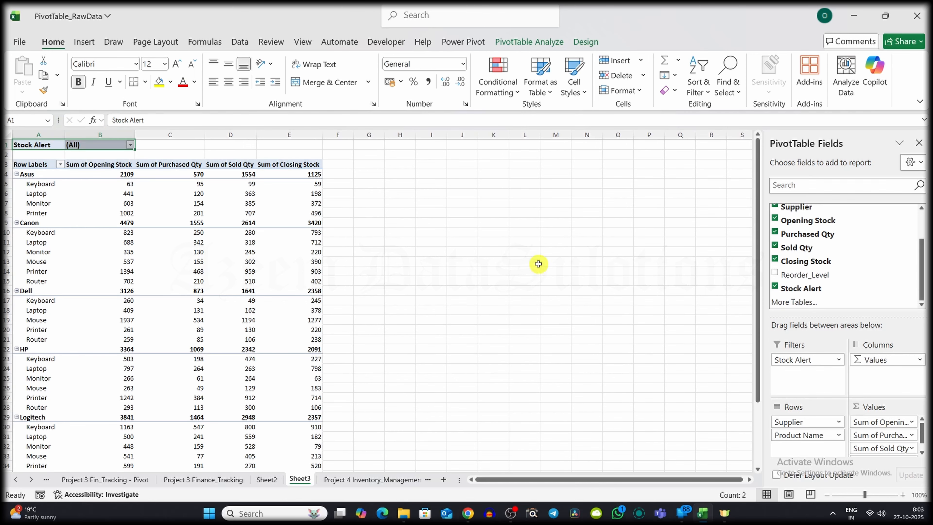
click(462, 259)
- Copy the entire inventory PivotTable, including its Stock Alert filter, and paste the copy at G1
click(38, 145)
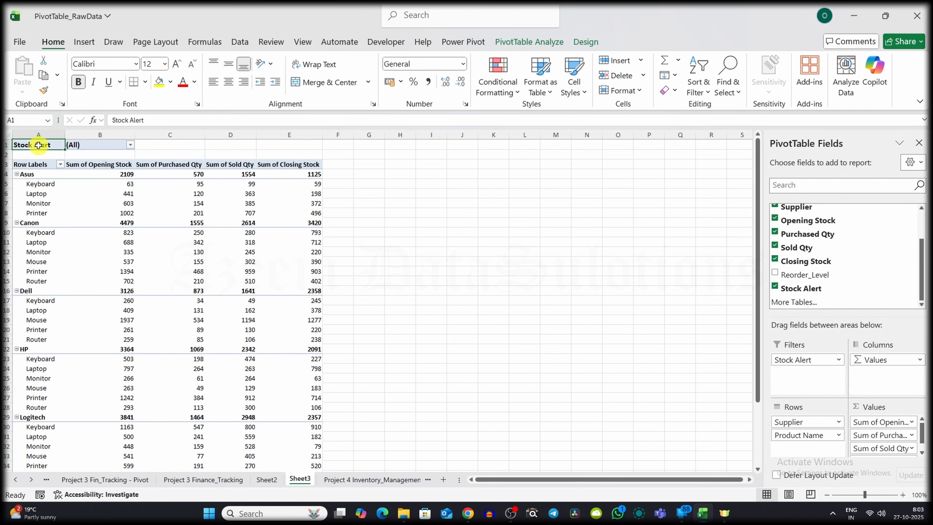
click(529, 42)
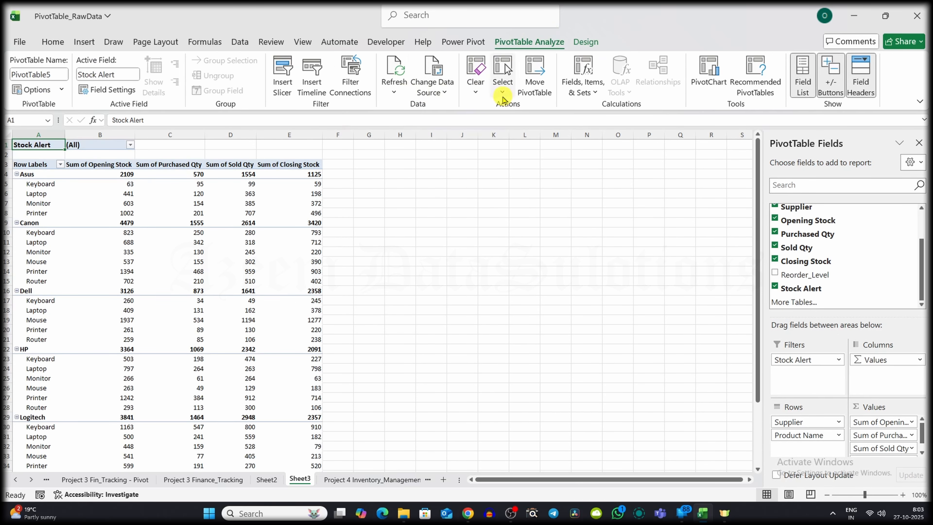
click(502, 86)
click(540, 157)
key(ctrl+c)
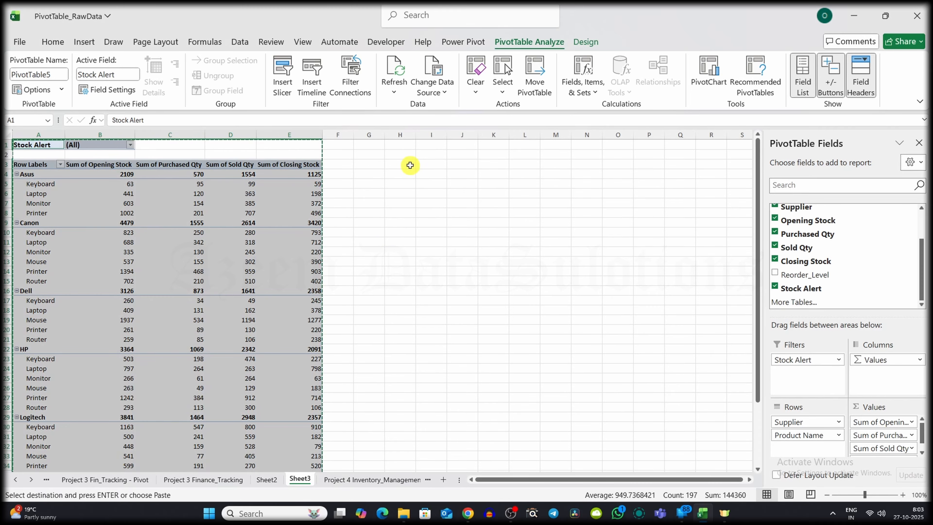
click(382, 144)
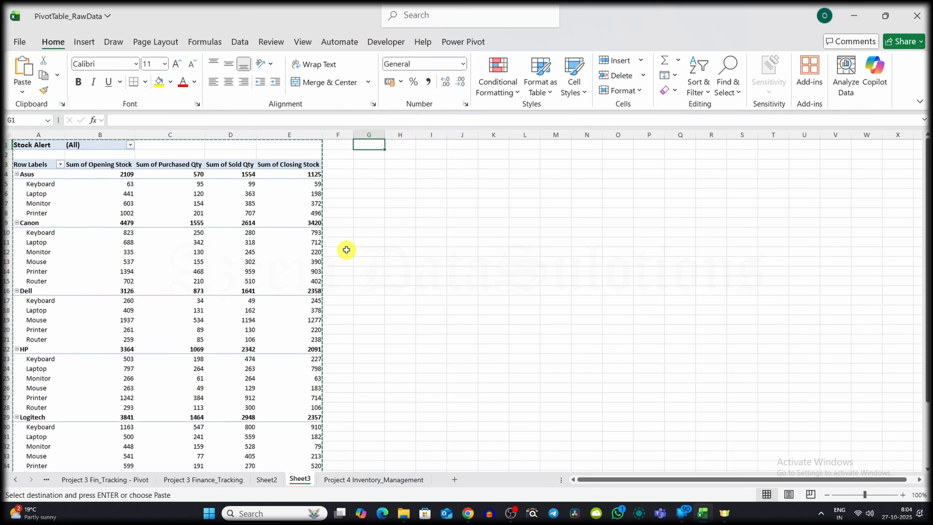
key(ctrl+v)
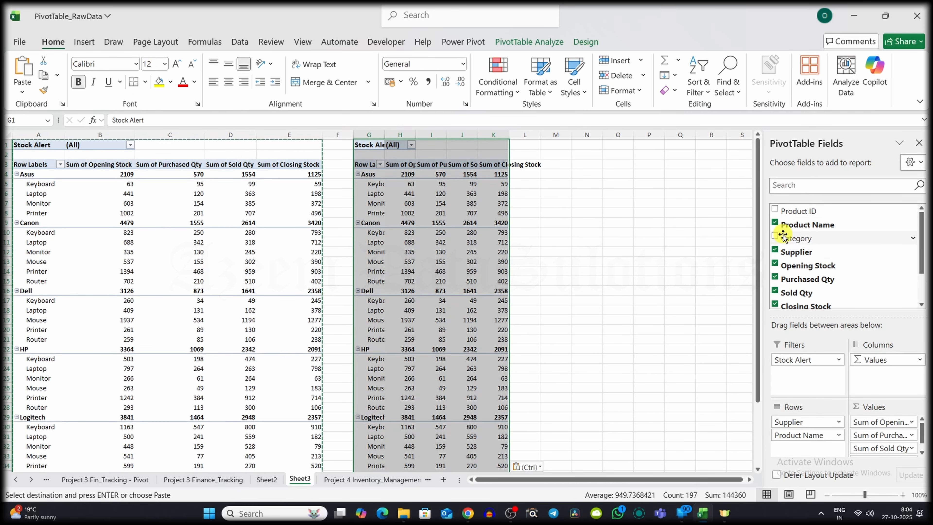
- Remove Supplier, Opening Stock, Purchased Qty, Sold Qty and Stock Alert from the copied PivotTable, keeping Product Name and Closing Stock
click(775, 252)
click(775, 264)
click(775, 278)
click(774, 292)
scroll(773, 298, down, 1)
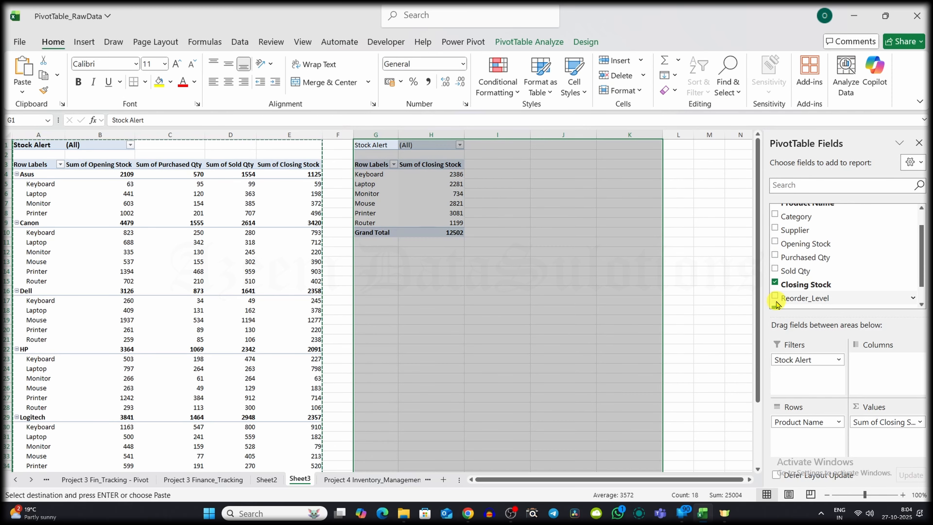
scroll(775, 292, up, 1)
scroll(882, 279, down, 1)
scroll(911, 273, down, 2)
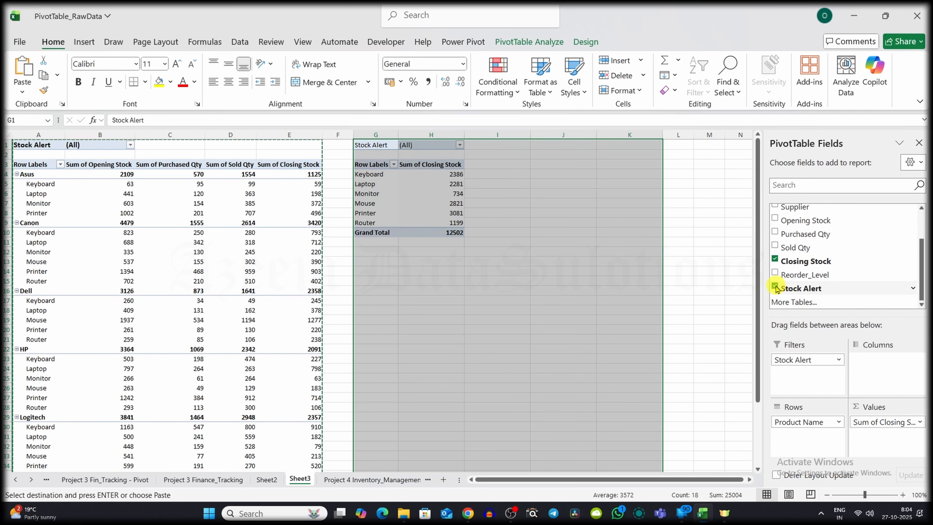
click(775, 288)
key(Escape)
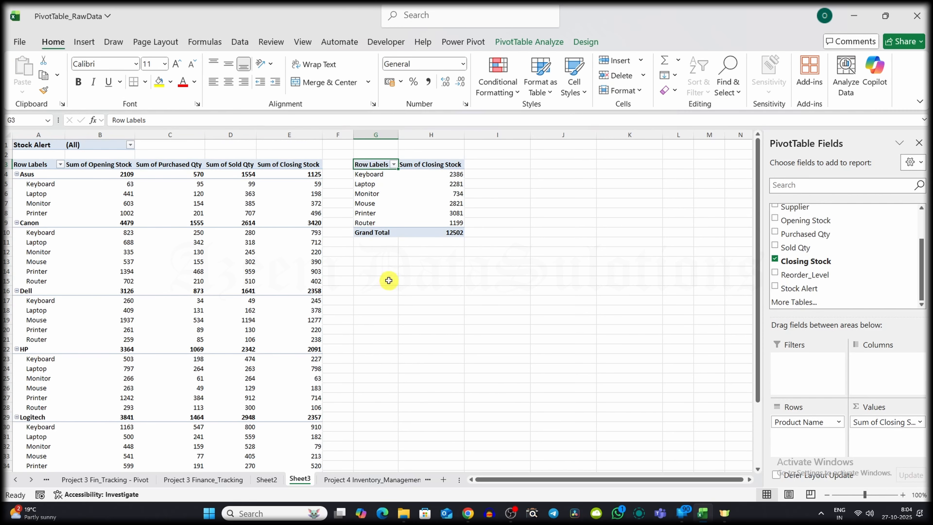
- Insert a 3-D Clustered Column PivotChart from the closing stock PivotTable and place it directly beside that table
click(551, 42)
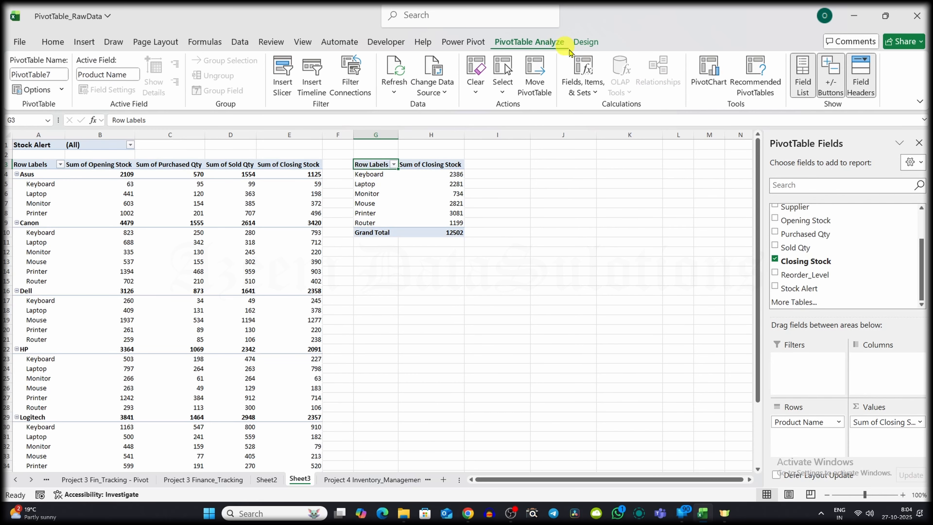
click(708, 71)
click(520, 146)
click(545, 408)
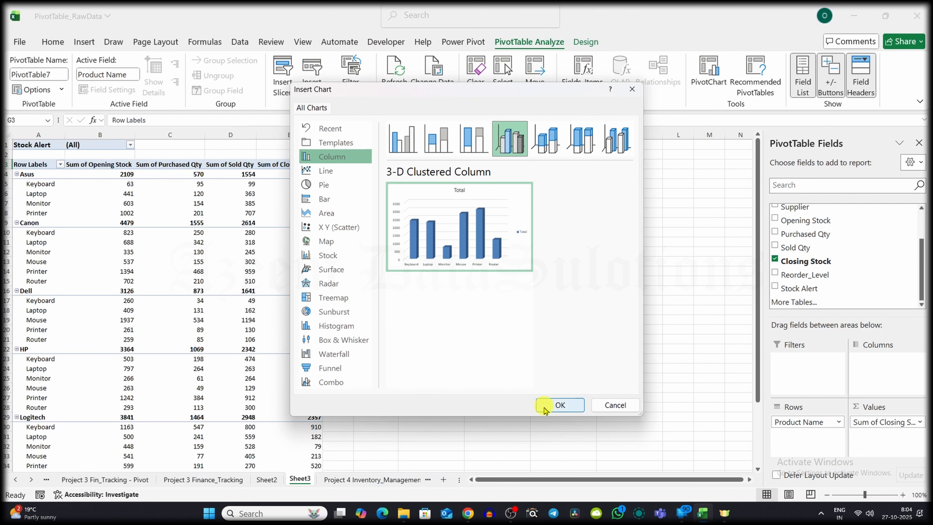
drag(363, 245, 571, 176)
- Title the PivotChart "Product Stock Status" in a larger bold font and nudge the chart into its final place
double_click(592, 182)
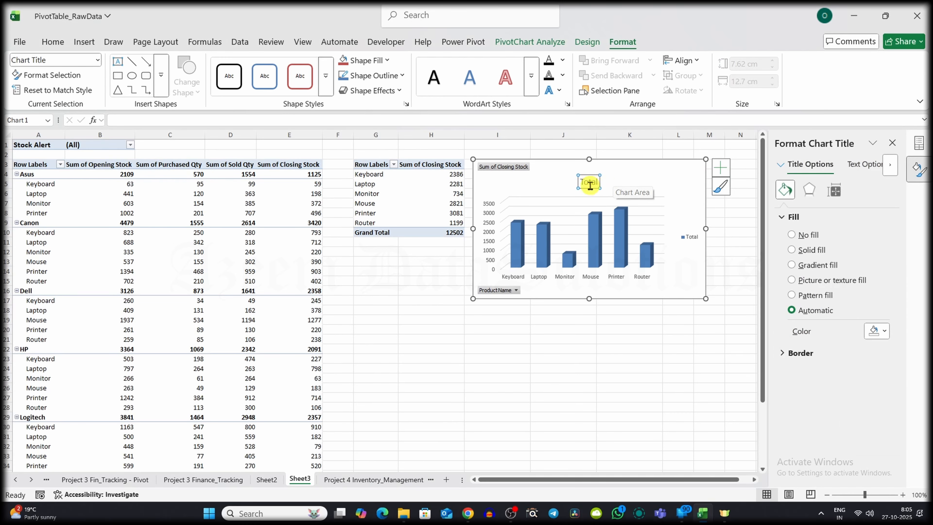
double_click(589, 182)
key(ctrl+v)
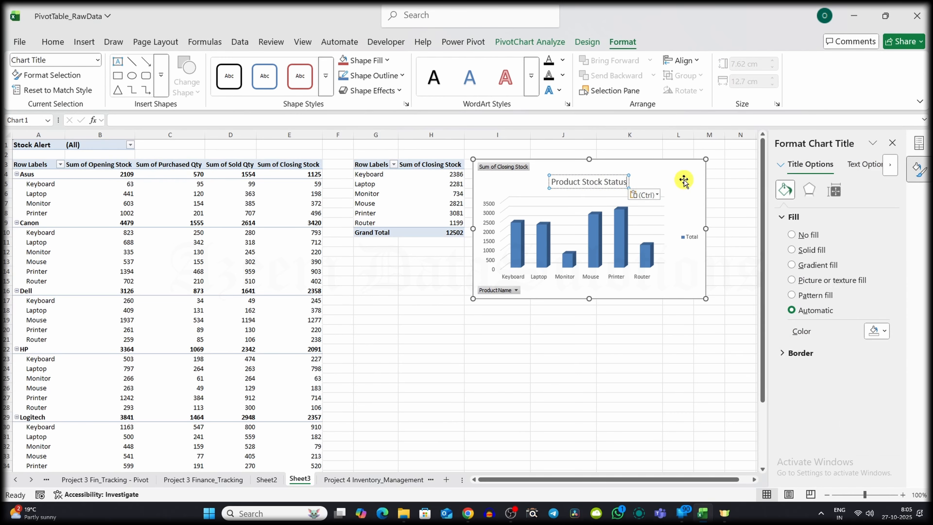
drag(626, 180, 551, 181)
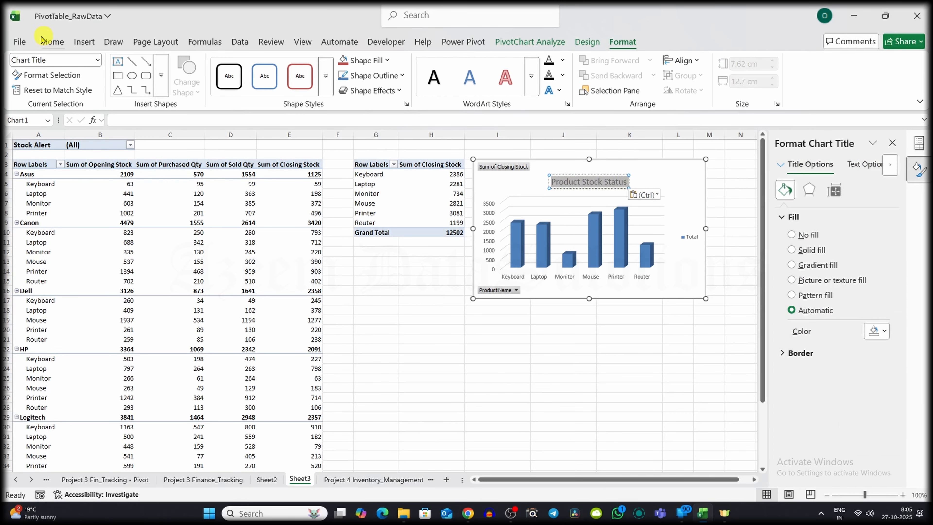
click(52, 41)
click(78, 82)
click(176, 64)
click(543, 351)
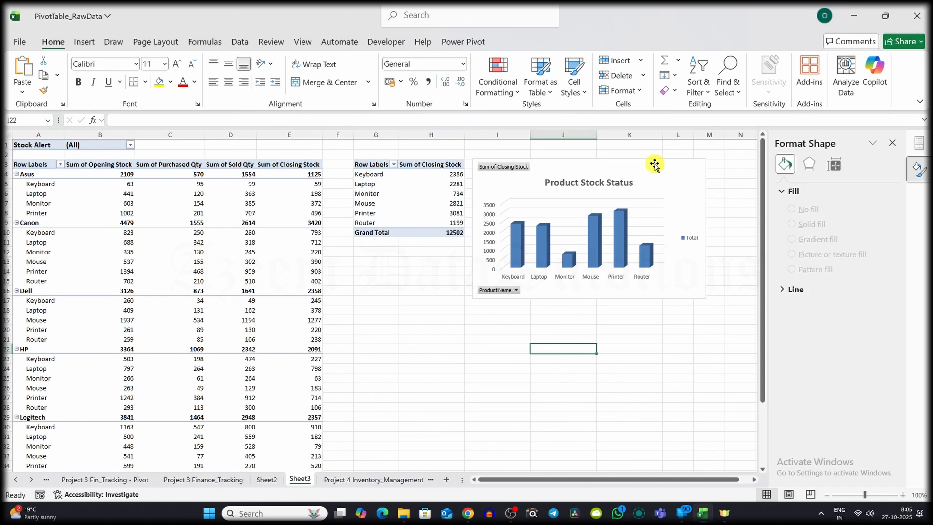
drag(672, 171, 674, 170)
click(408, 282)
- Insert a Category slicer for the closing stock PivotTable
click(371, 164)
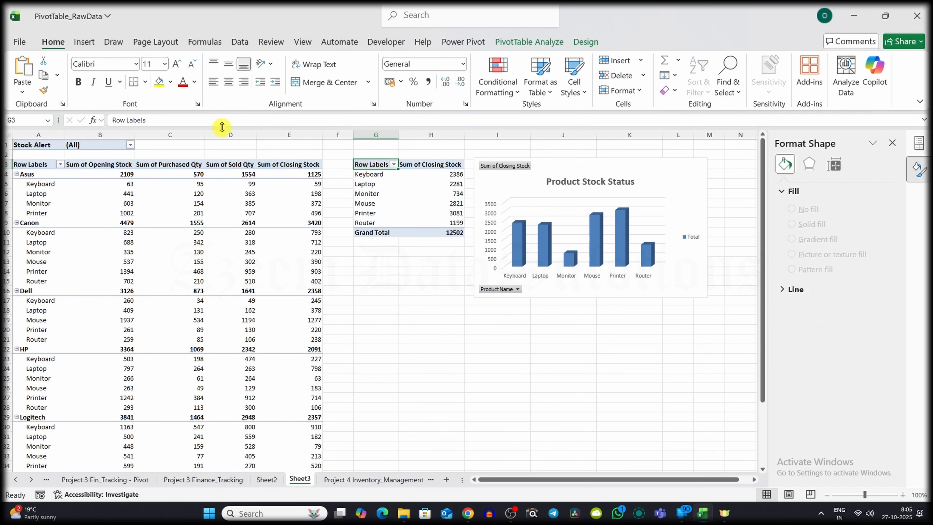
click(541, 46)
click(282, 76)
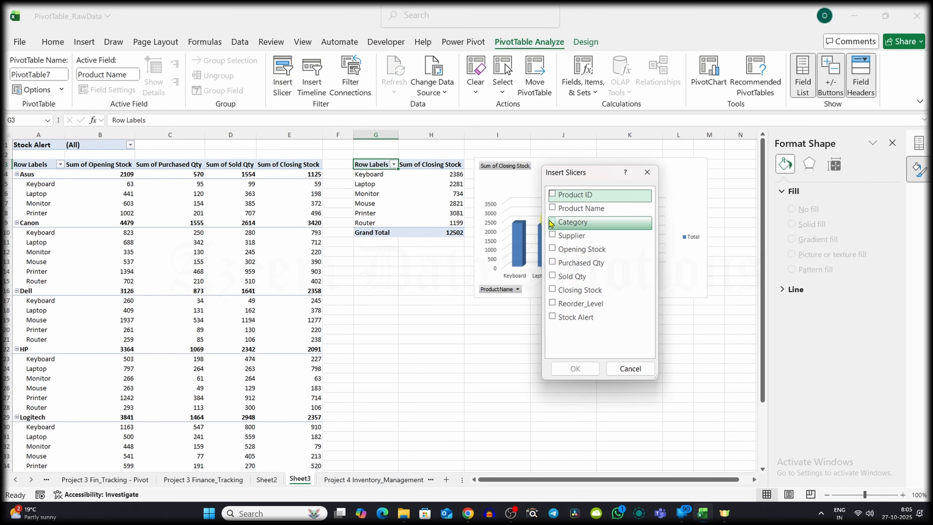
click(573, 222)
click(576, 369)
- Fit the Category slicer below the closing stock PivotTable, about 5.93 cm wide and 4.29 cm high
drag(441, 308, 462, 308)
drag(345, 309, 355, 309)
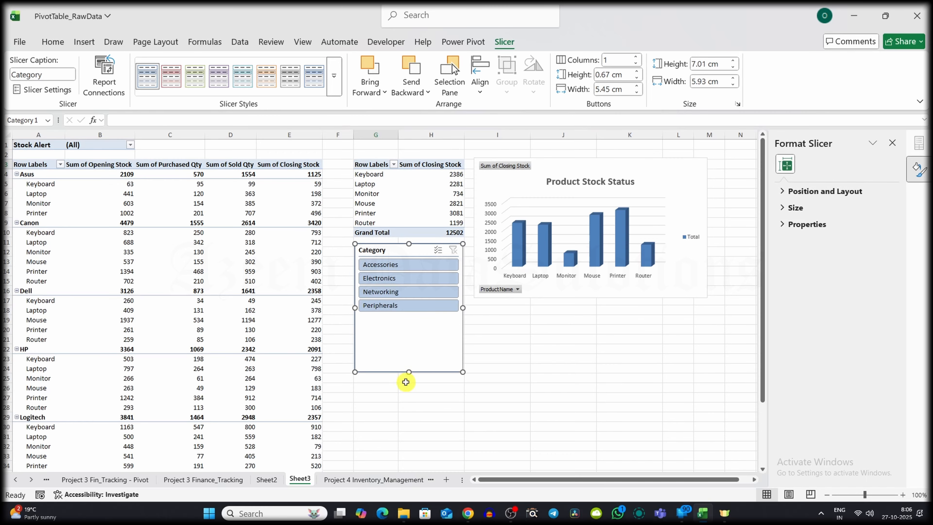
drag(409, 372, 410, 324)
- Try the Category slicer with Accessories and Electronics, and clear its filter
click(406, 264)
click(406, 276)
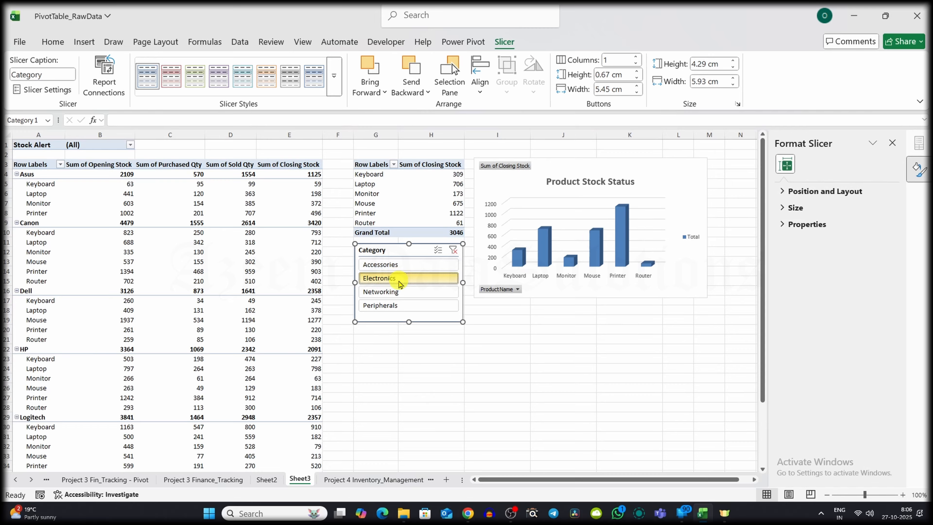
click(457, 251)
- Connect the Category slicer to PivotTable5 on Sheet3 as an additional report
click(105, 66)
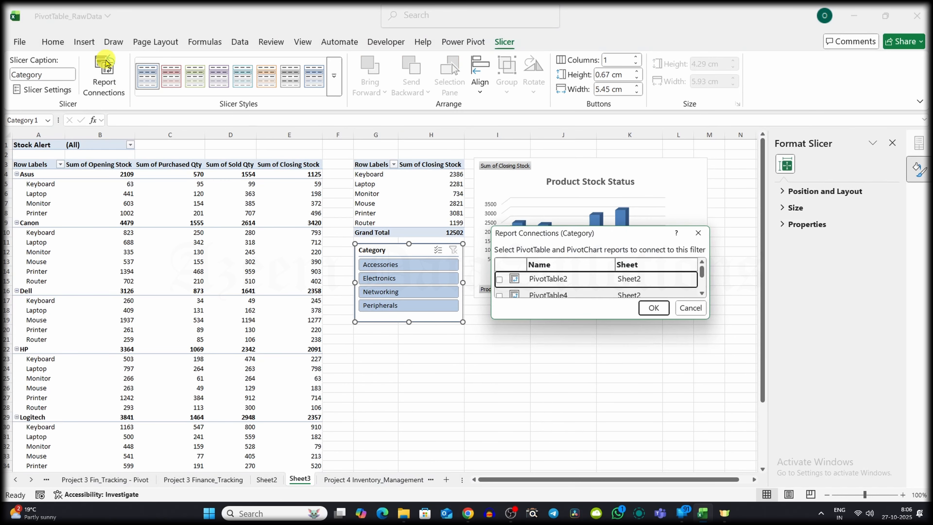
drag(702, 275, 607, 284)
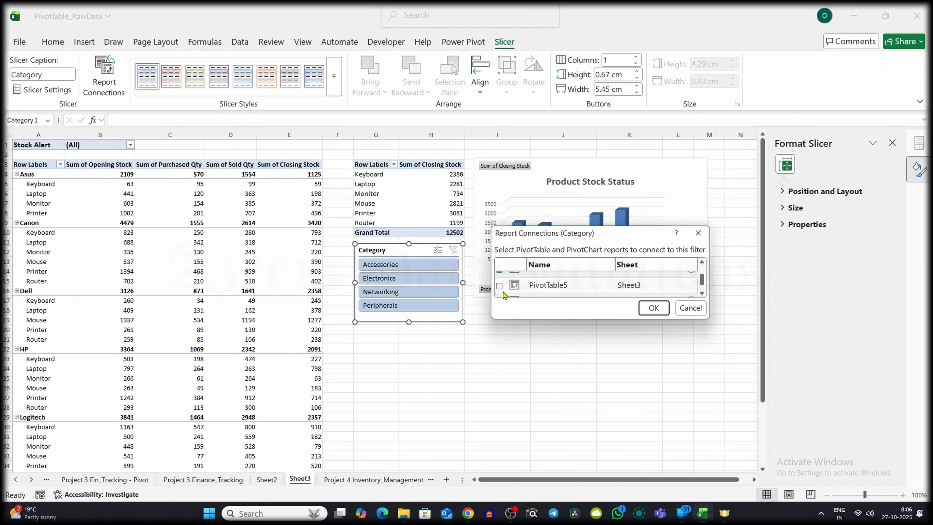
click(500, 286)
drag(700, 279, 699, 281)
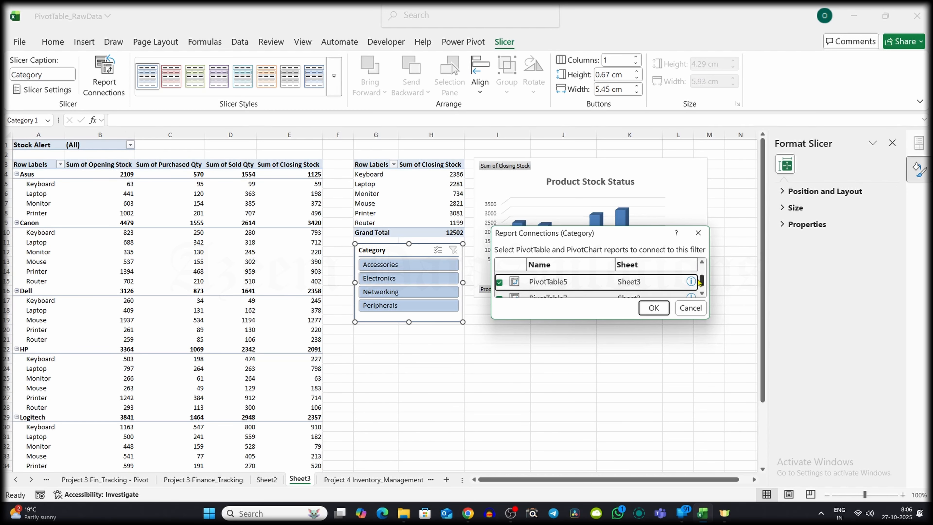
click(654, 308)
- Test the connected Category slicer on both PivotTables by switching between its categories, and clear the filter
ctrl+click(395, 303)
ctrl+click(394, 291)
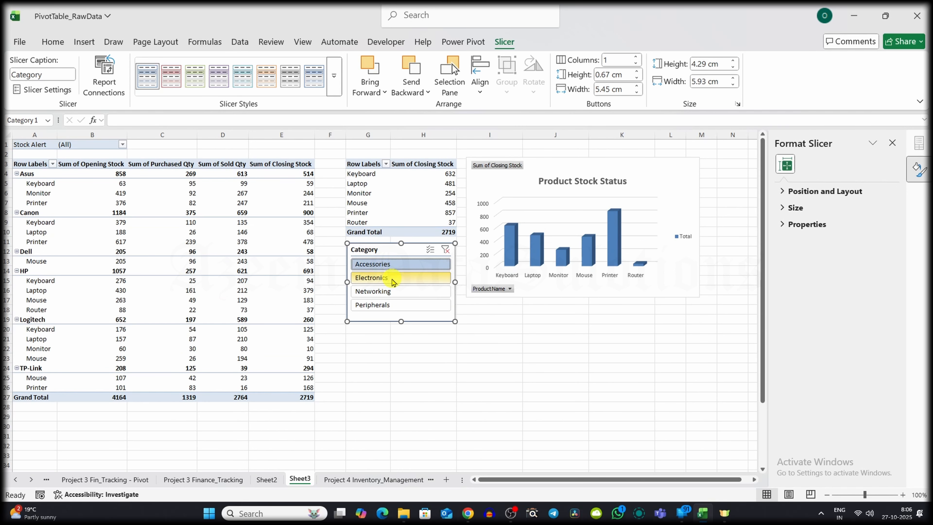
click(392, 291)
click(392, 305)
click(387, 277)
click(388, 266)
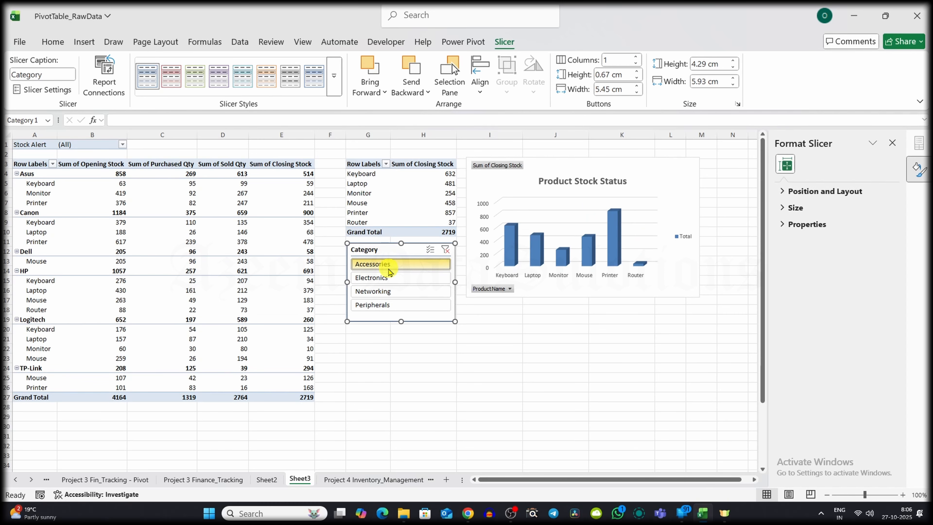
click(446, 250)
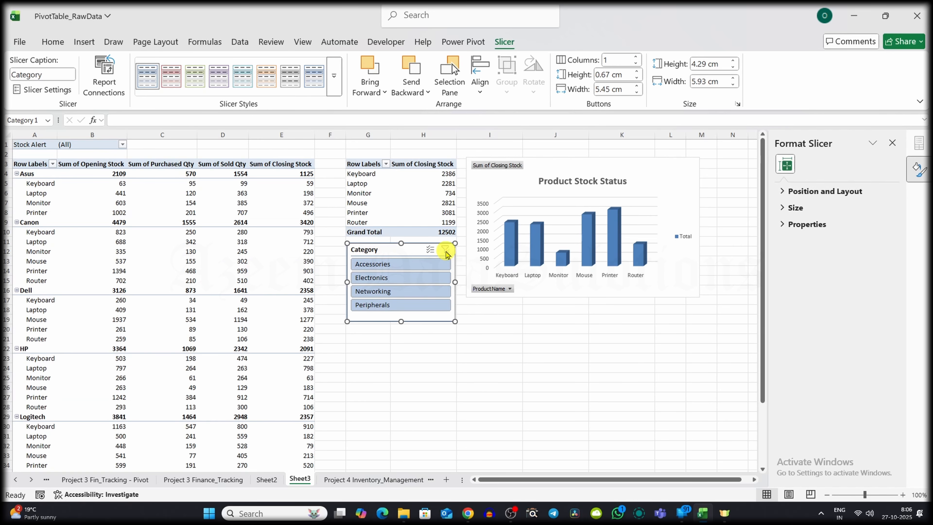
- Review the finished project sheets one after another, from Project 1 Monthly Sales_Reports through Project 3 Fin_Tracking - Pivot and onward
click(553, 364)
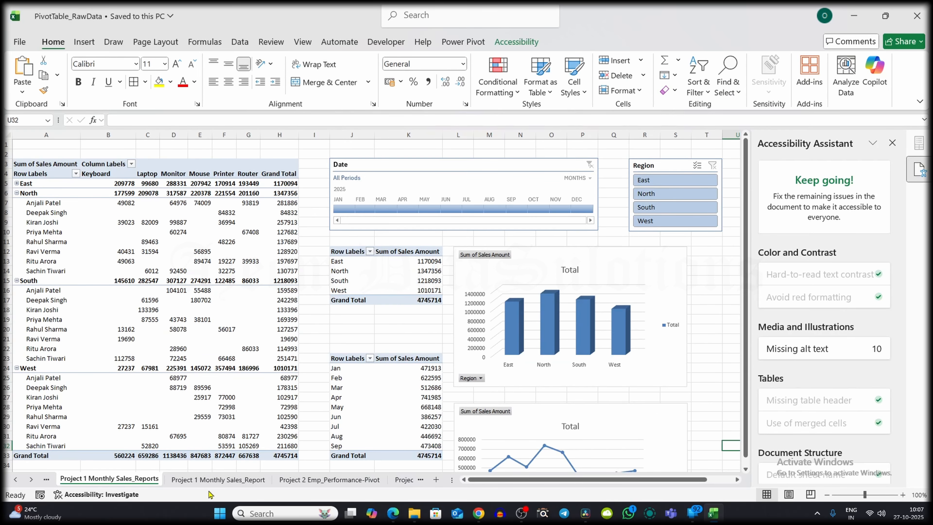
click(218, 480)
click(342, 481)
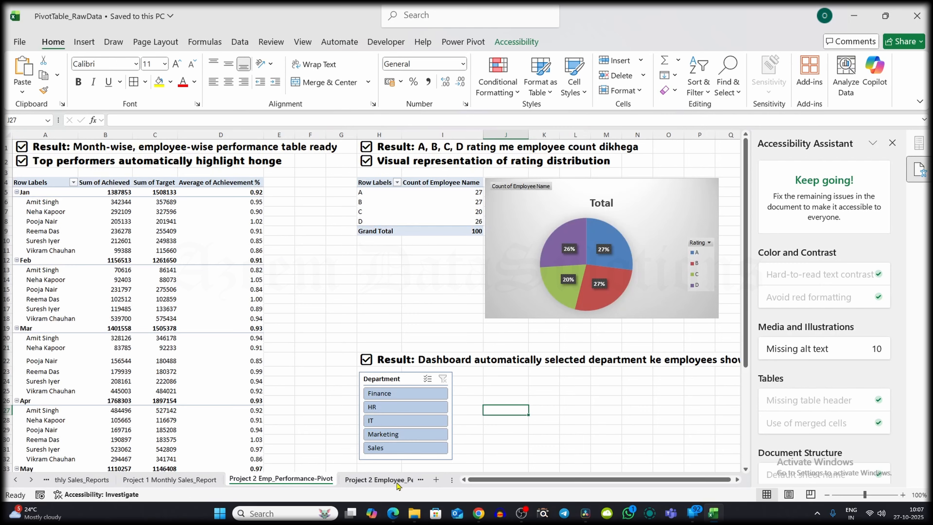
click(397, 485)
click(403, 482)
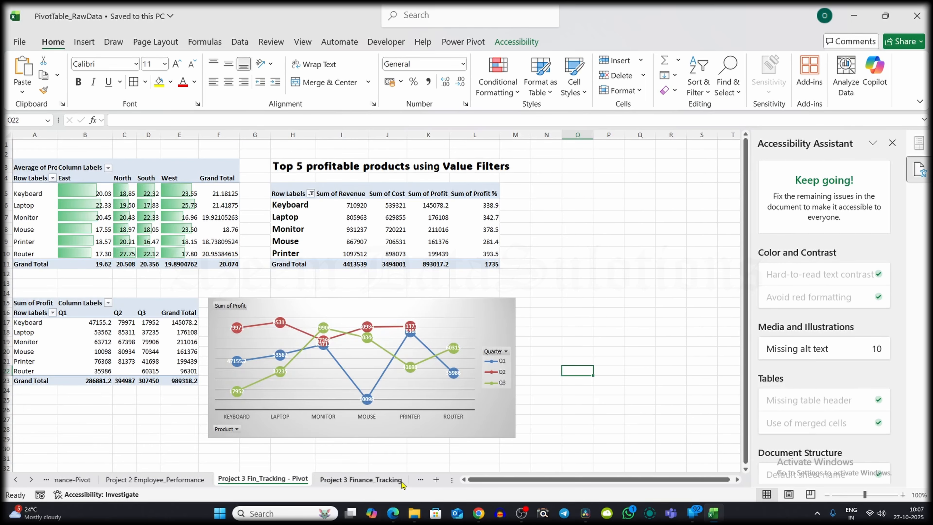
click(384, 483)
click(392, 483)
click(390, 482)
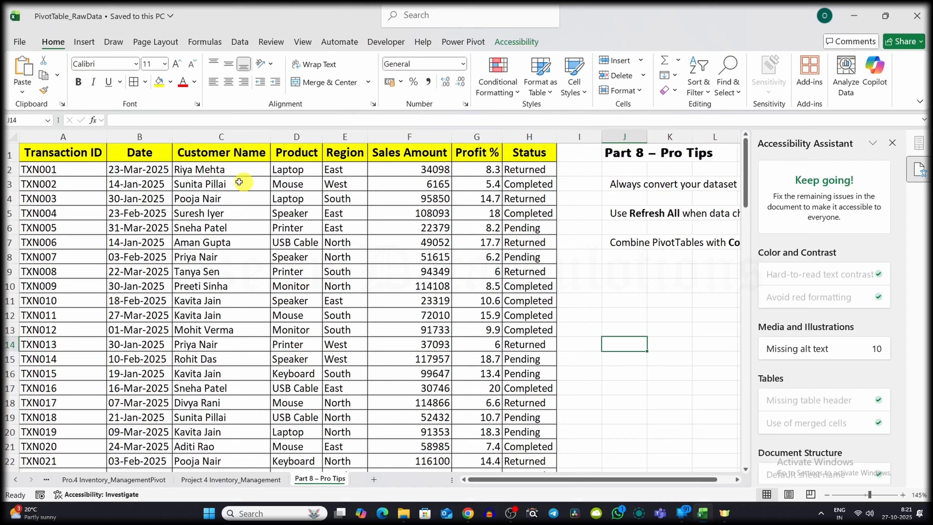
- Convert the transaction data in A1:H101 on the Part 8 – Pro Tips sheet into a table with headers
key(ctrl+Home)
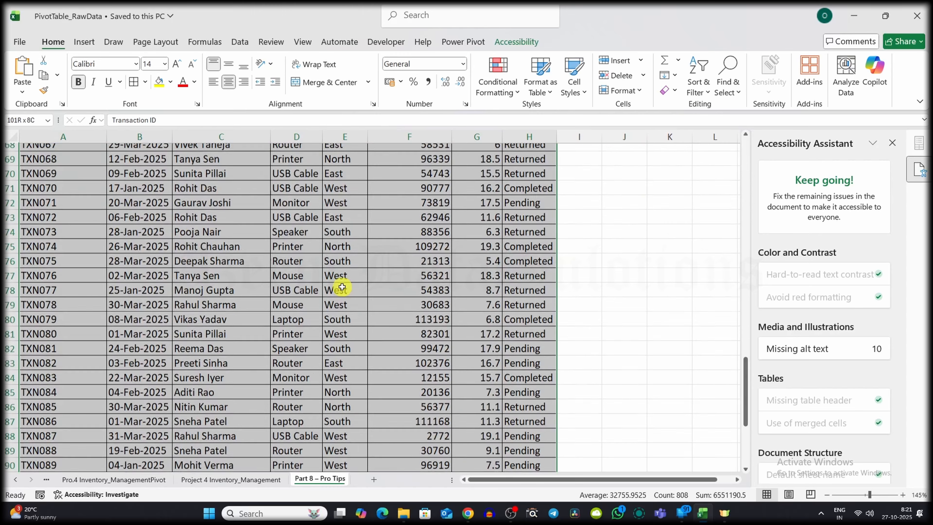
key(ctrl+a)
click(84, 42)
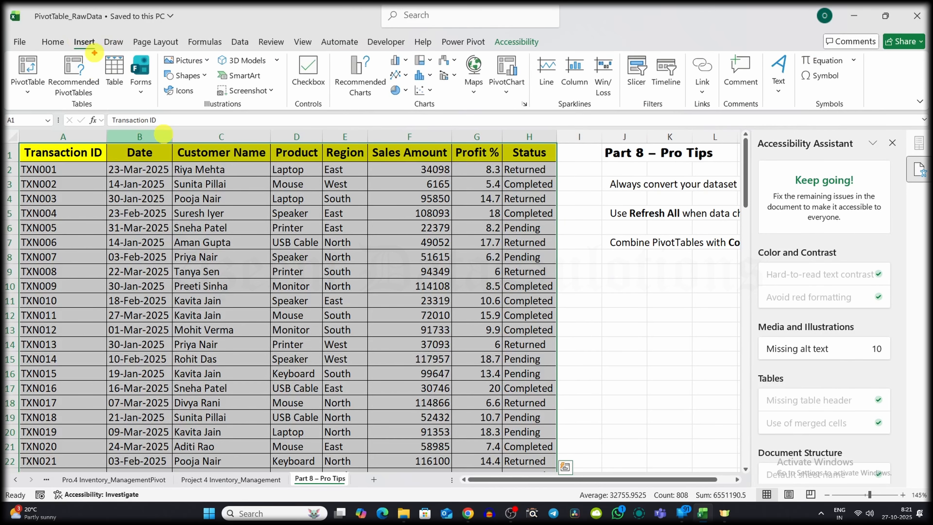
click(114, 69)
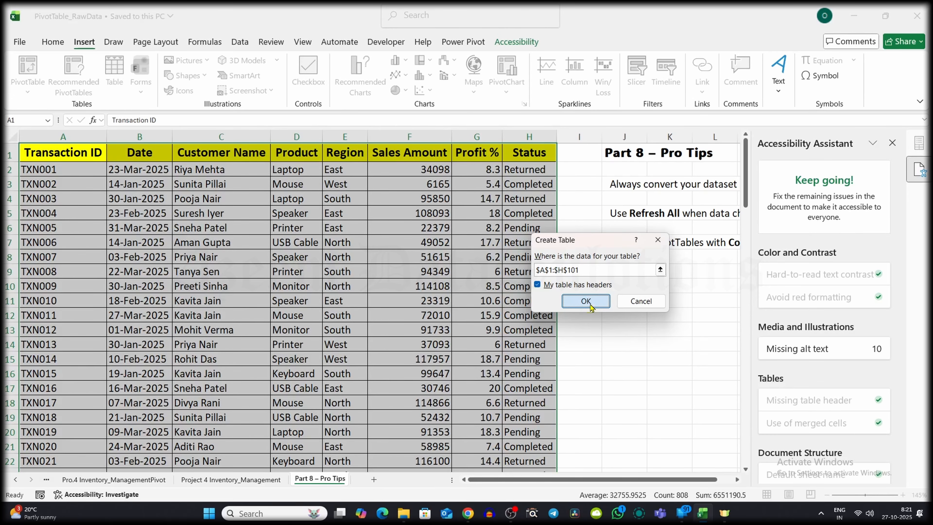
click(585, 301)
- Apply the fully gridded orange Light table style to the transaction table and deselect it
click(576, 77)
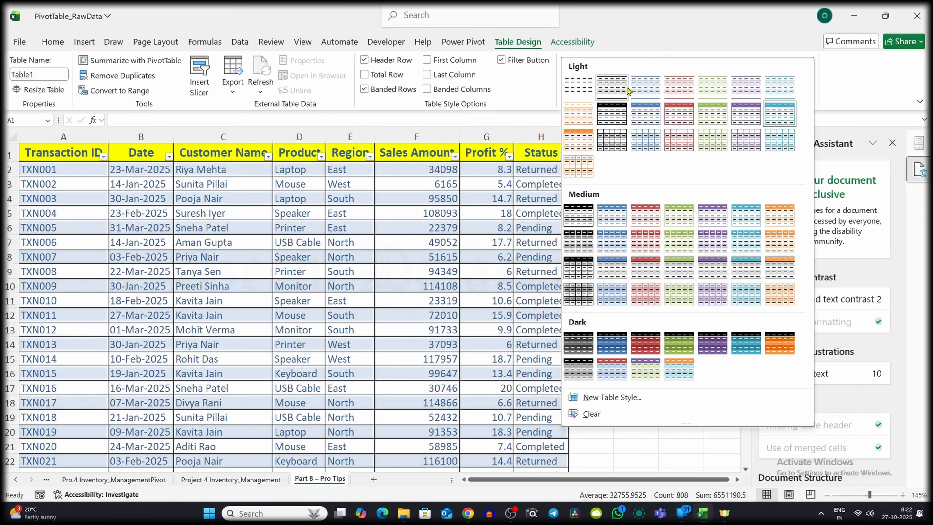
click(579, 166)
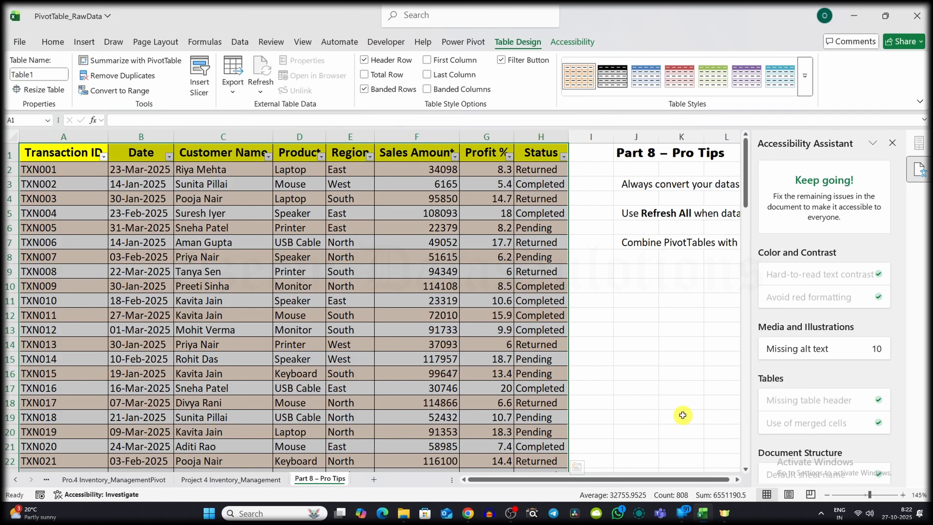
click(672, 392)
- Examine the end of the transaction table and the empty rows below it where new records would go
key(ctrl+Home)
key(ctrl+shift+Down)
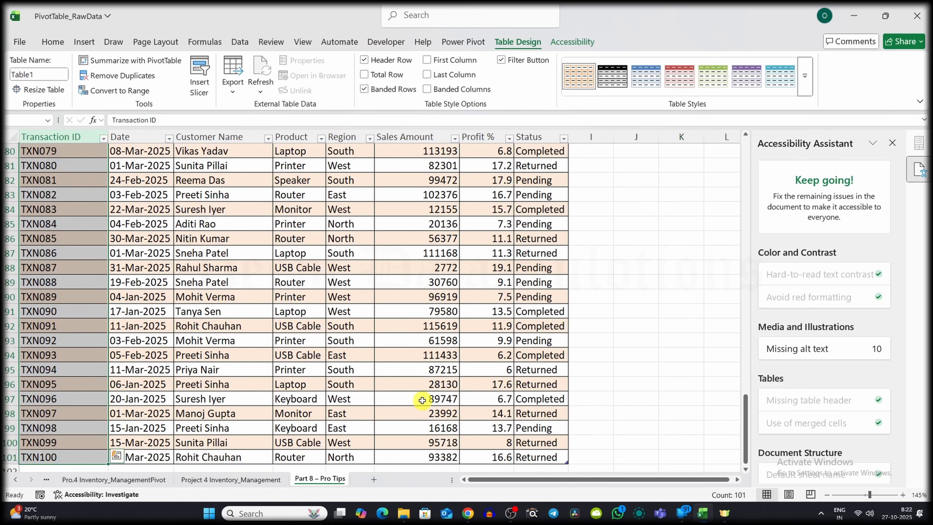
drag(746, 432, 746, 455)
click(681, 369)
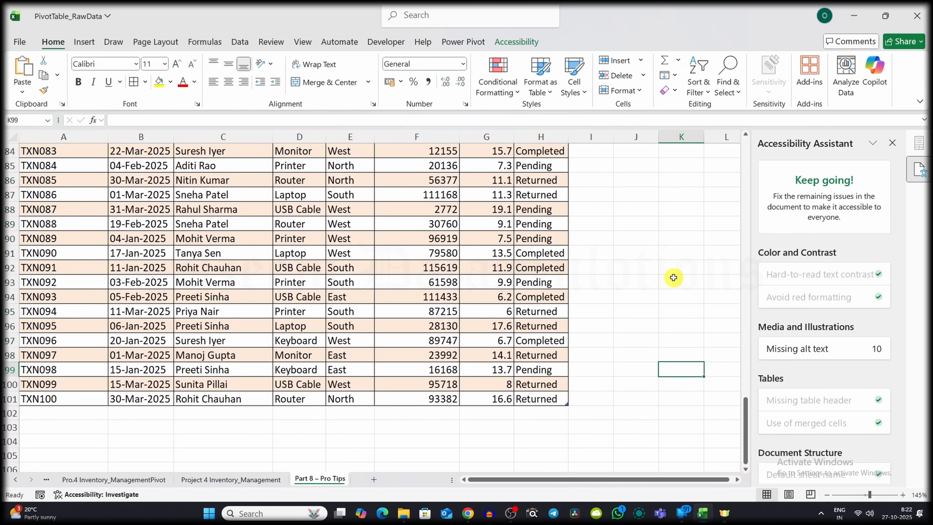
drag(17, 408, 575, 462)
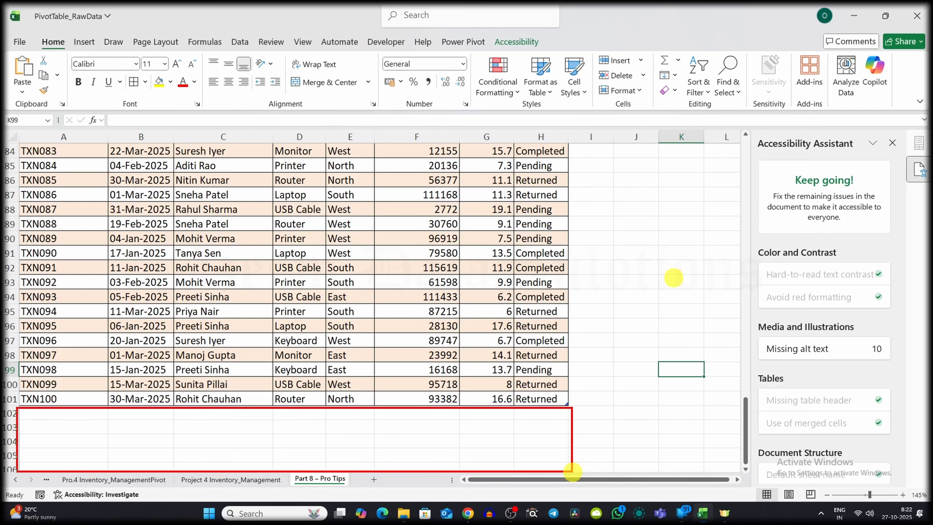
- Go to the Pro.4 Inventory_ManagementPivot sheet, view the refresh options of its PivotTable, and close them
key(ctrl+Page_Up)
key(ctrl+Page_Up)
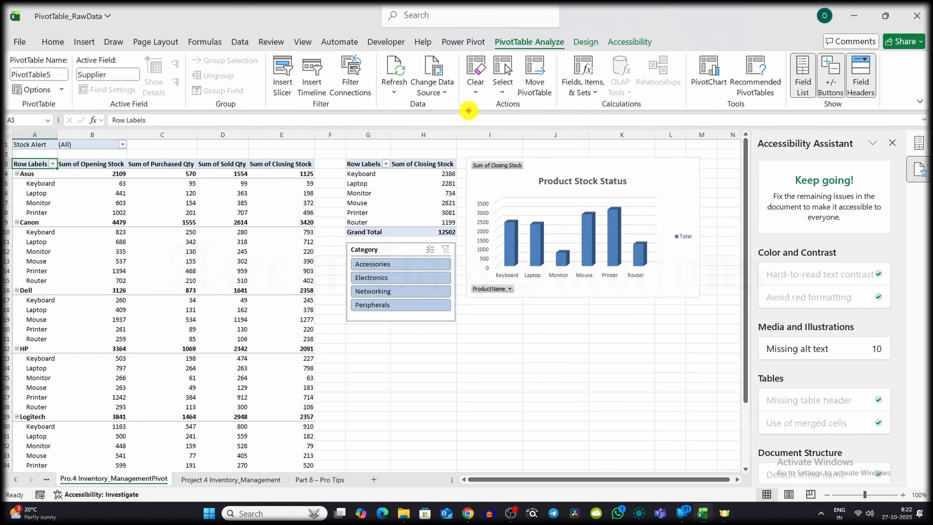
click(394, 89)
click(678, 407)
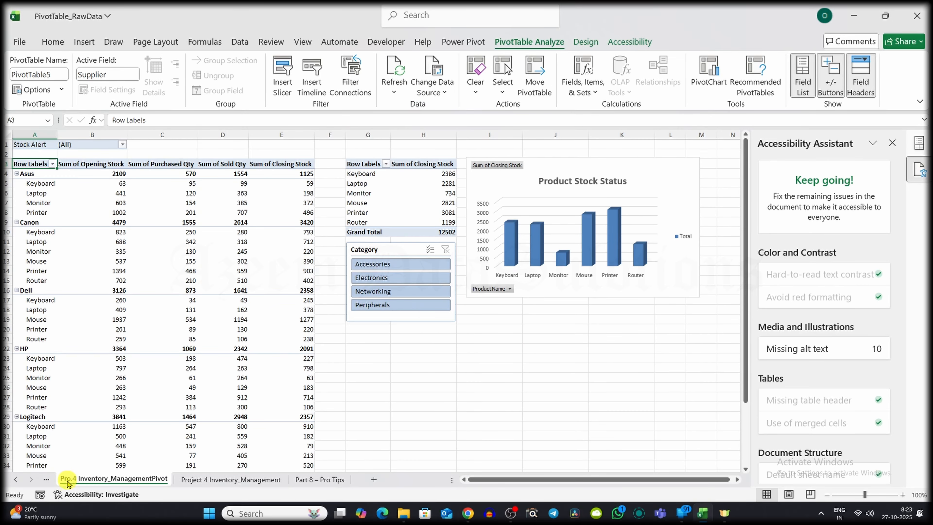
- Examine the data bars on the Project 3 Fin_Tracking - Pivot sheet, then look over the neighbouring Project 3 and Project 4 sheets
click(15, 479)
click(15, 480)
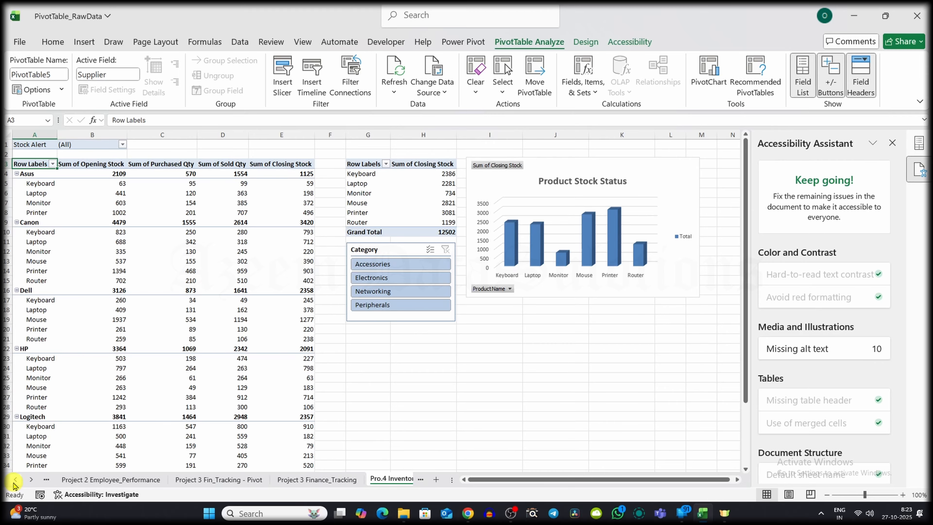
click(206, 480)
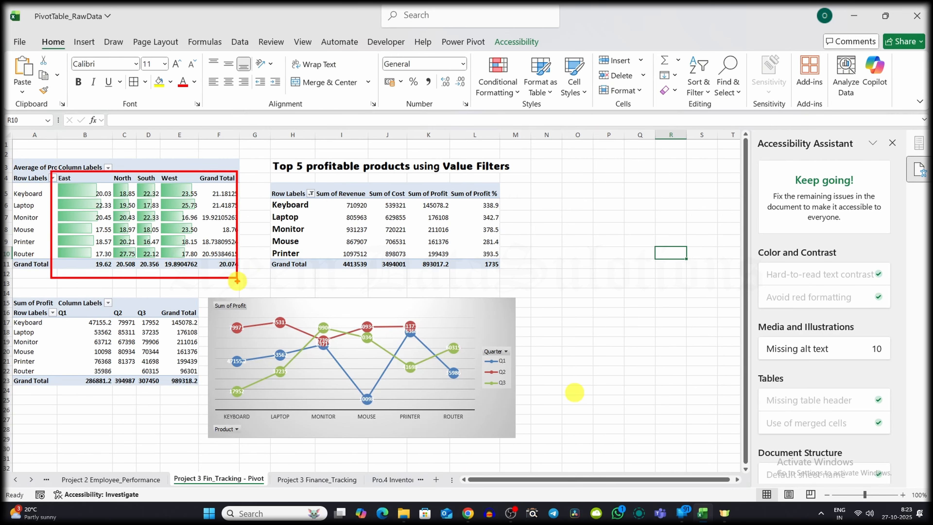
key(Escape)
click(308, 480)
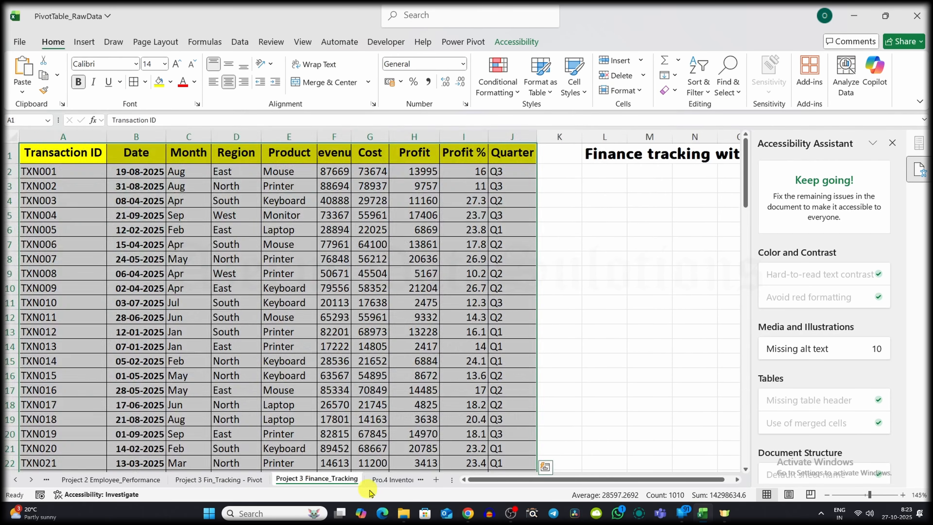
click(391, 479)
click(352, 478)
click(399, 480)
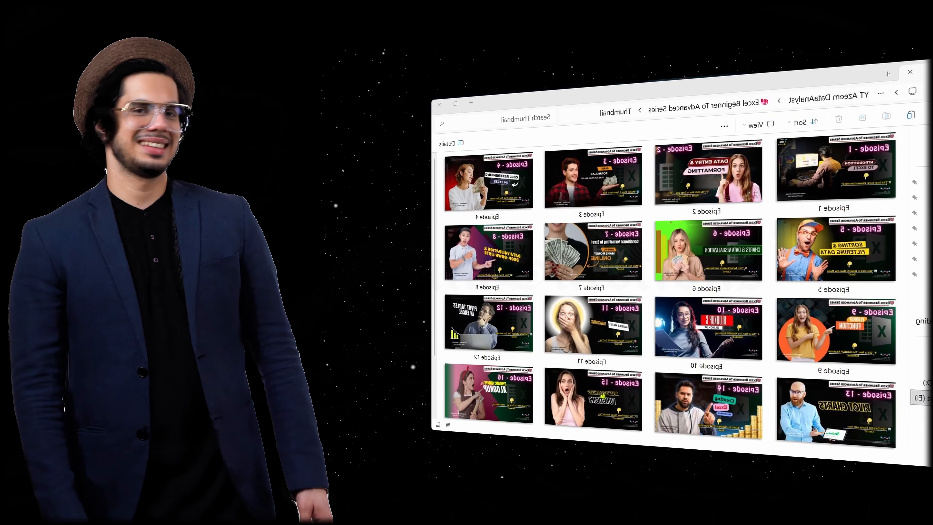
drag(433, 210, 435, 271)
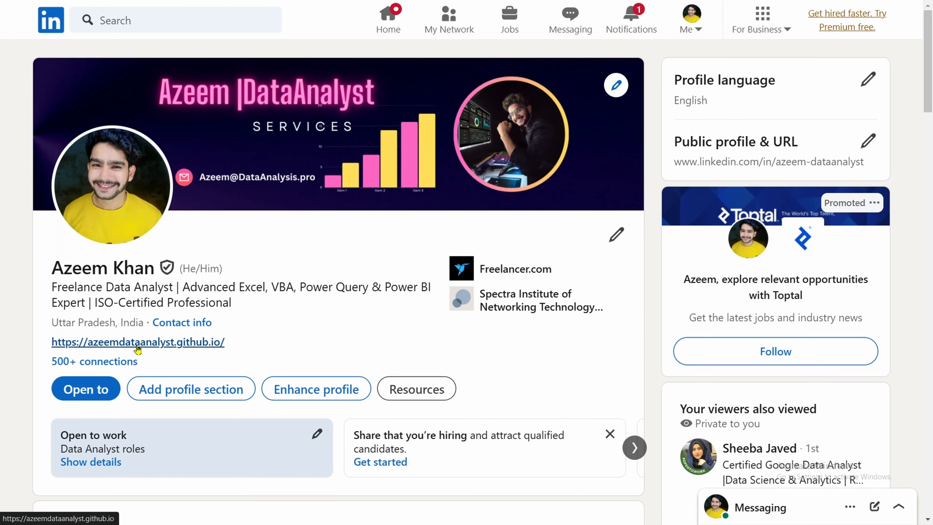
- Open the portfolio website linked in the LinkedIn profile and look through its Services section
click(137, 344)
click(706, 27)
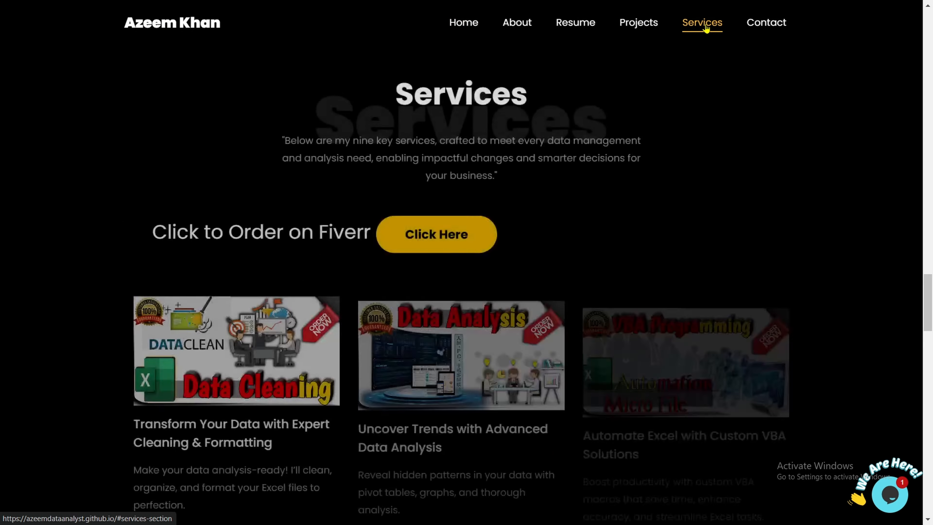
drag(152, 247, 374, 237)
click(392, 258)
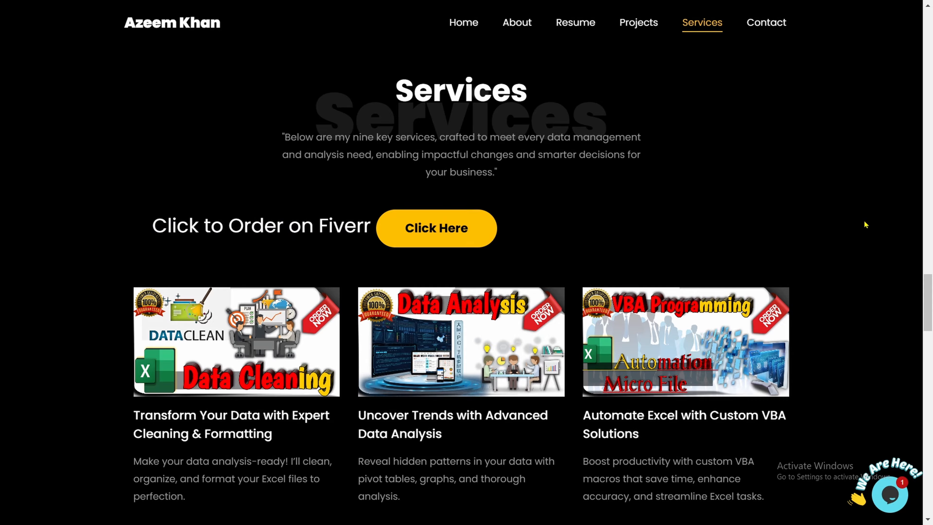
scroll(856, 221, down, 4)
scroll(853, 309, down, 5)
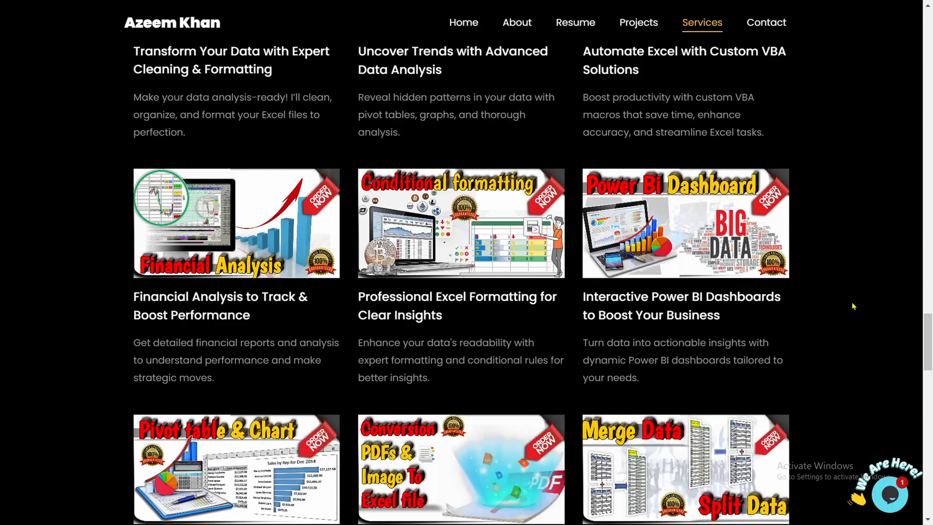
- View the Contact, About and Projects sections of the portfolio website
click(777, 31)
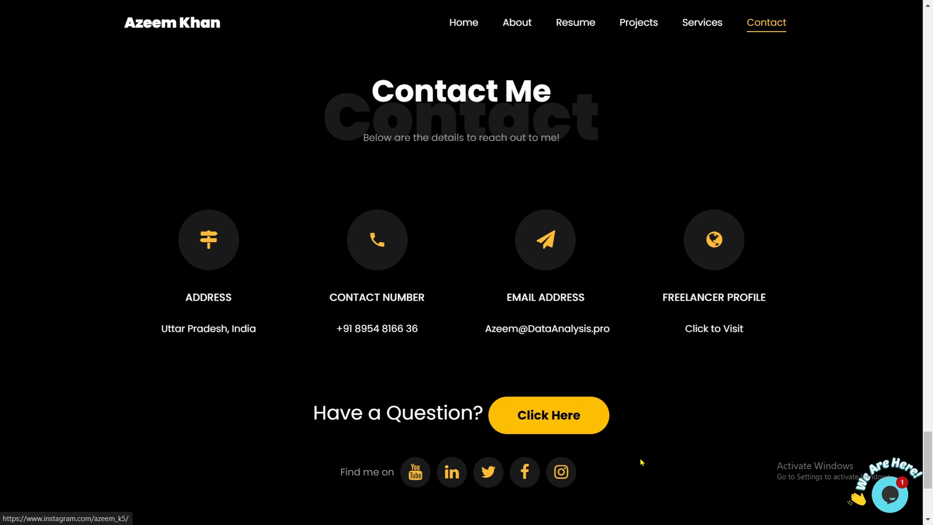
click(528, 32)
click(639, 23)
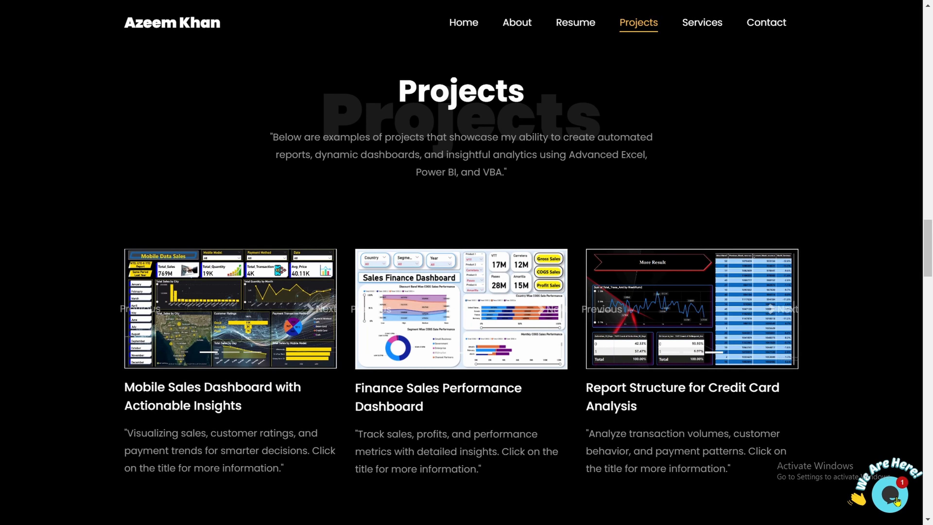
- Open the website's live chat, send the message "hi", and close the chat
click(890, 494)
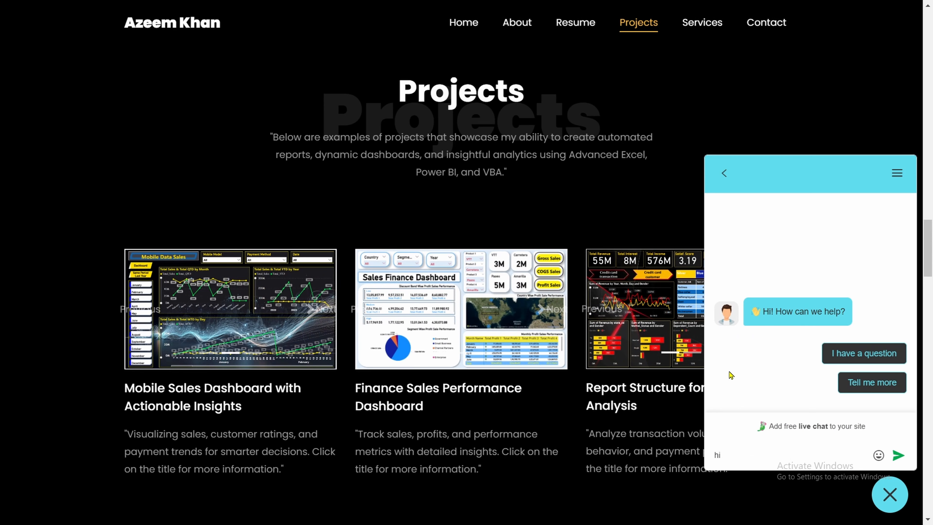
key(Return)
click(896, 499)
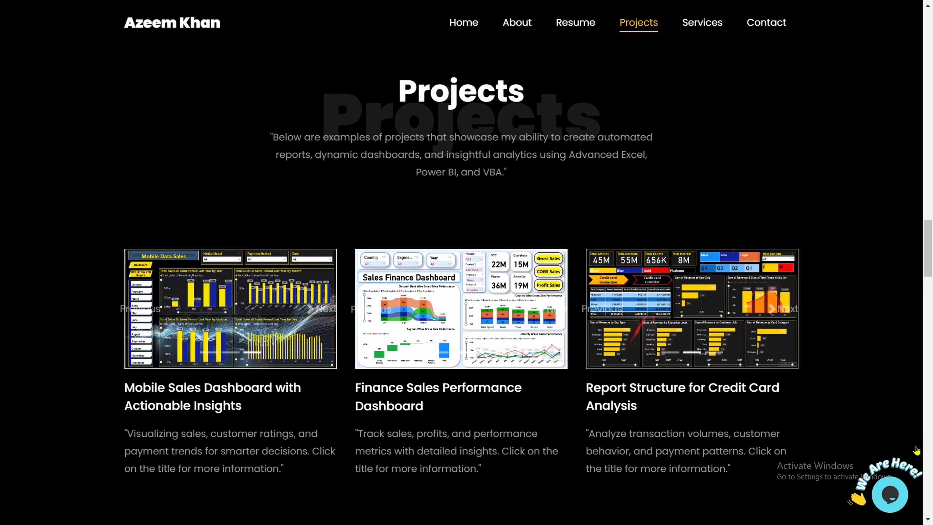
click(219, 4)
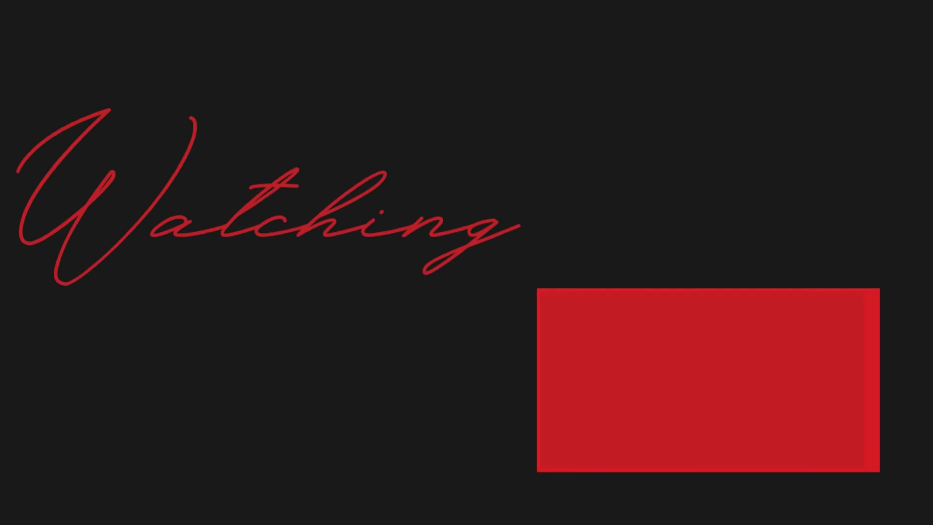